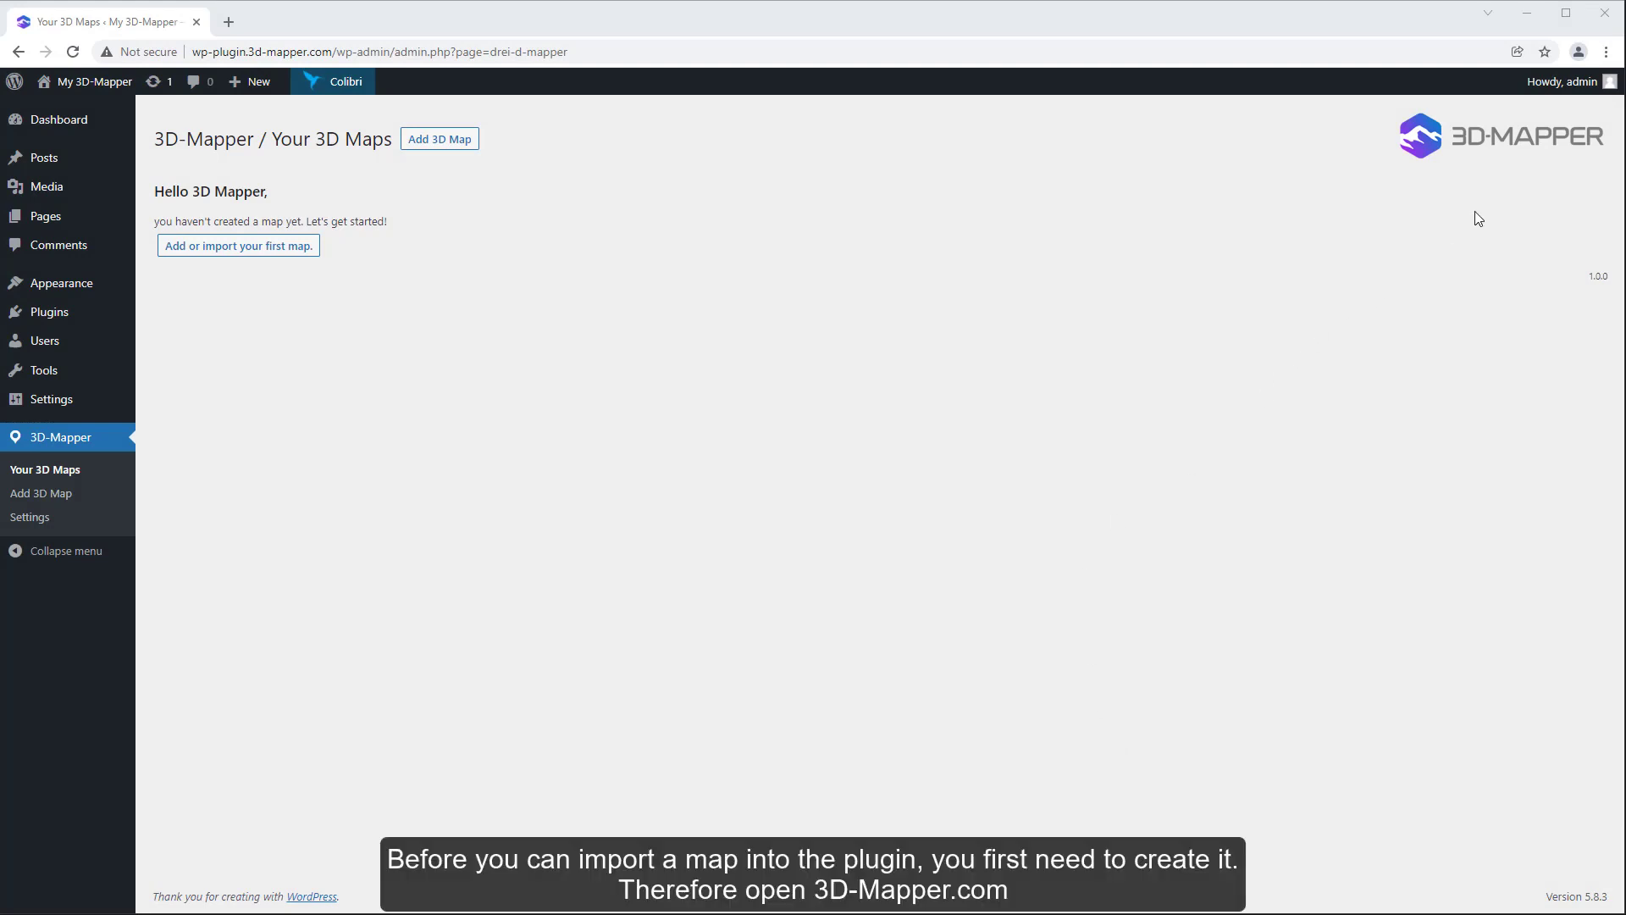
- Open the 3D-Mapper website in a new tab and go to the account dashboard
{"action": "left_click", "coordinate": [1419, 129]}
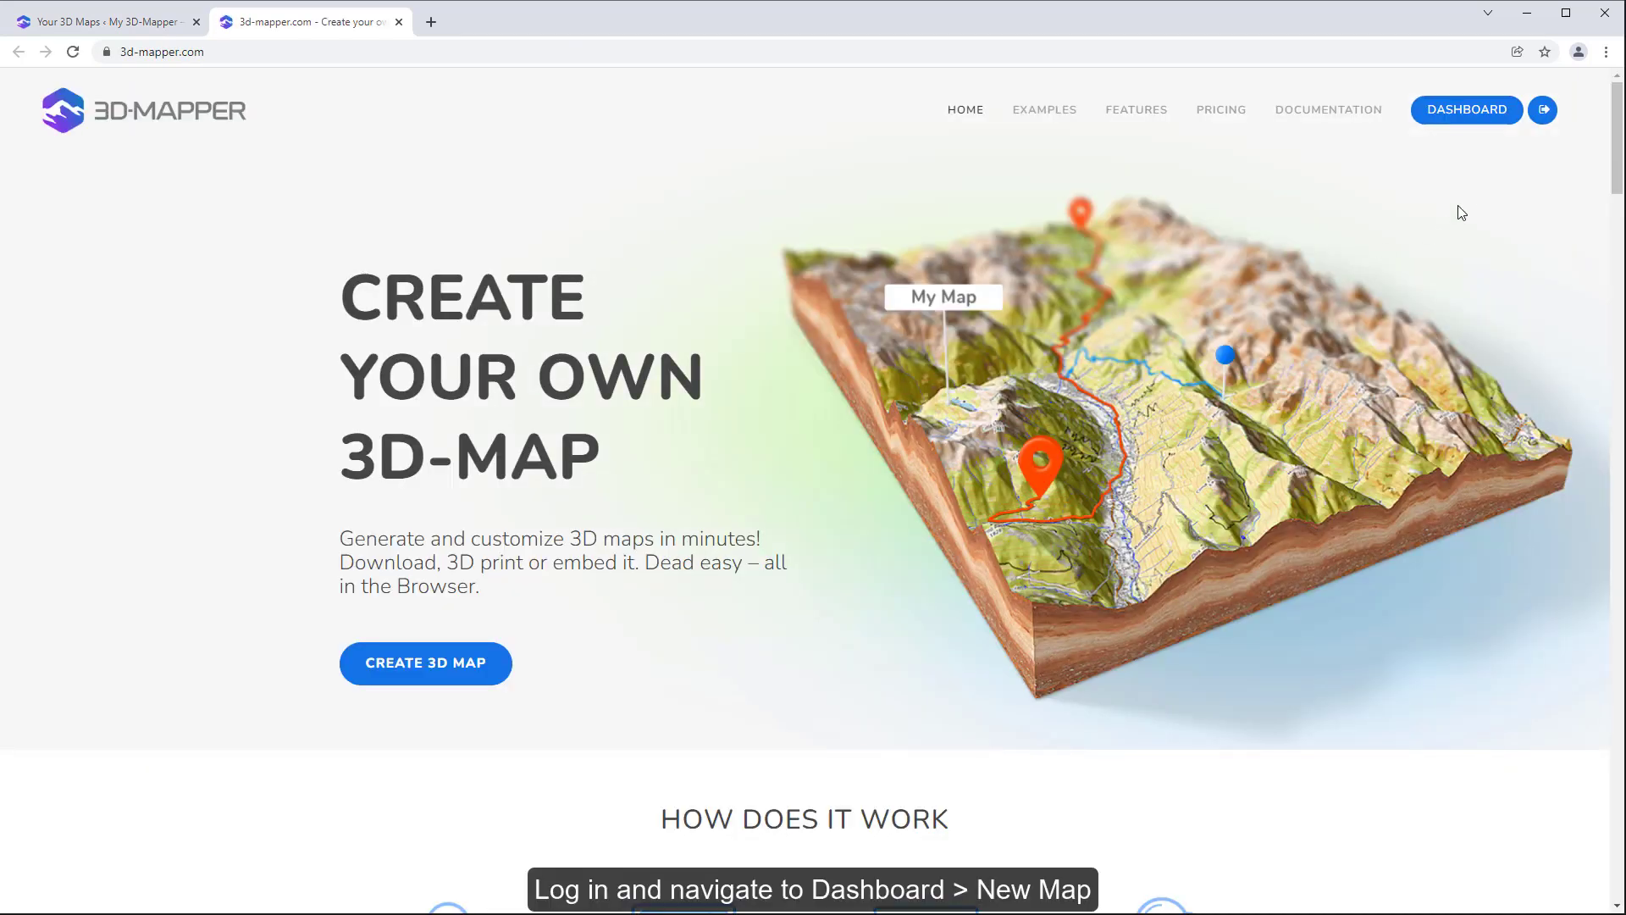
{"action": "left_click", "coordinate": [1469, 122]}
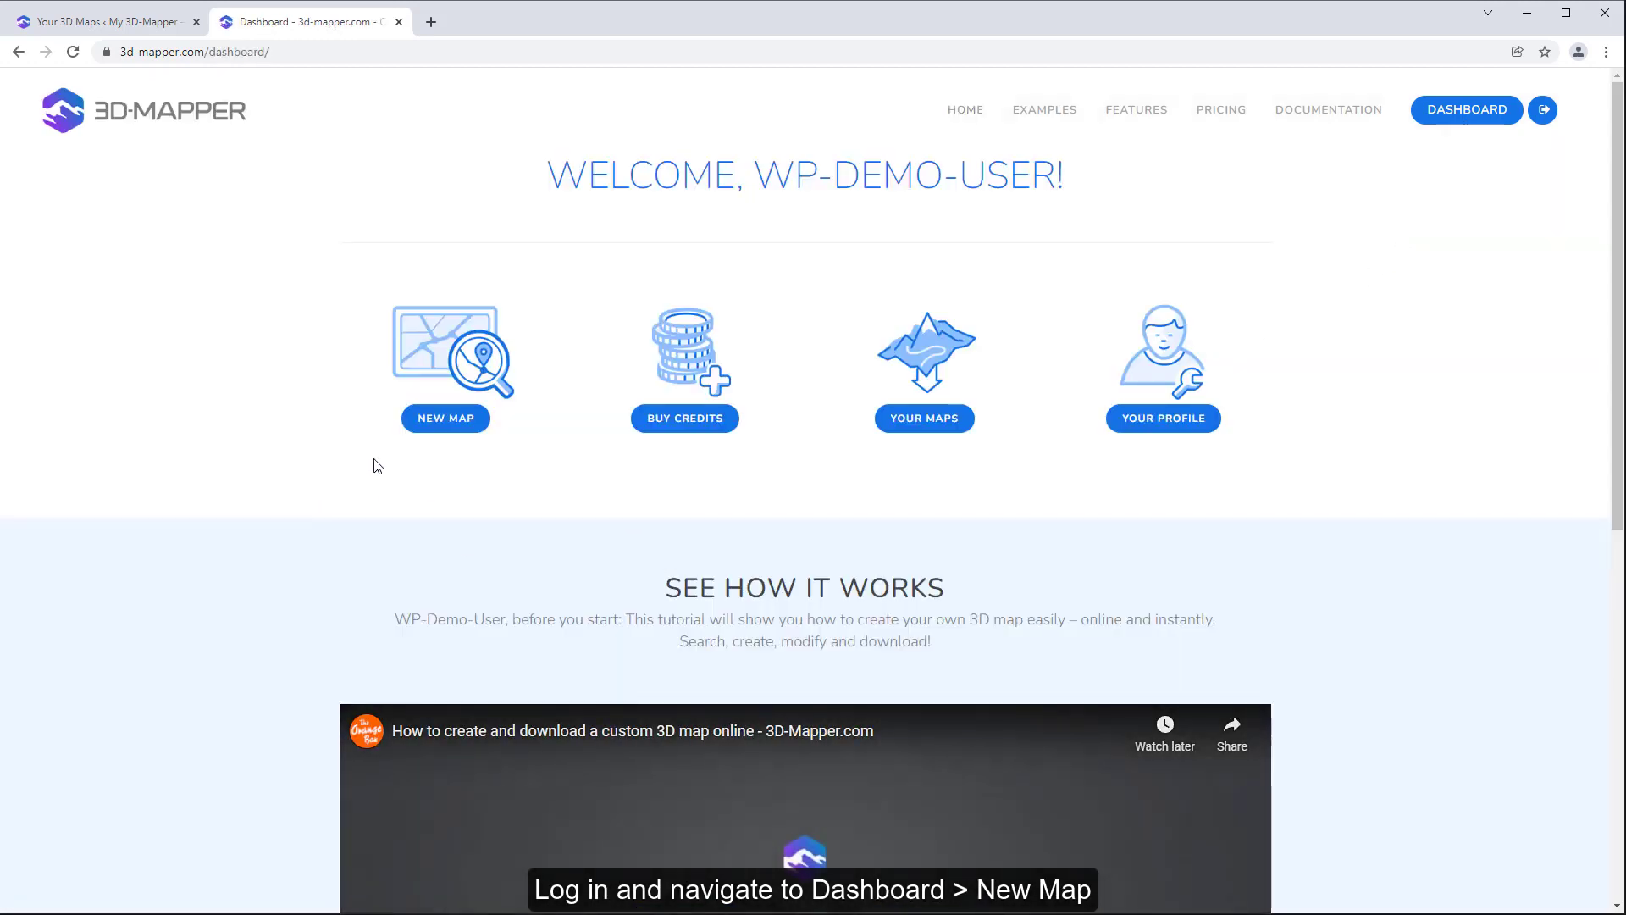
- Start a new map, search for 'Schattdorf Uri' and zoom in one level
{"action": "left_click", "coordinate": [434, 420]}
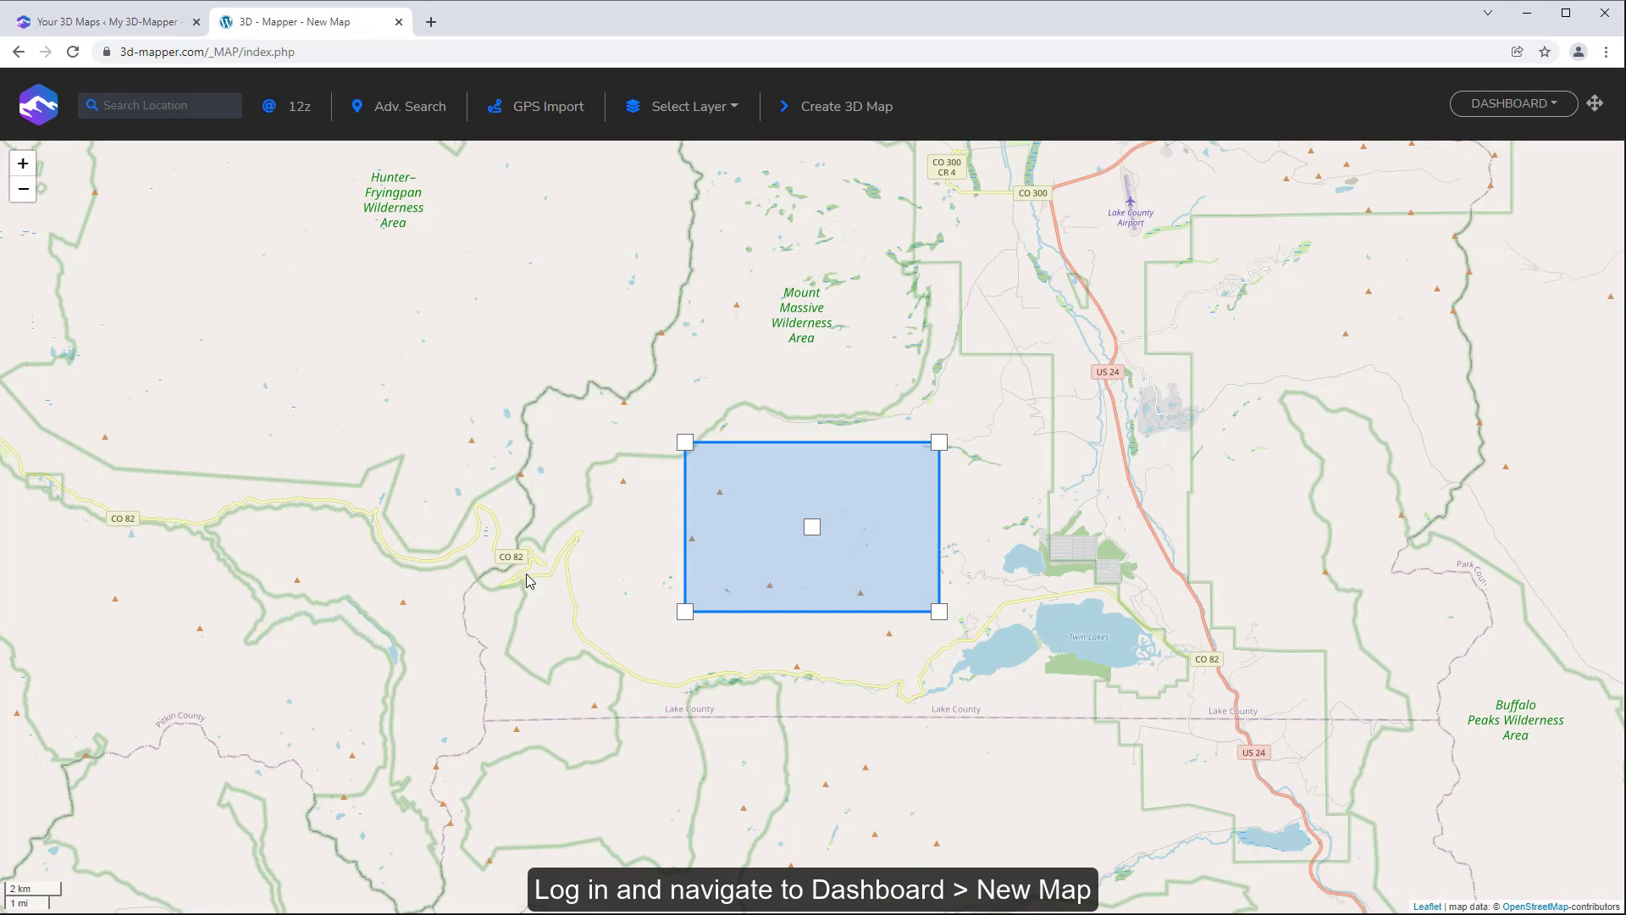
{"action": "left_click", "coordinate": [167, 110]}
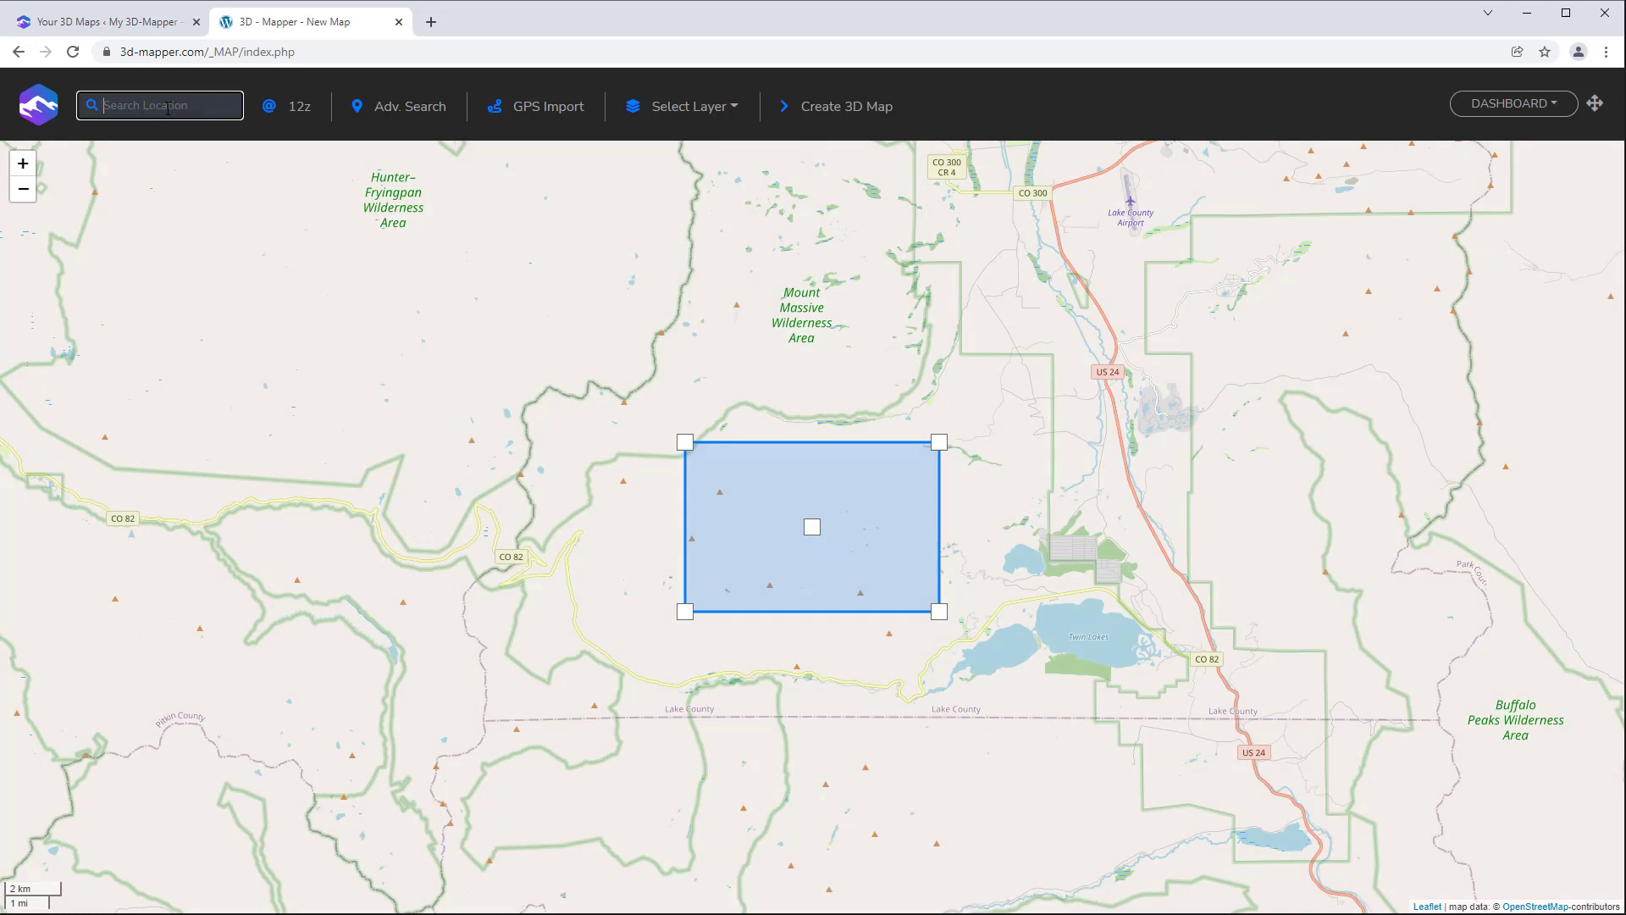
{"action": "type", "text": "Scha"}
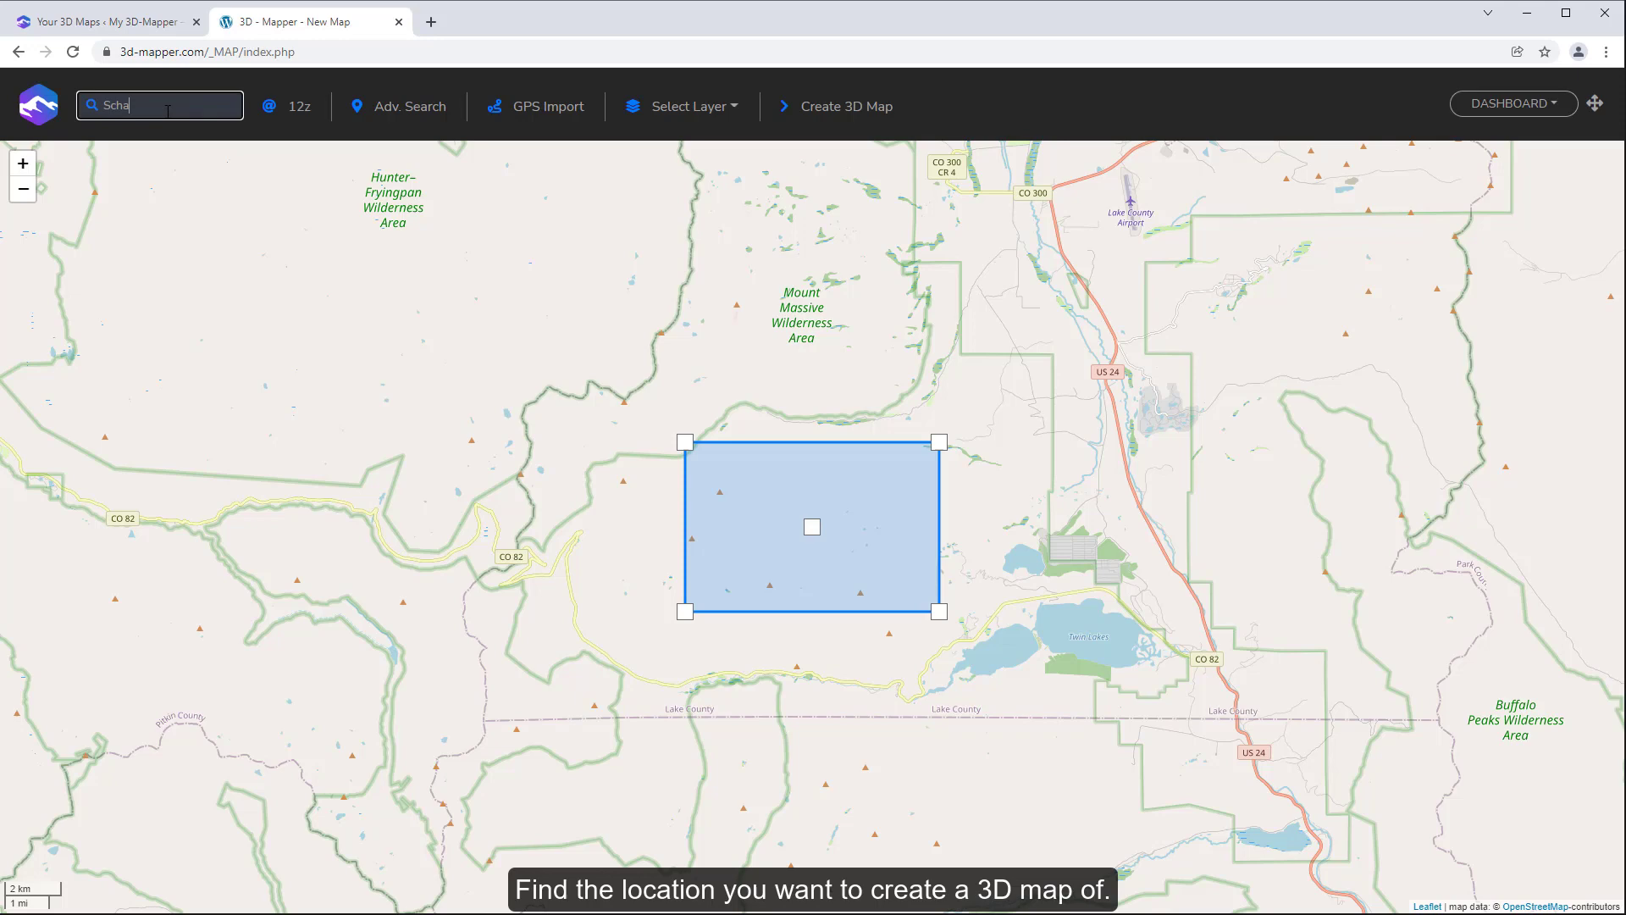
{"action": "type", "text": "ttdor"}
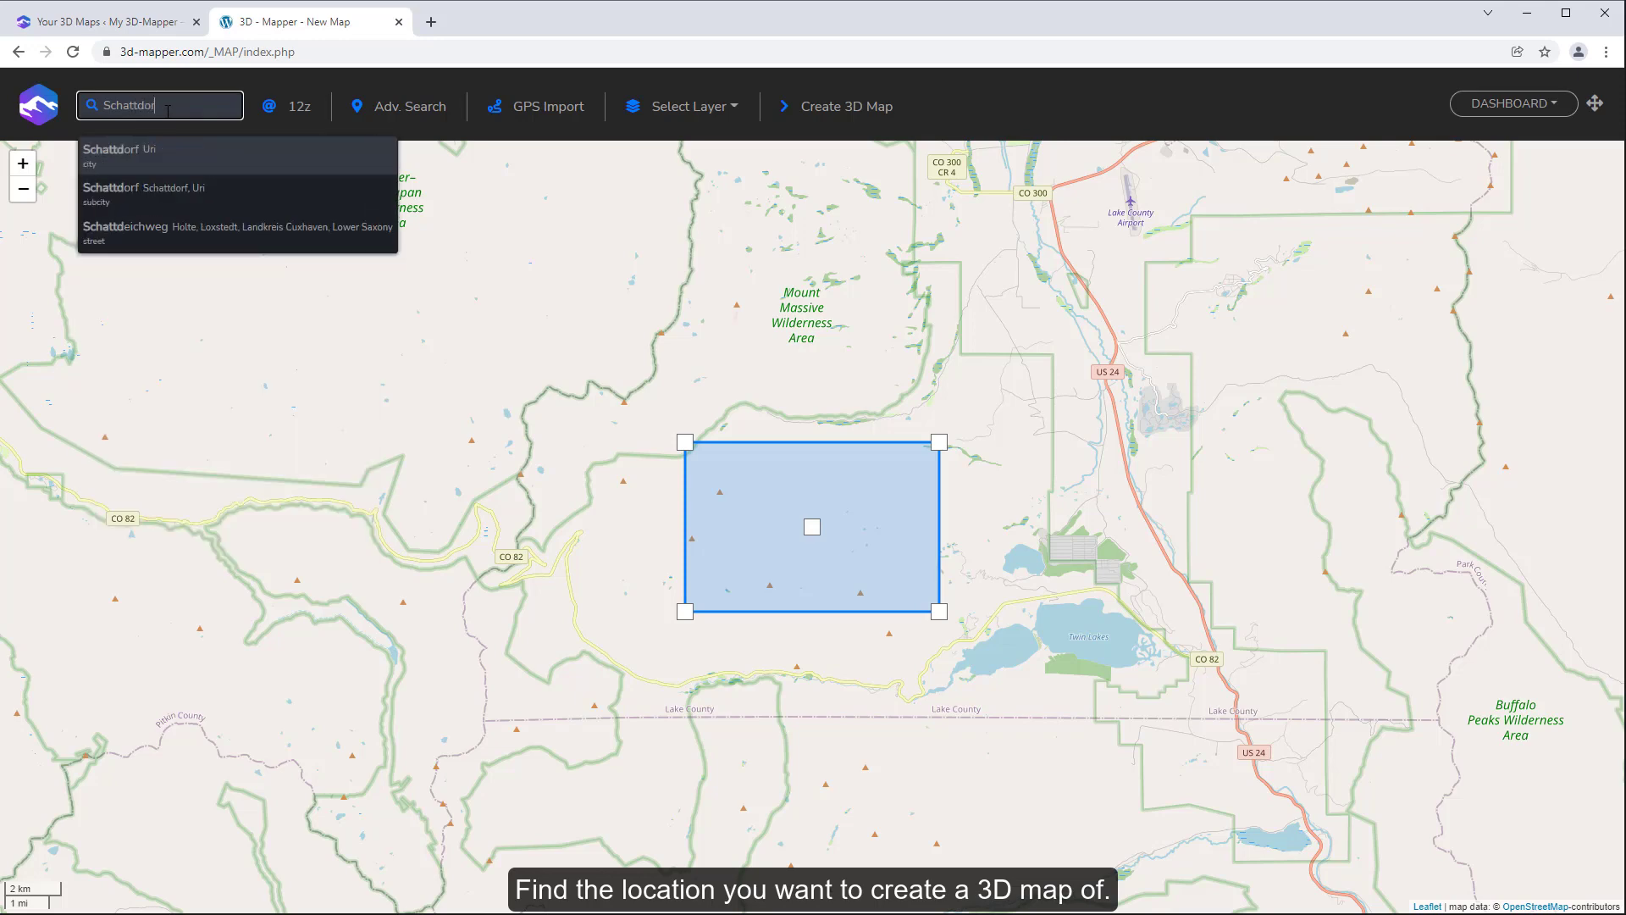
{"action": "type", "text": "f"}
{"action": "left_click", "coordinate": [159, 161]}
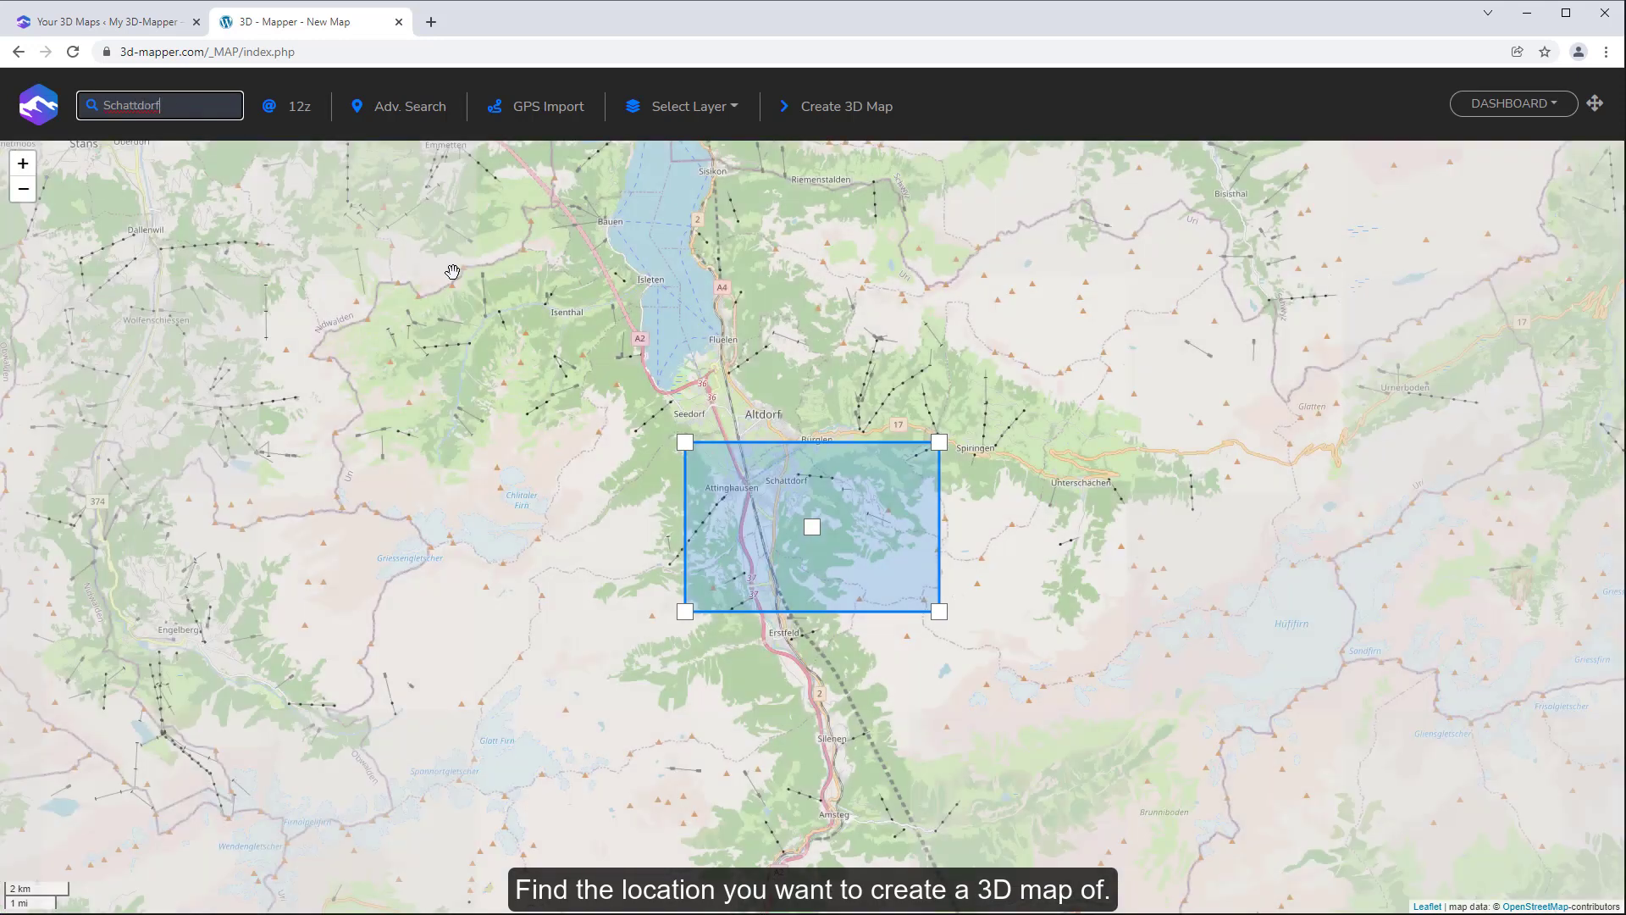
{"action": "scroll", "coordinate": [844, 382], "scroll_direction": "up", "scroll_amount": 1}
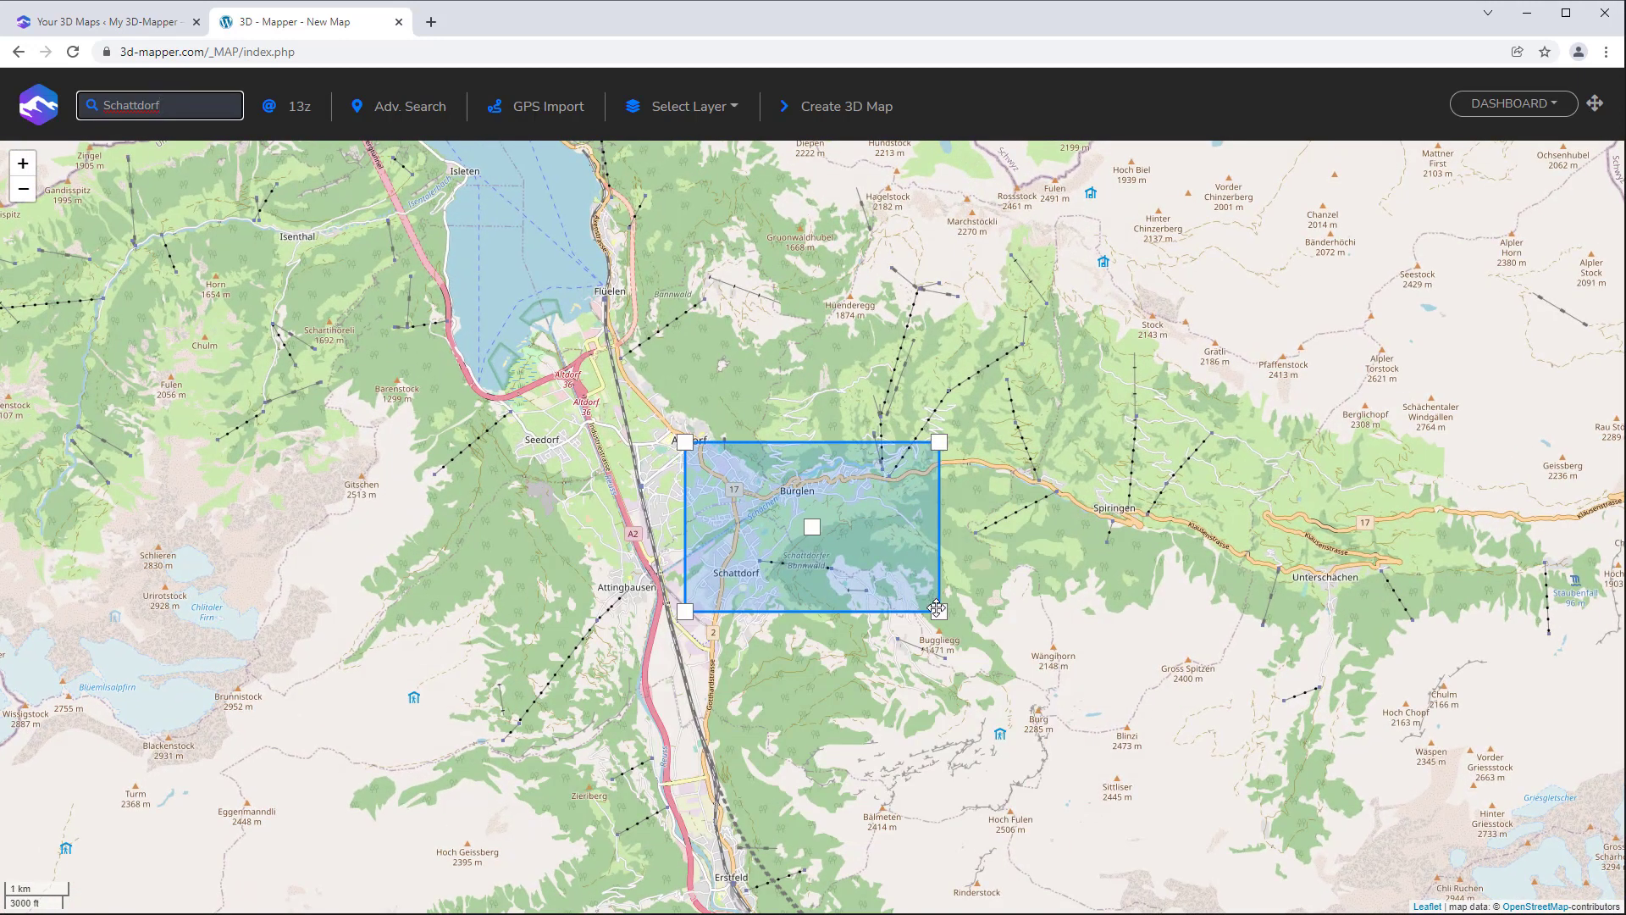
- Switch to the Satellite layer, stretch the area from the lake past Schattdorf, and create the 3D map
{"action": "left_click_drag", "start_coordinate": [937, 608], "coordinate": [1057, 746]}
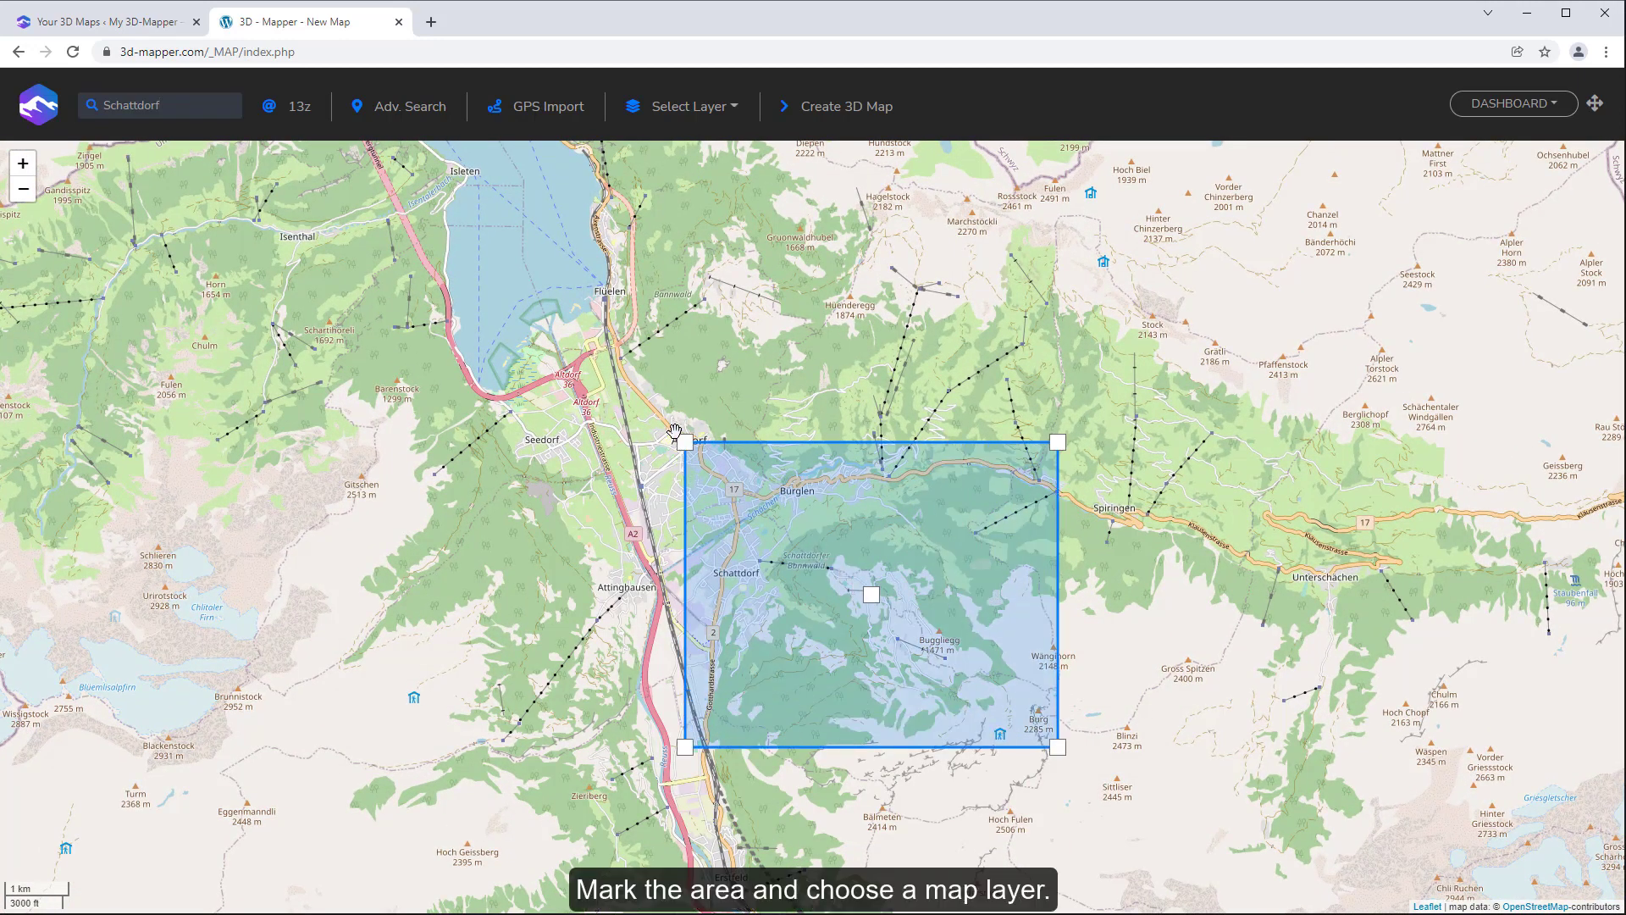
{"action": "left_click_drag", "start_coordinate": [683, 440], "coordinate": [428, 298]}
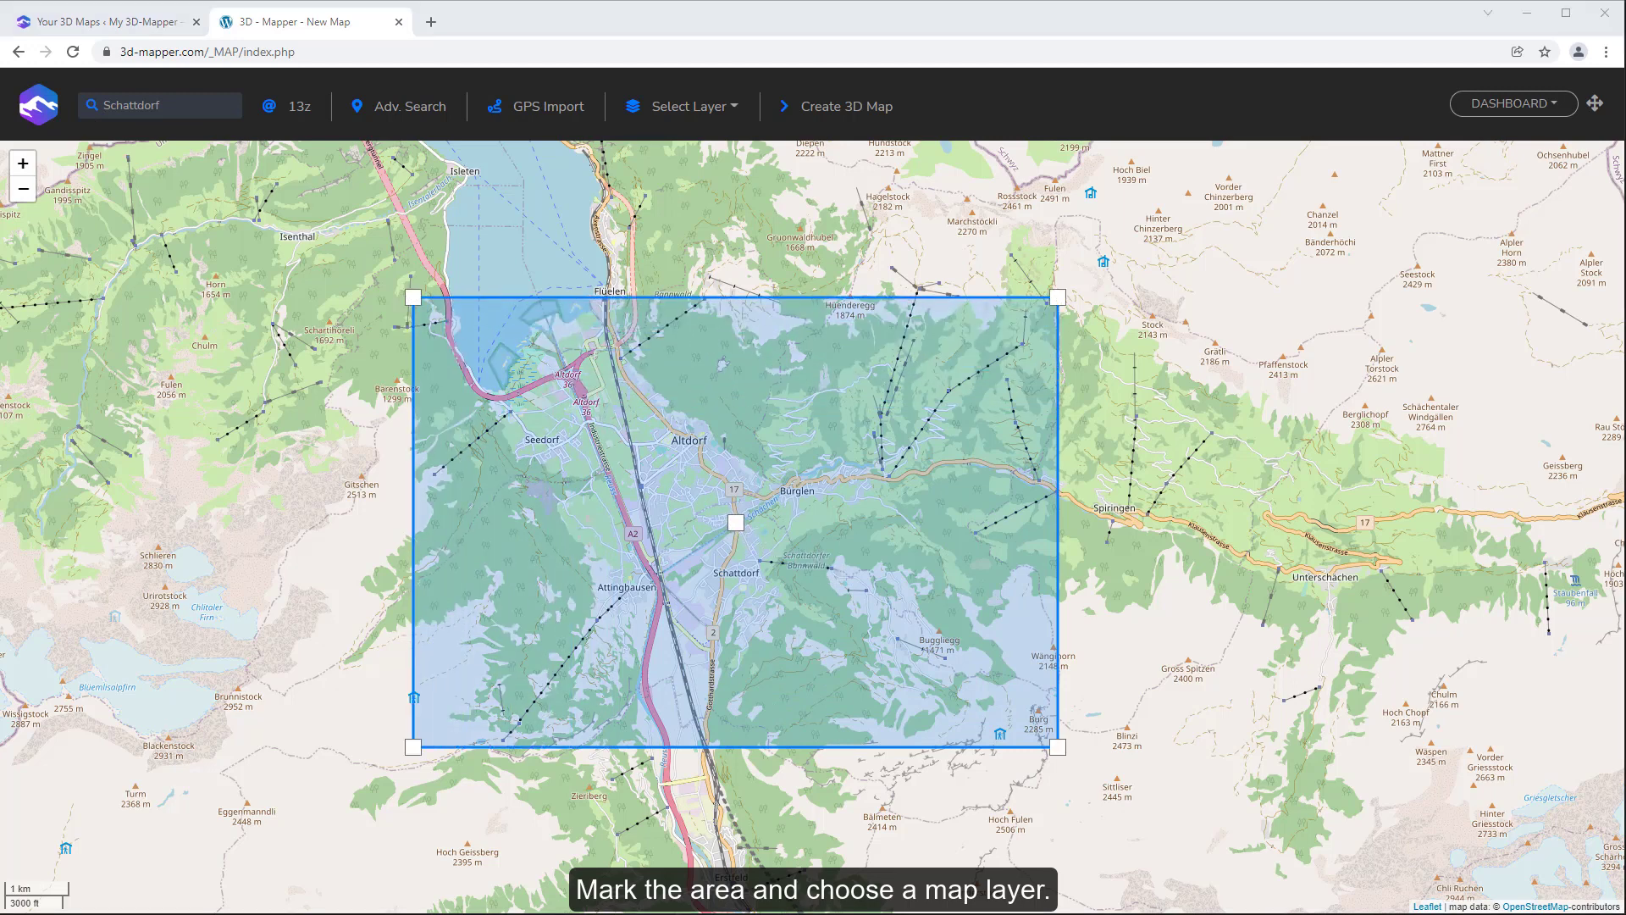
{"action": "left_click", "coordinate": [703, 108]}
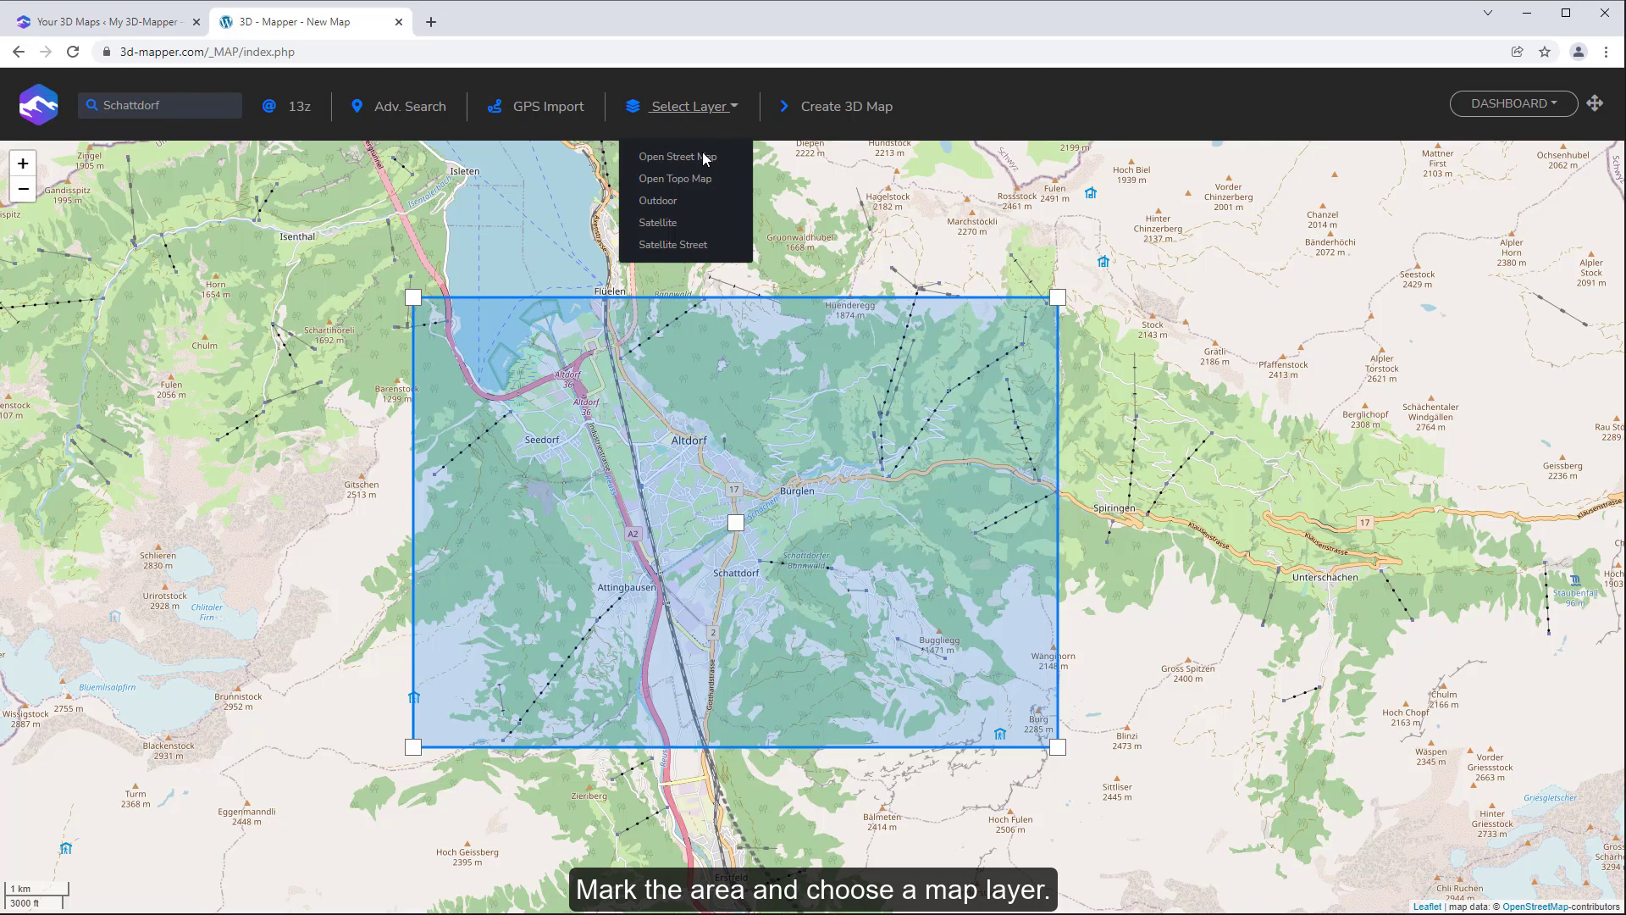
{"action": "left_click", "coordinate": [669, 222]}
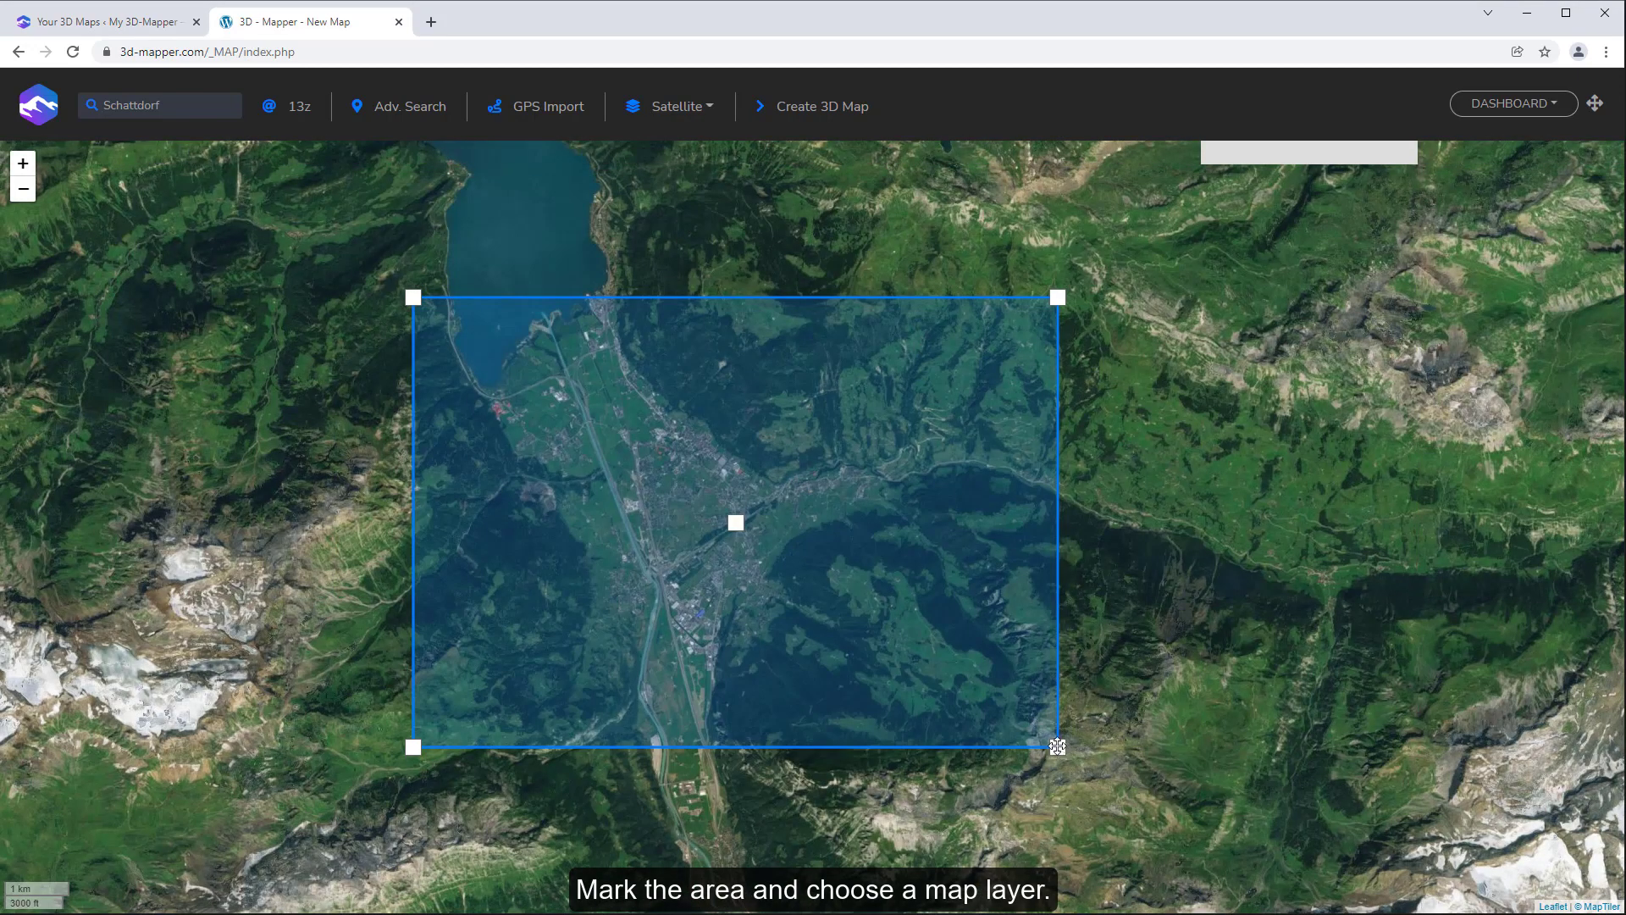
{"action": "left_click_drag", "start_coordinate": [1058, 746], "coordinate": [1189, 847]}
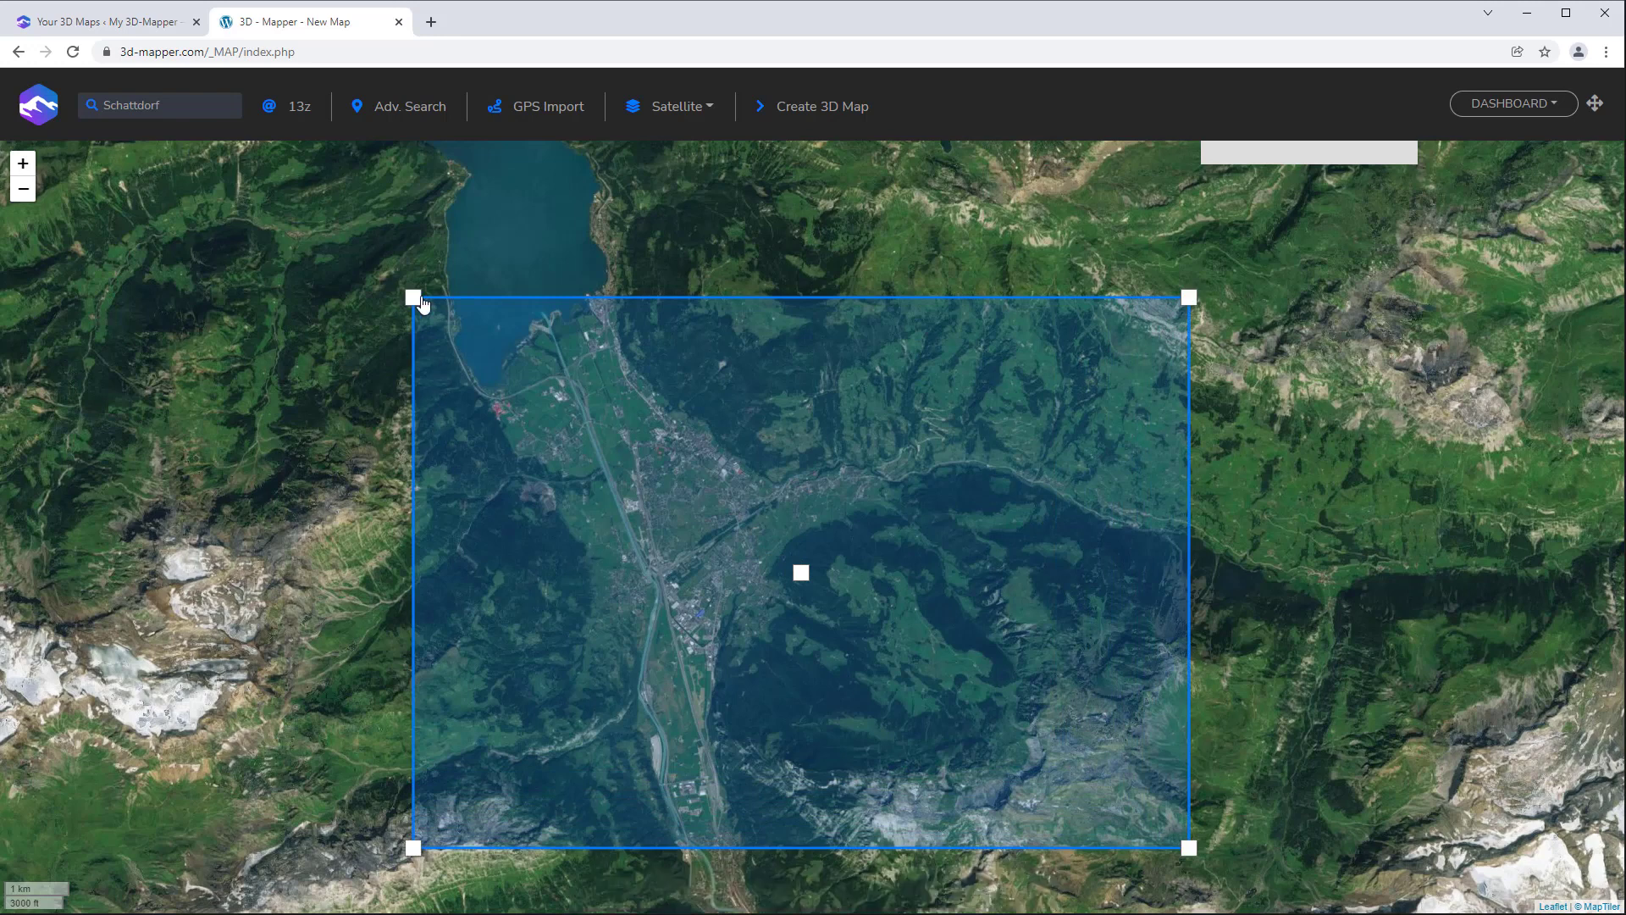
{"action": "left_click_drag", "start_coordinate": [421, 299], "coordinate": [345, 184]}
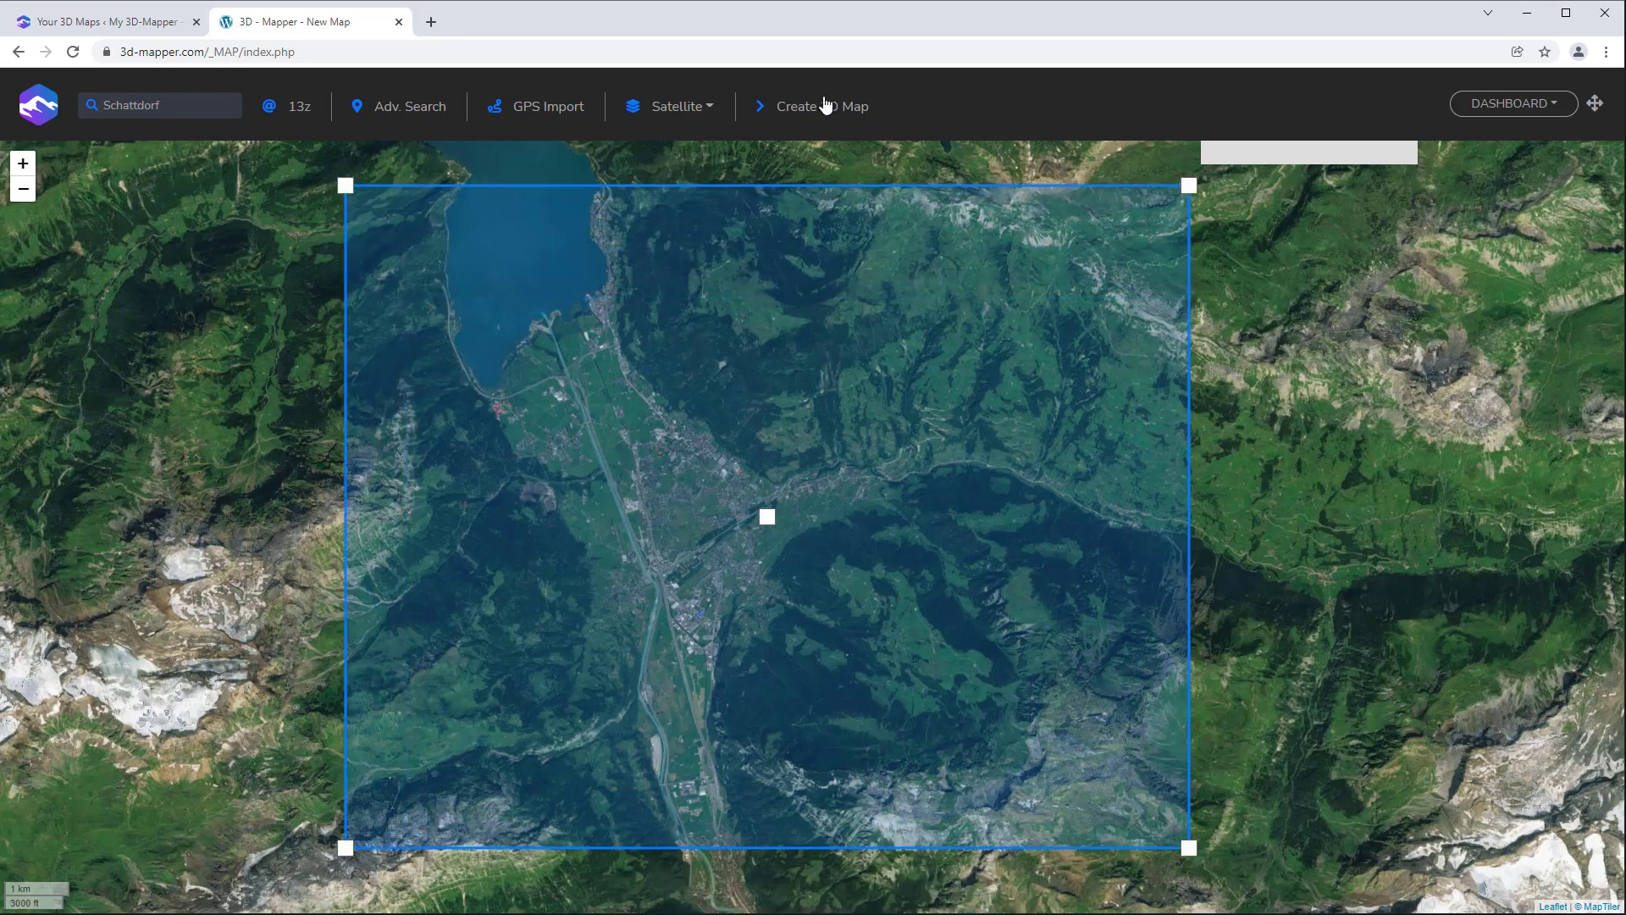
{"action": "left_click", "coordinate": [826, 106]}
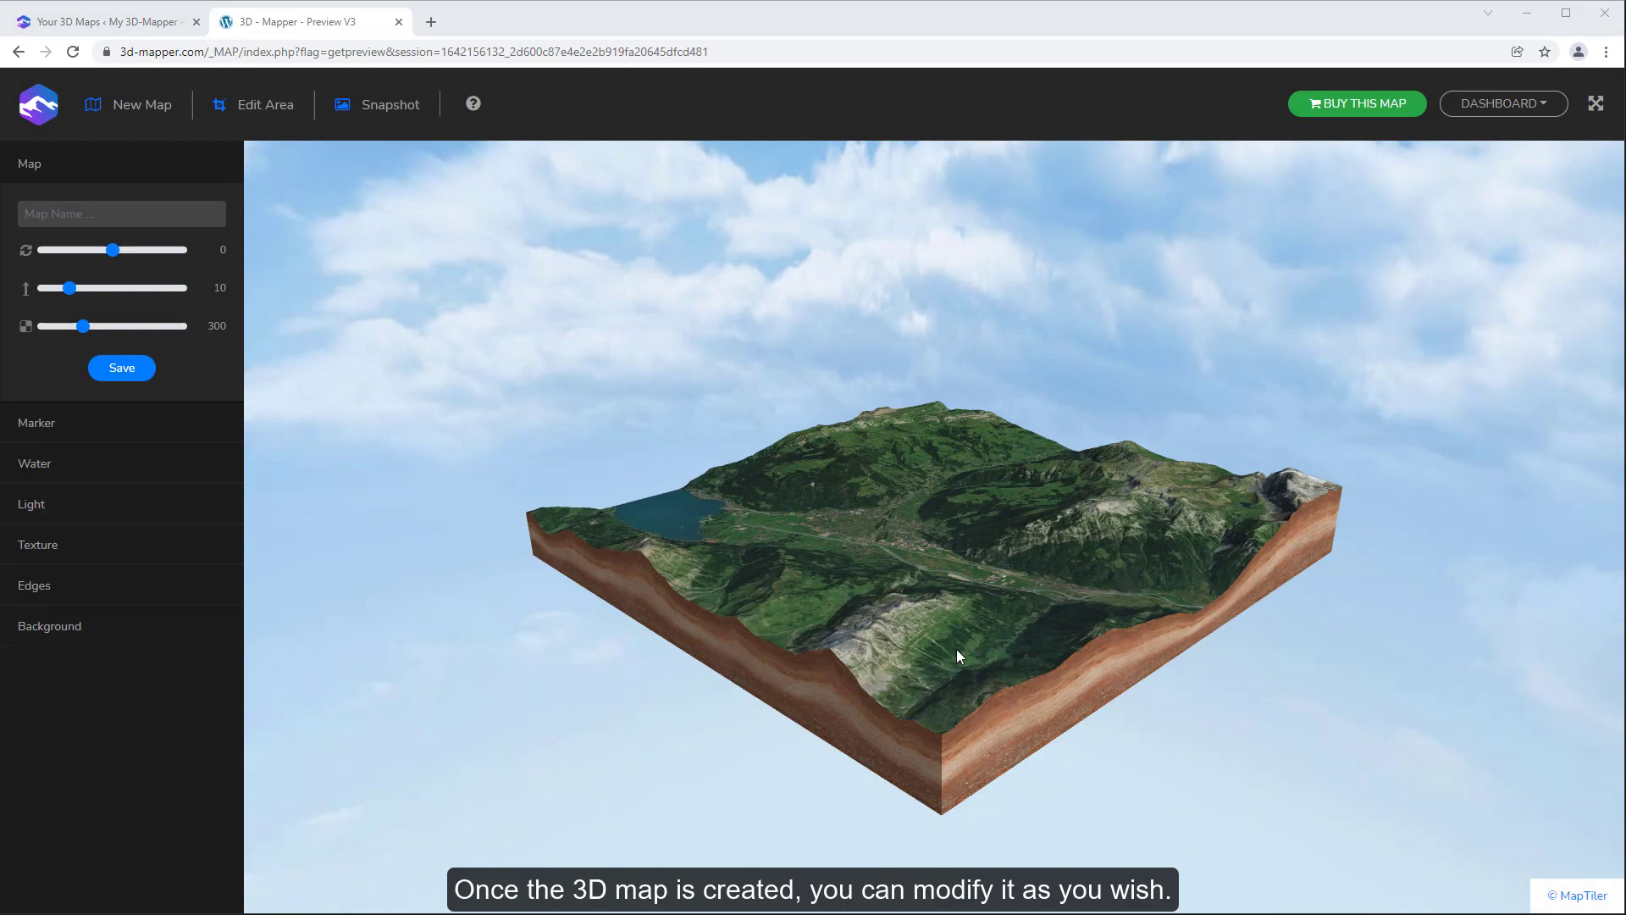
- Raise the terrain height from 10 to 18, turning the lake to the front, and open Marker settings
{"action": "mouse_move", "coordinate": [957, 649]}
{"action": "left_mouse_down"}
{"action": "mouse_move", "coordinate": [957, 693]}
{"action": "mouse_move", "coordinate": [1170, 652]}
{"action": "mouse_move", "coordinate": [901, 639]}
{"action": "mouse_move", "coordinate": [961, 645]}
{"action": "left_mouse_up"}
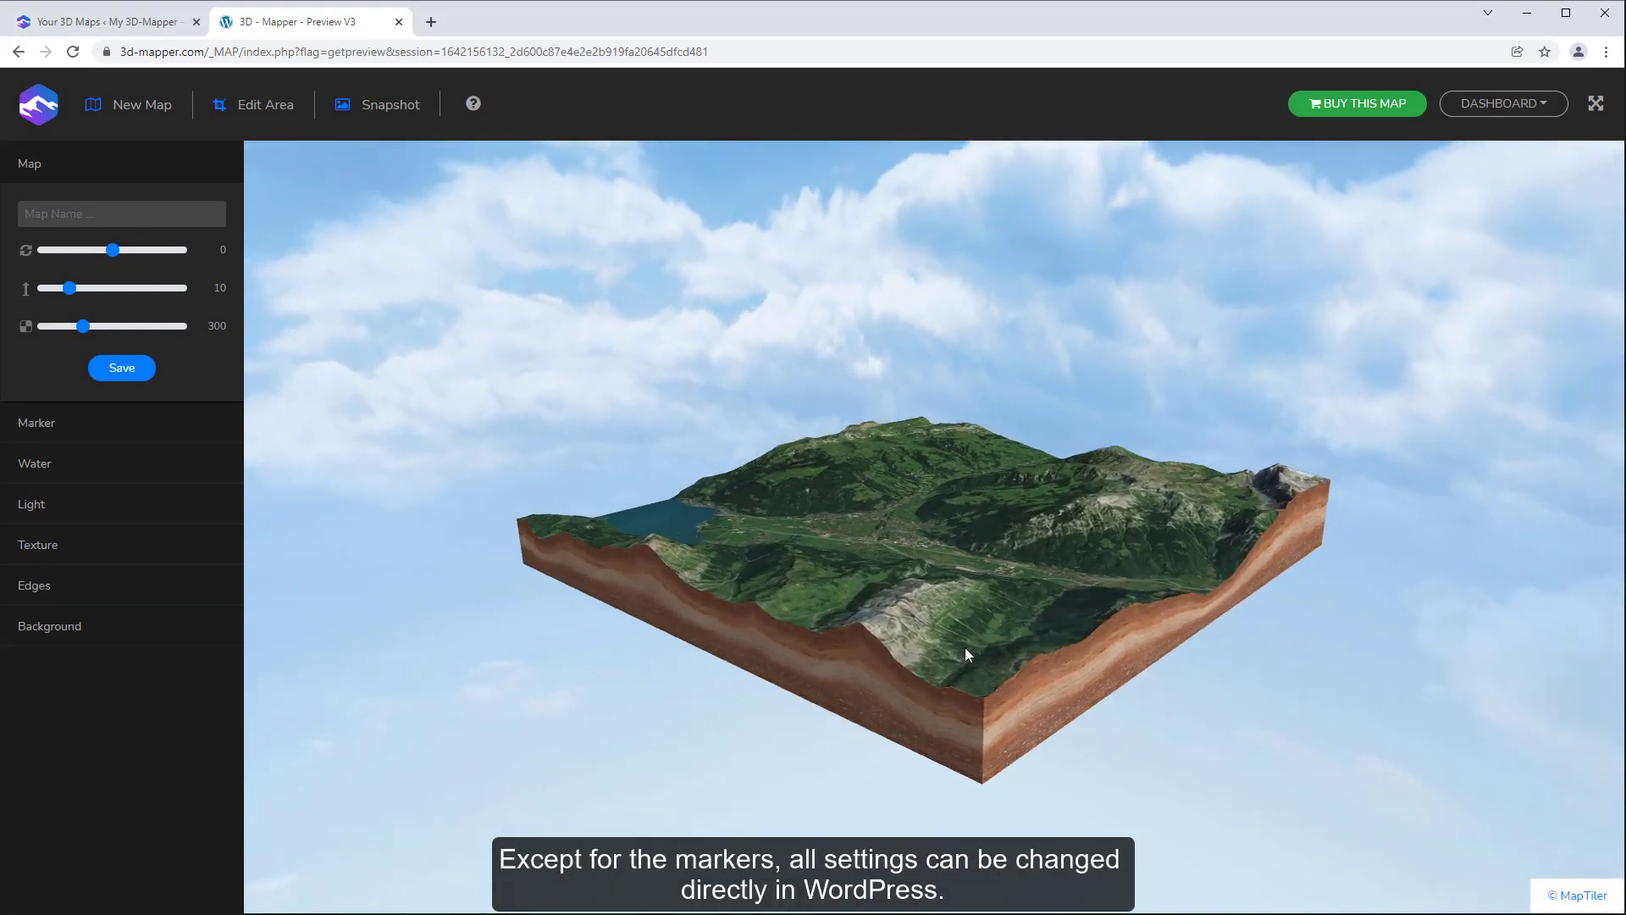
{"action": "left_click_drag", "start_coordinate": [69, 288], "coordinate": [92, 288]}
{"action": "left_click_drag", "start_coordinate": [847, 492], "coordinate": [927, 523]}
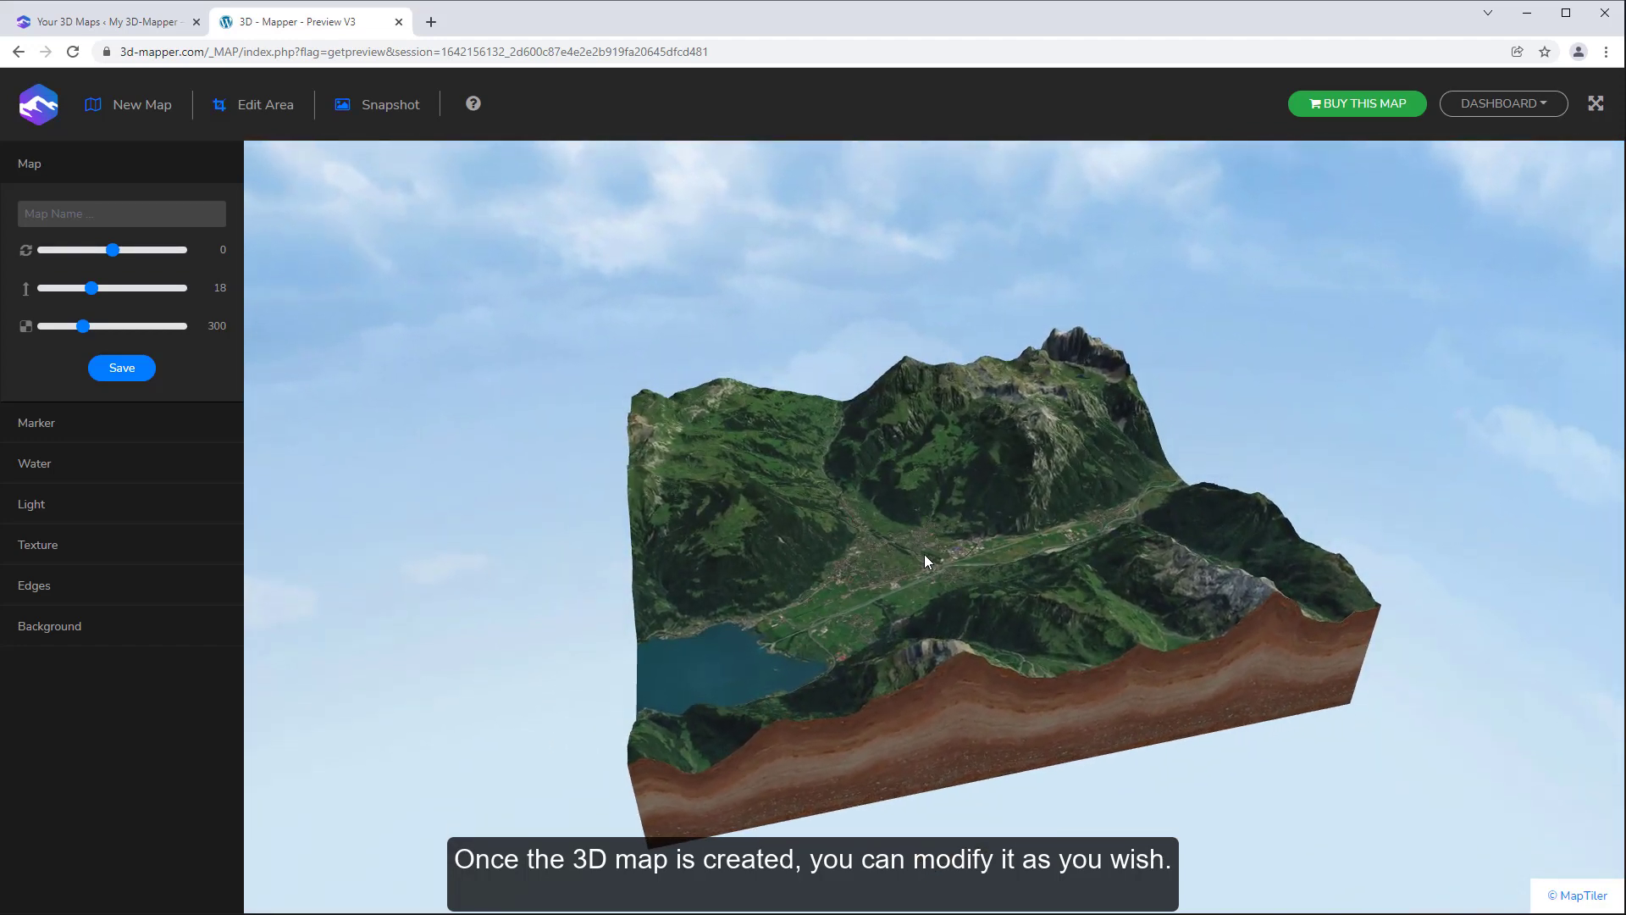
{"action": "left_click", "coordinate": [144, 425]}
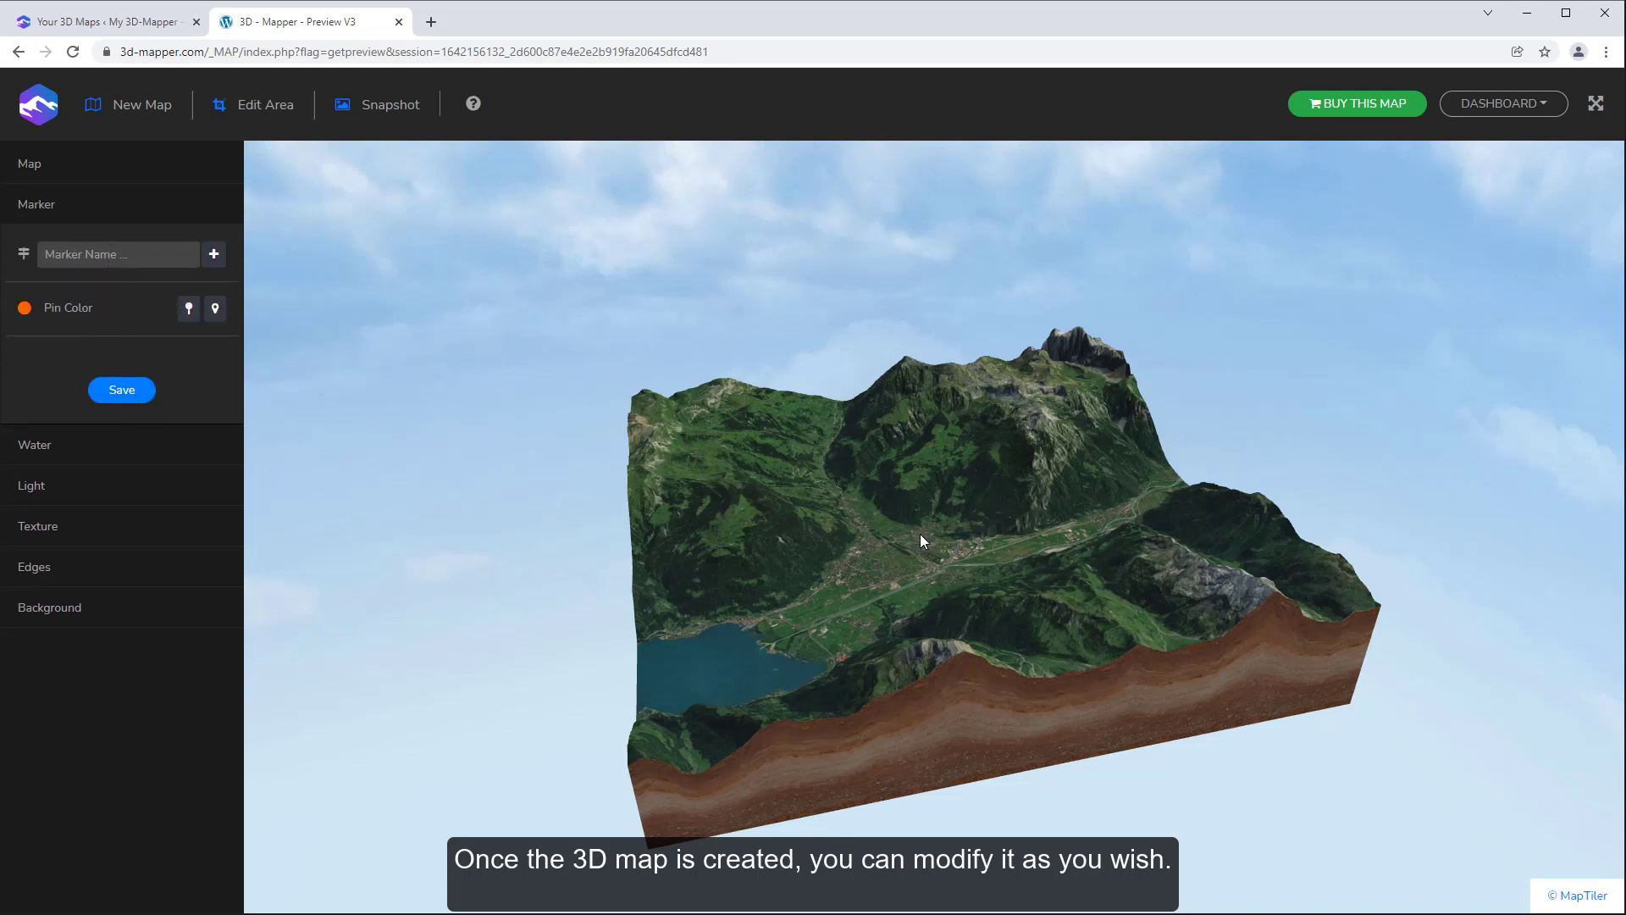
- Add Schattdorf and Altdorf name markers to the terrain
{"action": "left_click", "coordinate": [96, 259]}
{"action": "type", "text": "Schattdorf"}
{"action": "left_click", "coordinate": [213, 256]}
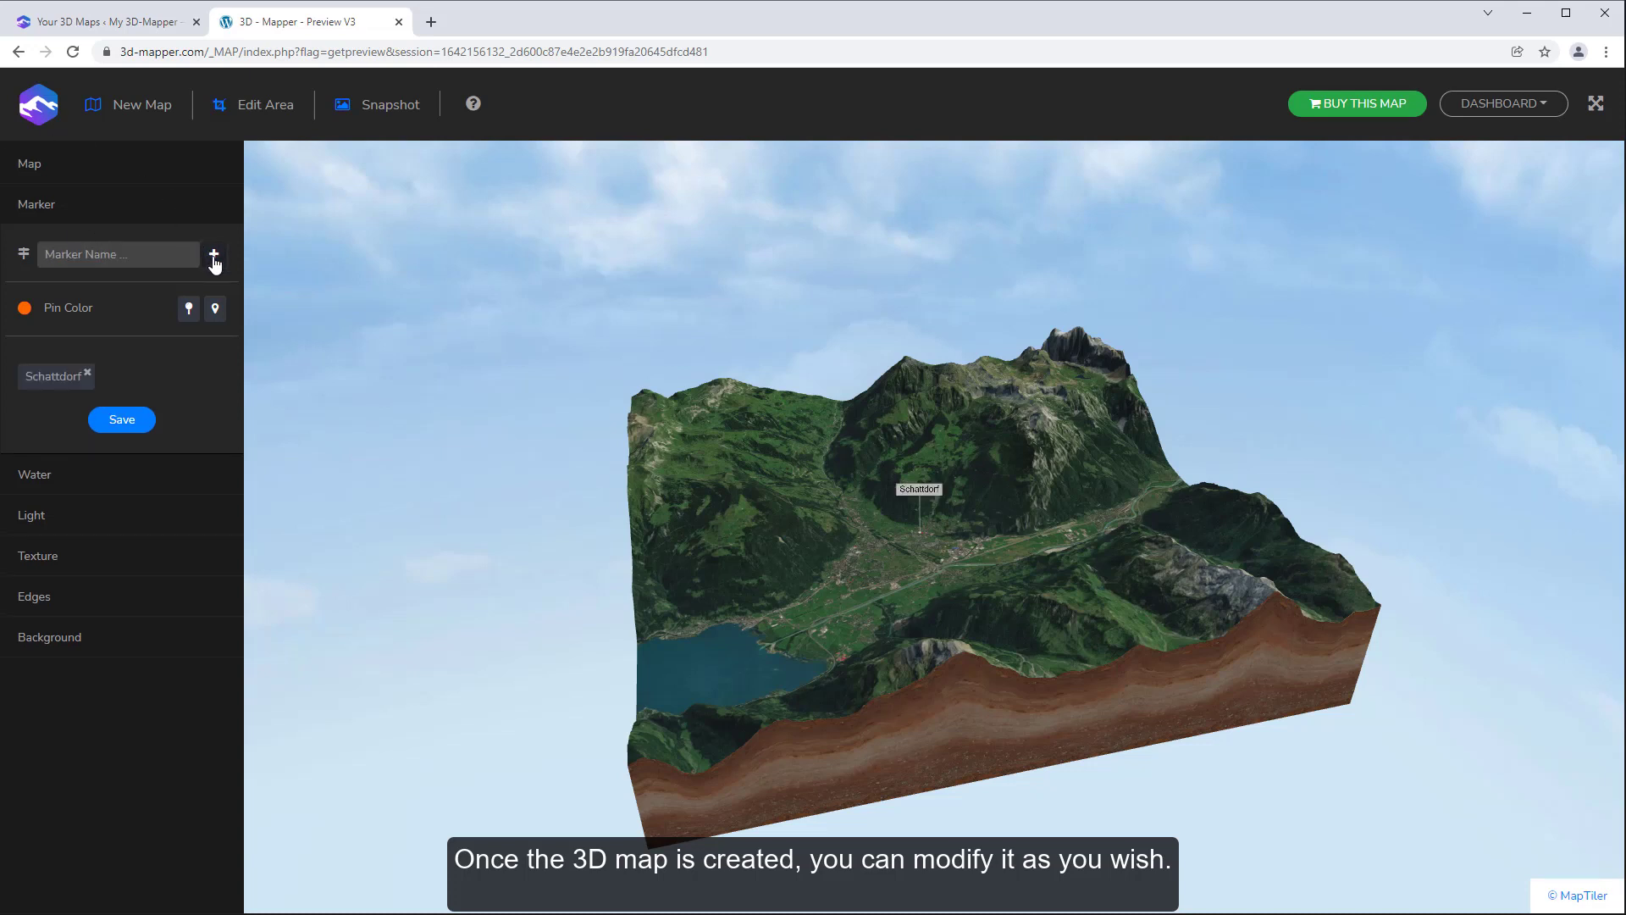
{"action": "left_click", "coordinate": [835, 589]}
{"action": "left_click", "coordinate": [126, 252]}
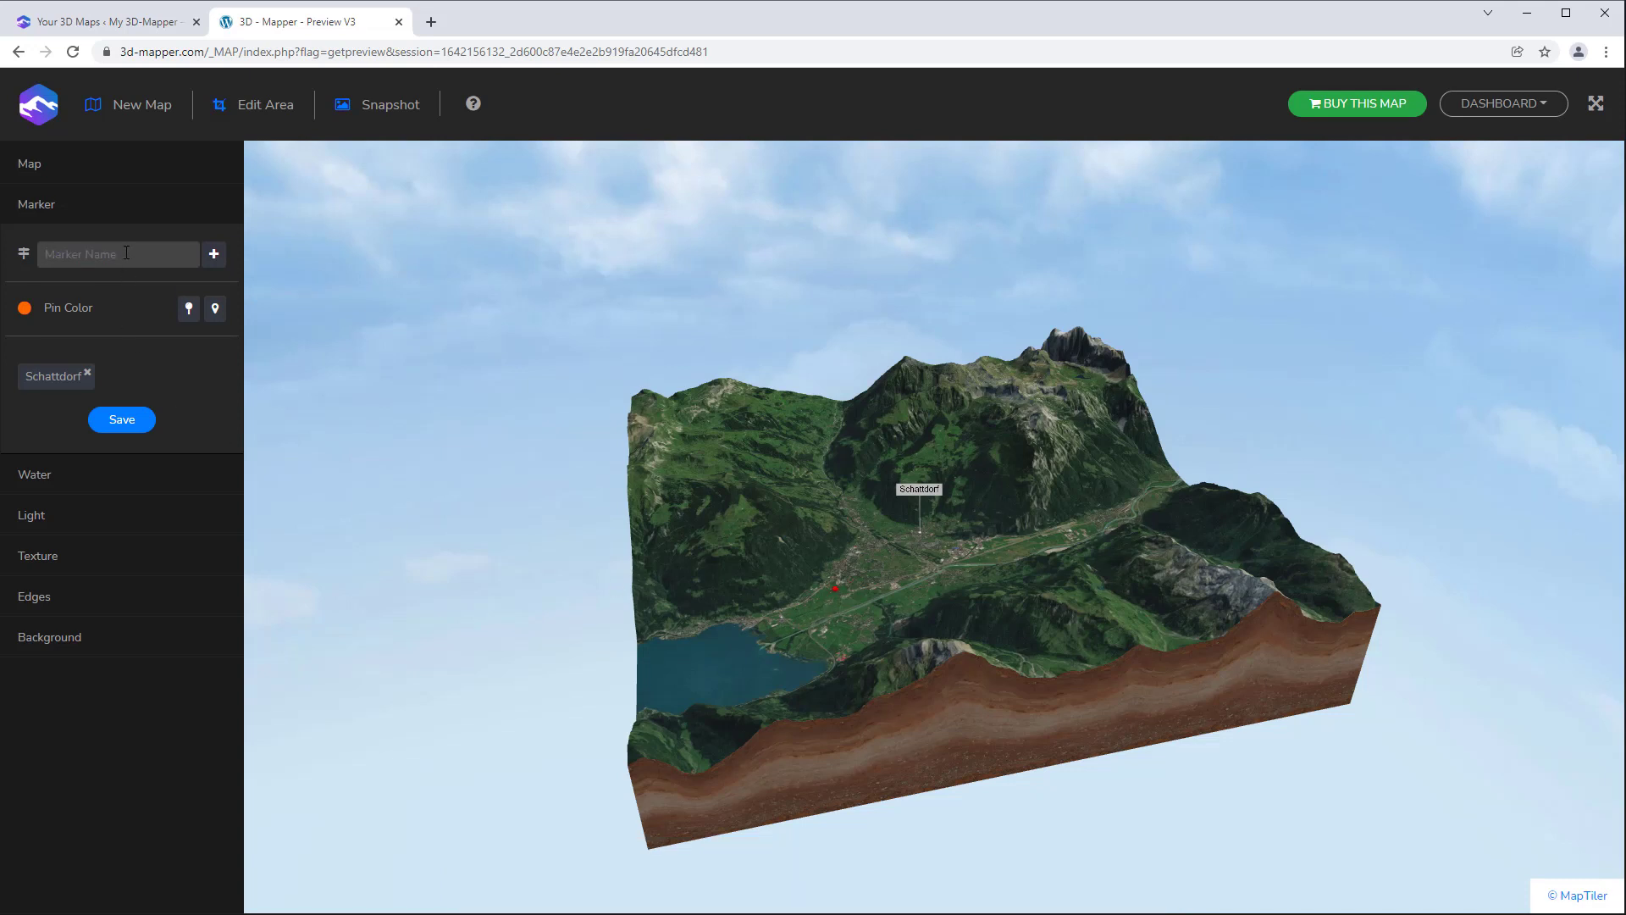
{"action": "type", "text": "Altdorf"}
{"action": "left_click", "coordinate": [213, 254]}
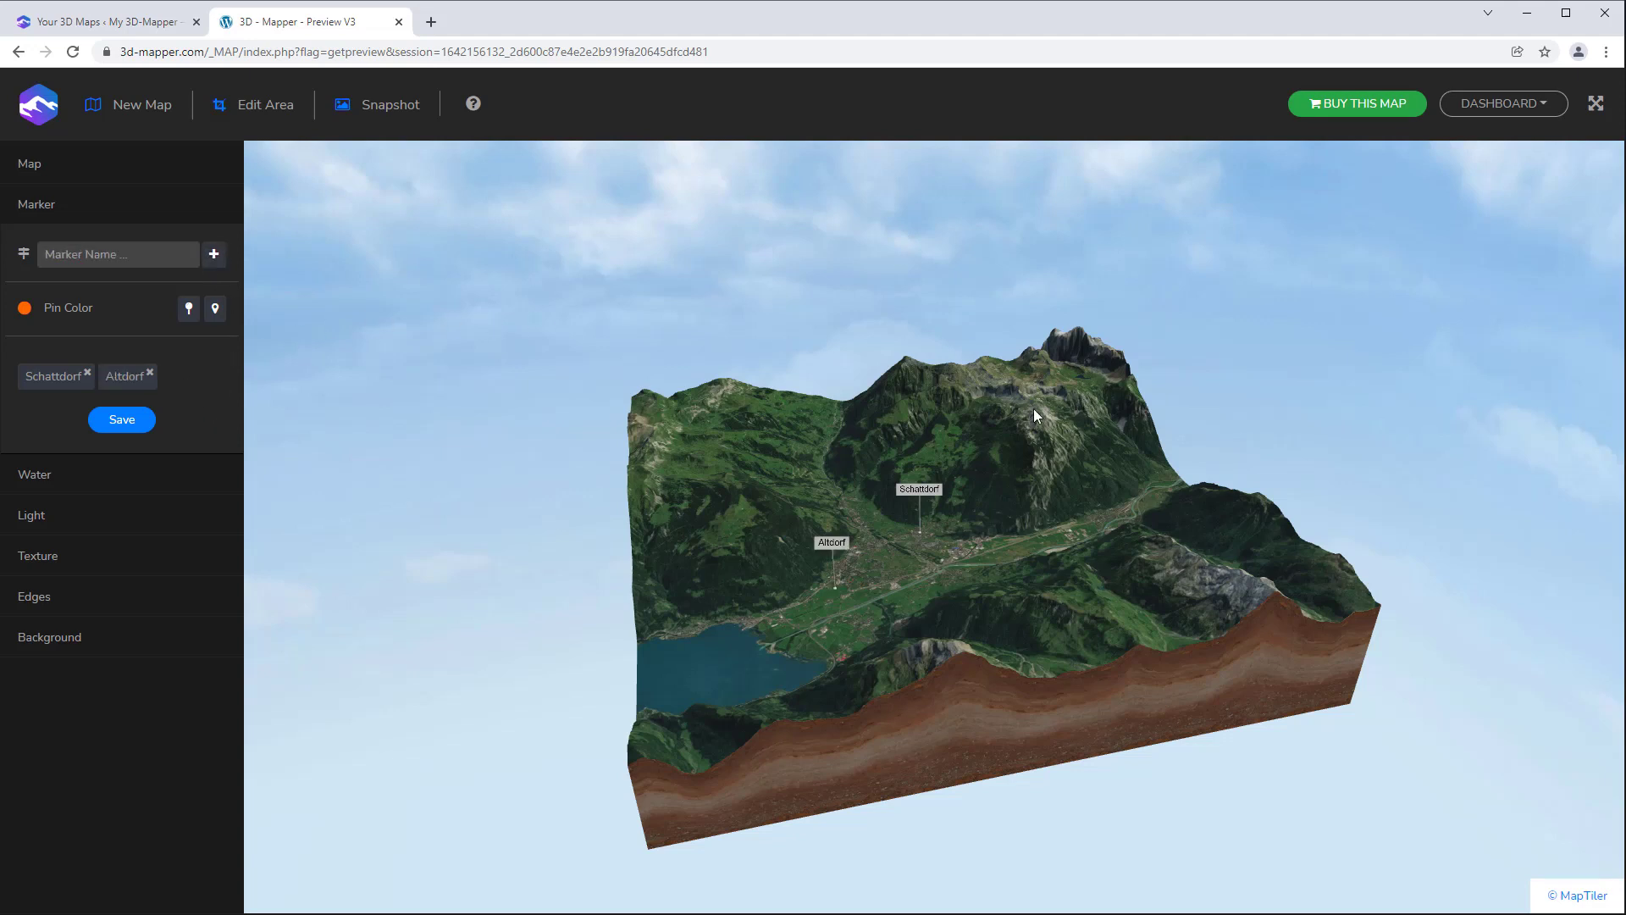
- Add an orange pin on the mountain and a blue pin on the lake
{"action": "left_click", "coordinate": [218, 314]}
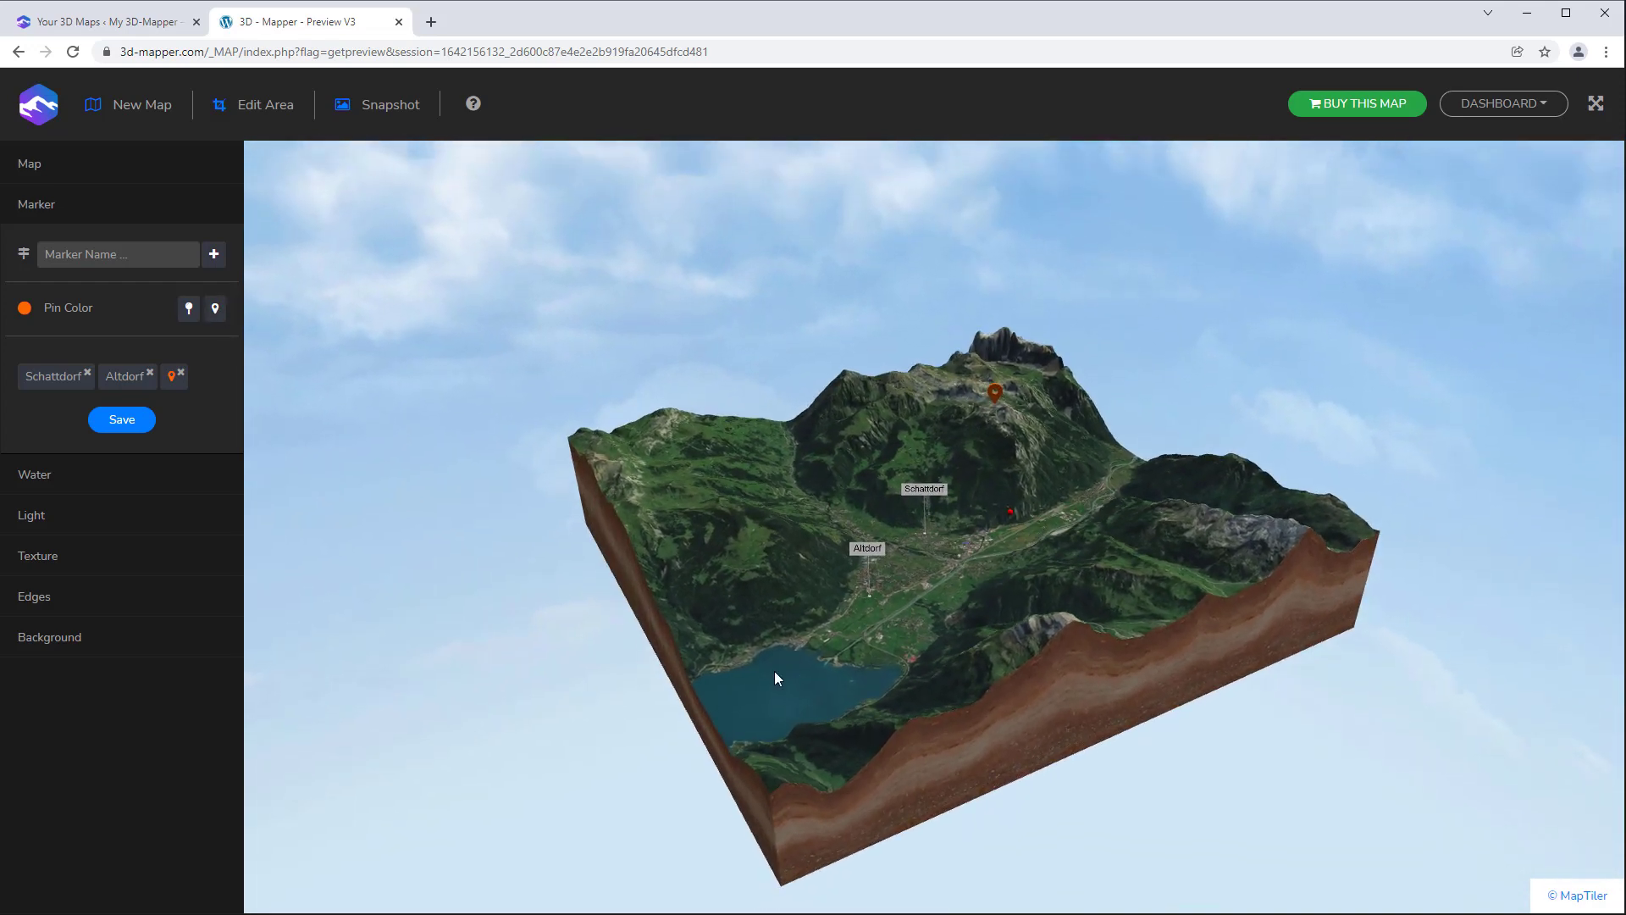
{"action": "left_click", "coordinate": [24, 311]}
{"action": "left_click_drag", "start_coordinate": [150, 351], "coordinate": [149, 366]}
{"action": "left_click", "coordinate": [189, 309]}
{"action": "mouse_move", "coordinate": [582, 549]}
{"action": "left_mouse_down"}
{"action": "mouse_move", "coordinate": [546, 520]}
{"action": "mouse_move", "coordinate": [604, 537]}
{"action": "left_mouse_up"}
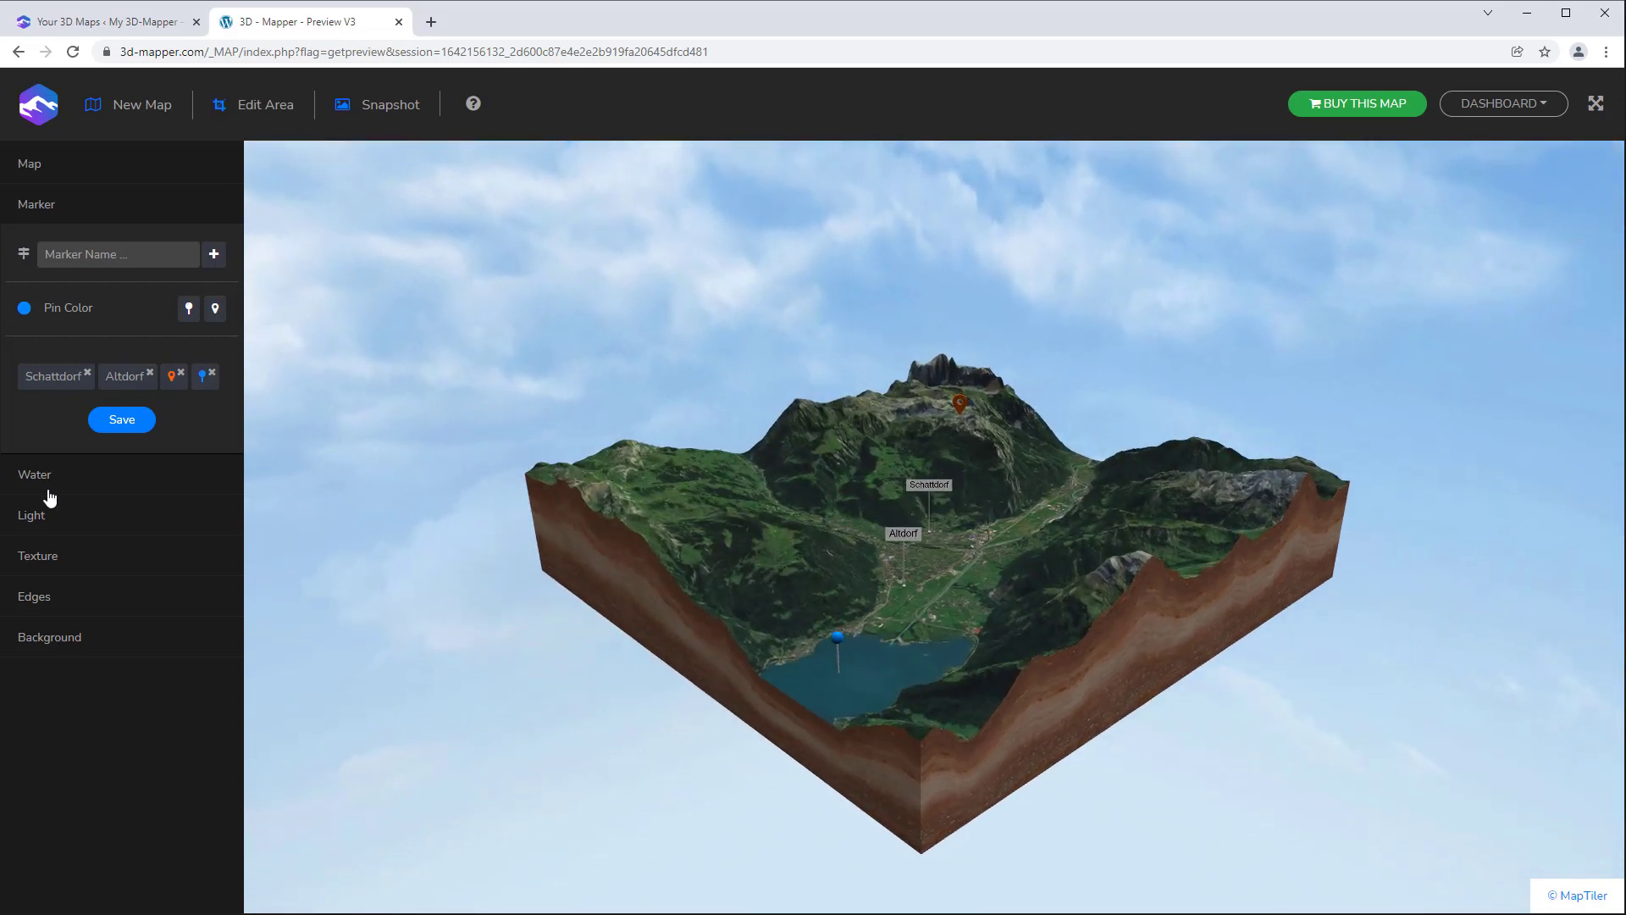
- Set the light brightness to 1.68 and the light's X position to -0.4
{"action": "left_click", "coordinate": [34, 514]}
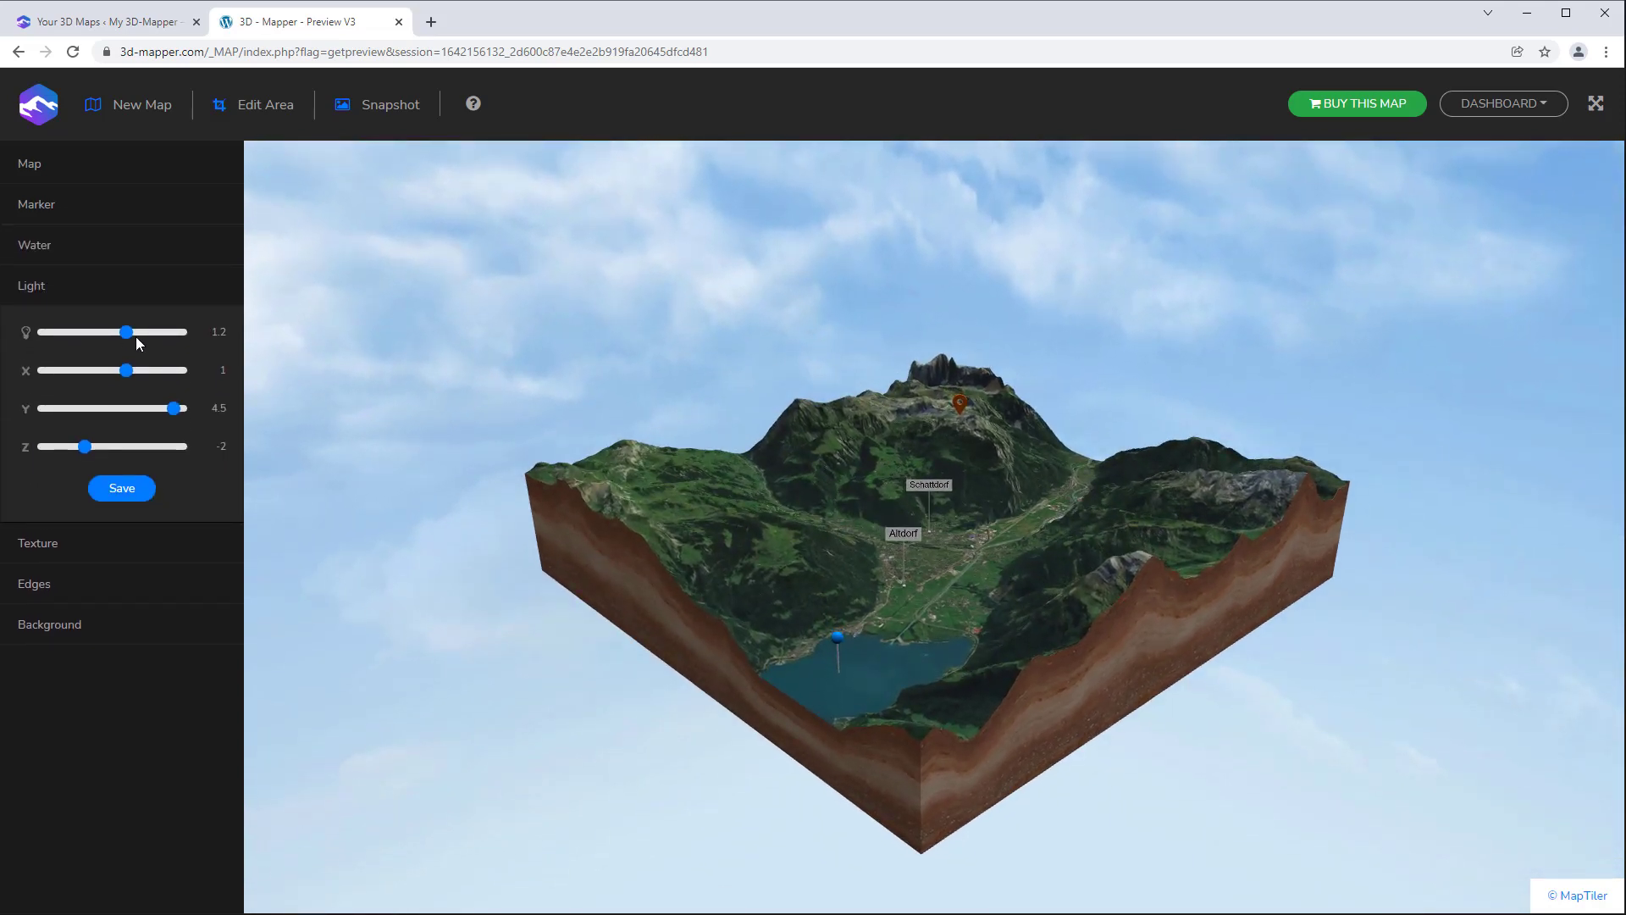
{"action": "left_click_drag", "start_coordinate": [126, 333], "coordinate": [162, 341]}
{"action": "left_click_drag", "start_coordinate": [623, 507], "coordinate": [591, 523]}
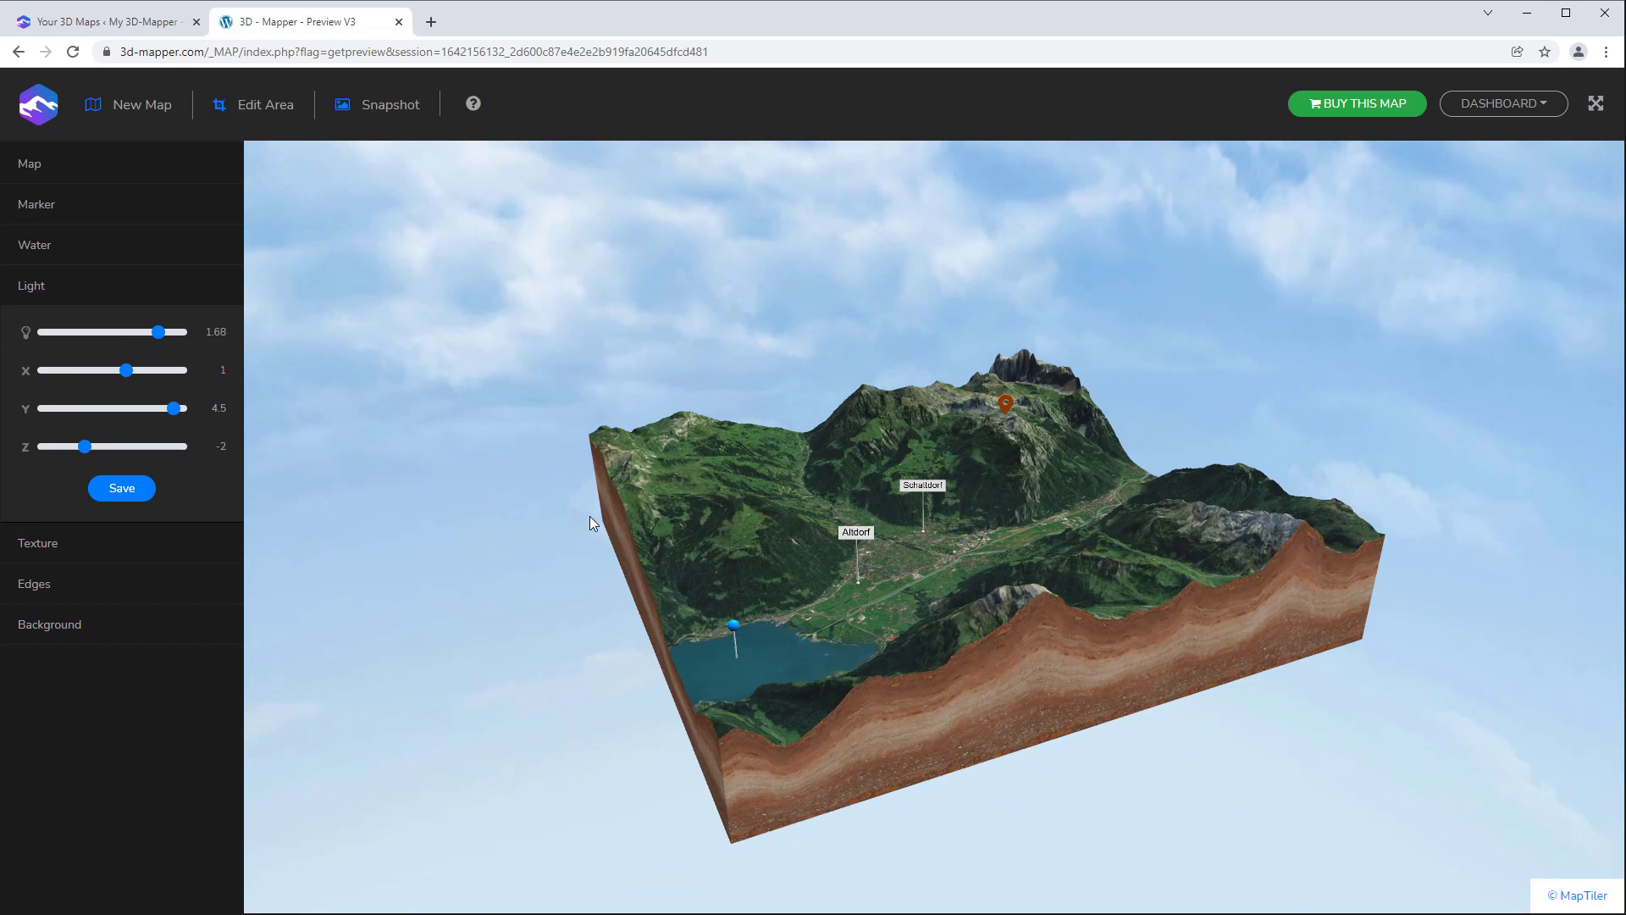
{"action": "mouse_move", "coordinate": [125, 373]}
{"action": "left_mouse_down"}
{"action": "mouse_move", "coordinate": [155, 375]}
{"action": "mouse_move", "coordinate": [95, 383]}
{"action": "mouse_move", "coordinate": [107, 373]}
{"action": "left_mouse_up"}
{"action": "left_click_drag", "start_coordinate": [745, 576], "coordinate": [755, 576]}
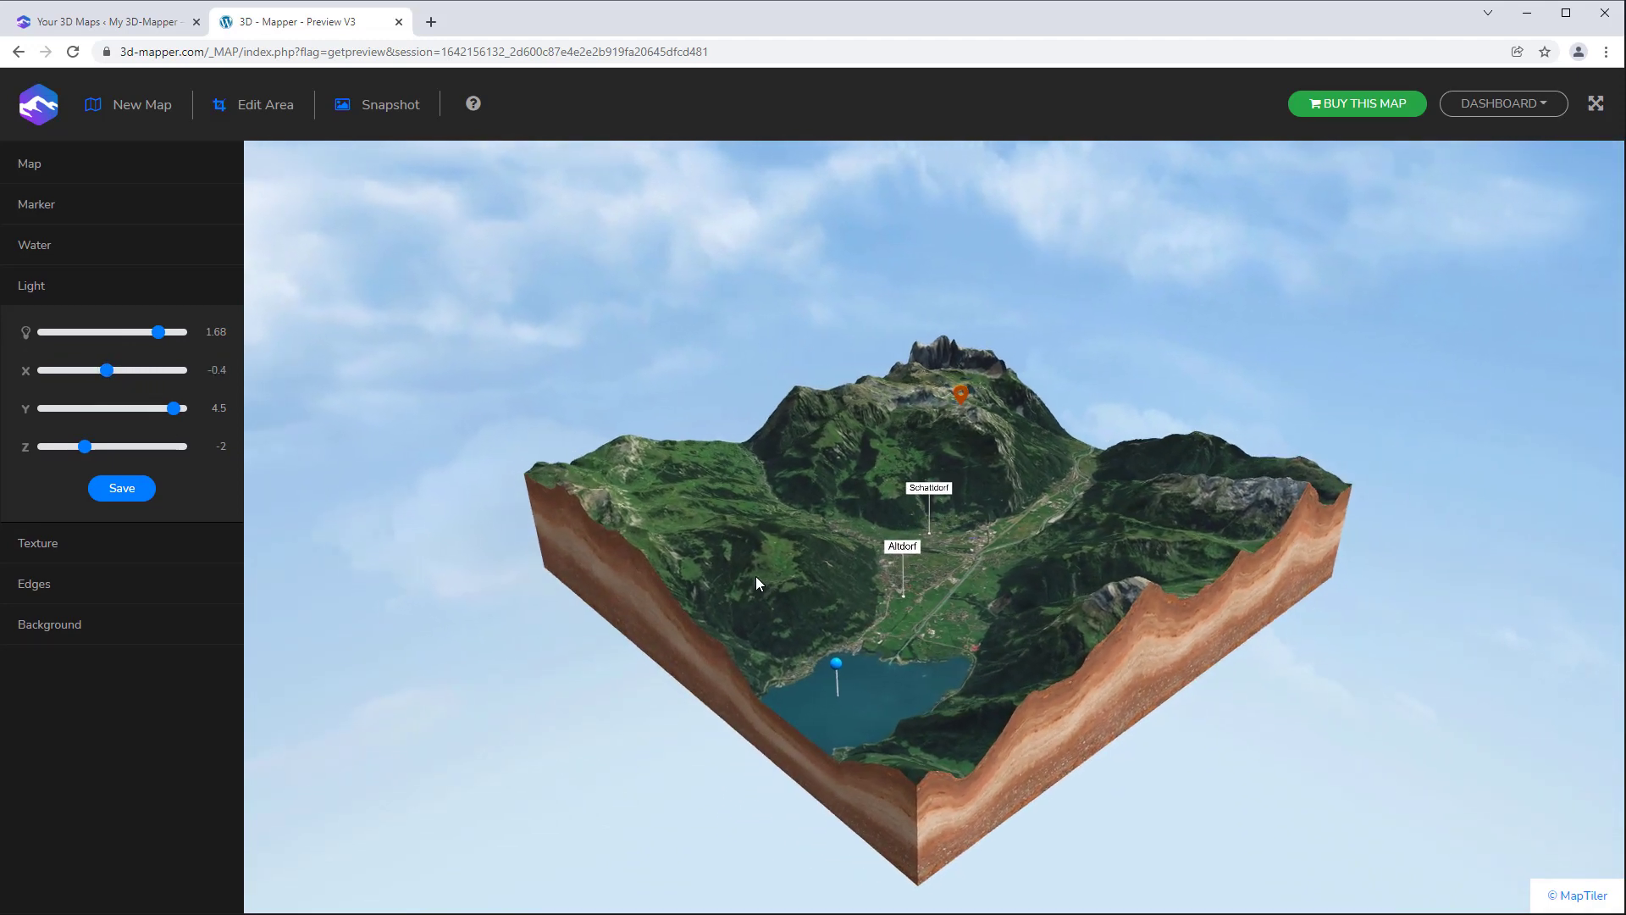
- Give the terrain block reddish-brown layered edges
{"action": "left_click", "coordinate": [44, 542]}
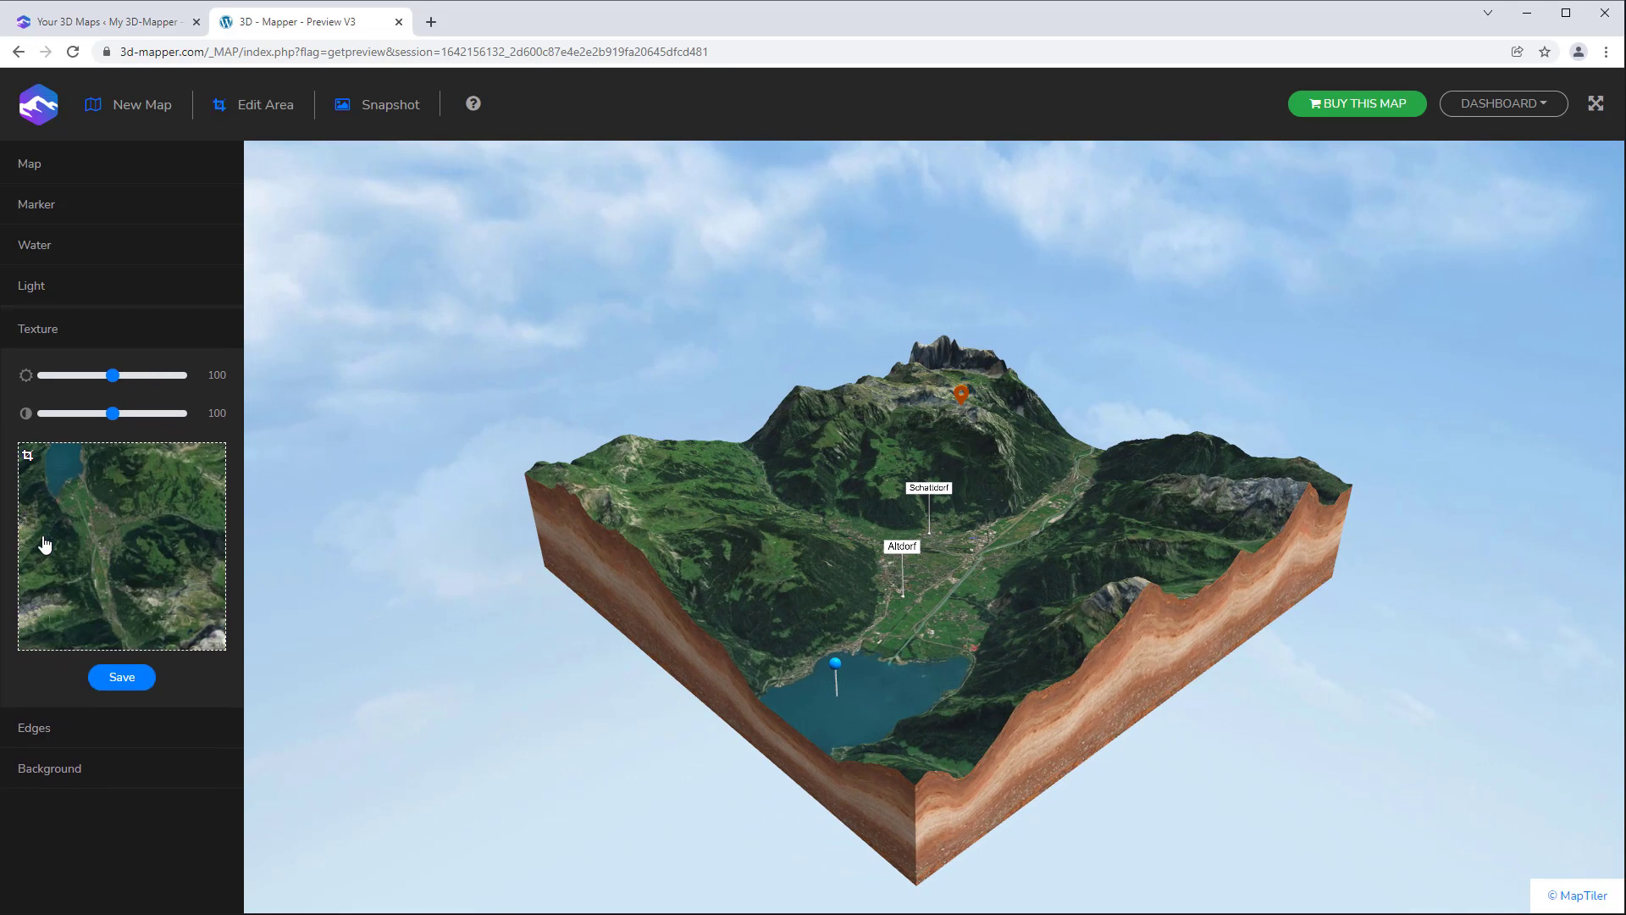
{"action": "left_click", "coordinate": [113, 729]}
{"action": "left_click", "coordinate": [121, 430]}
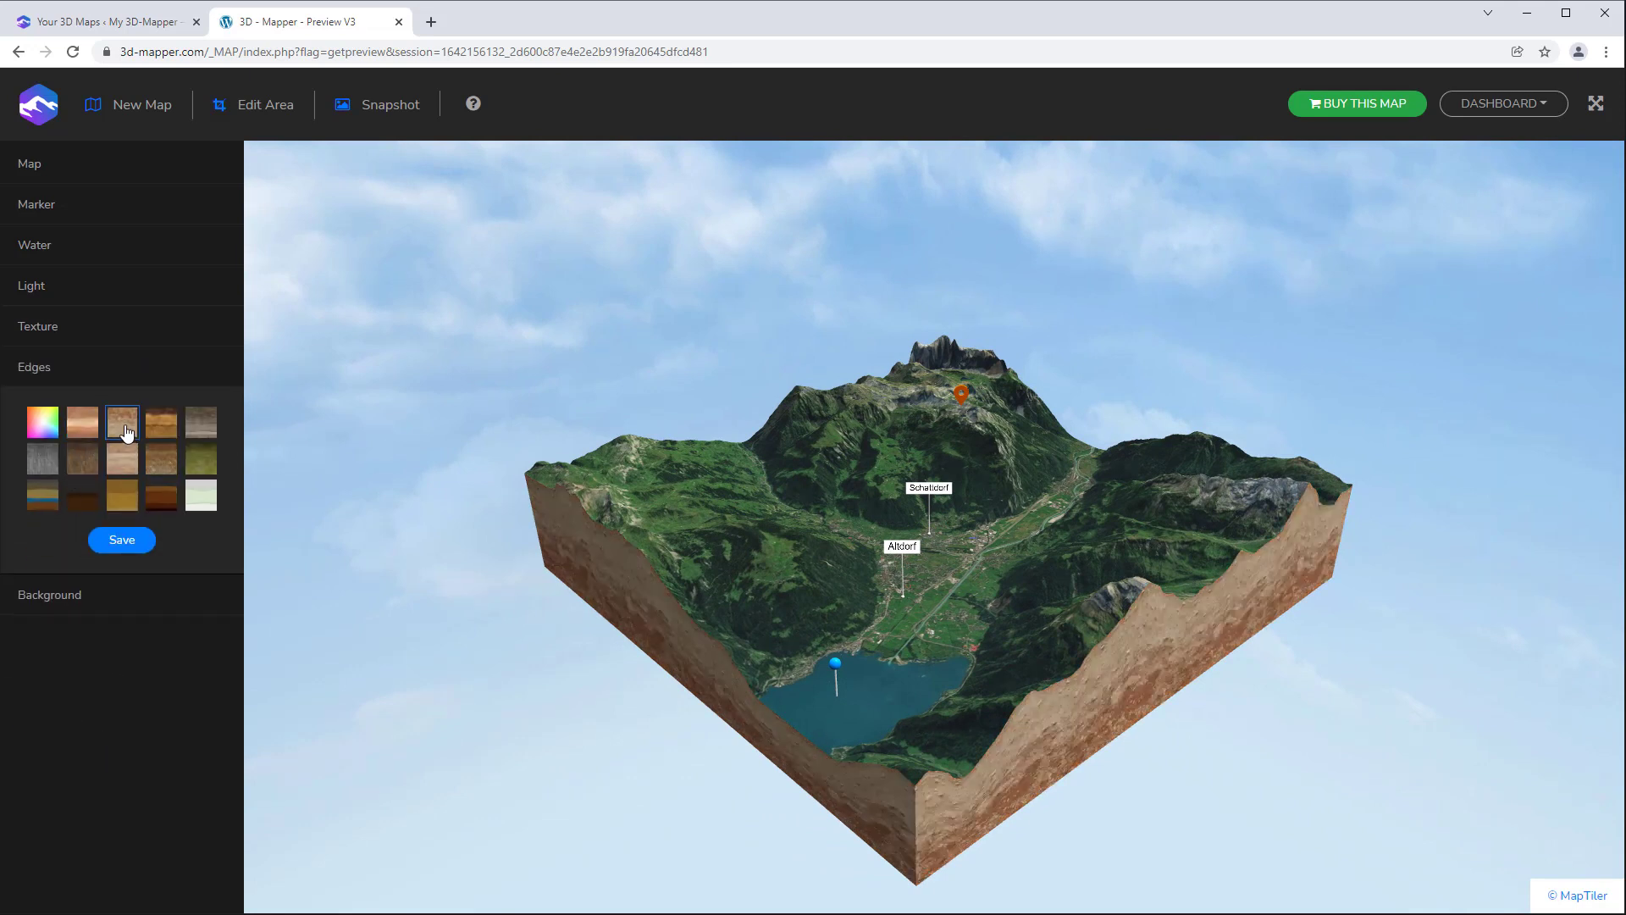
{"action": "left_click", "coordinate": [170, 431]}
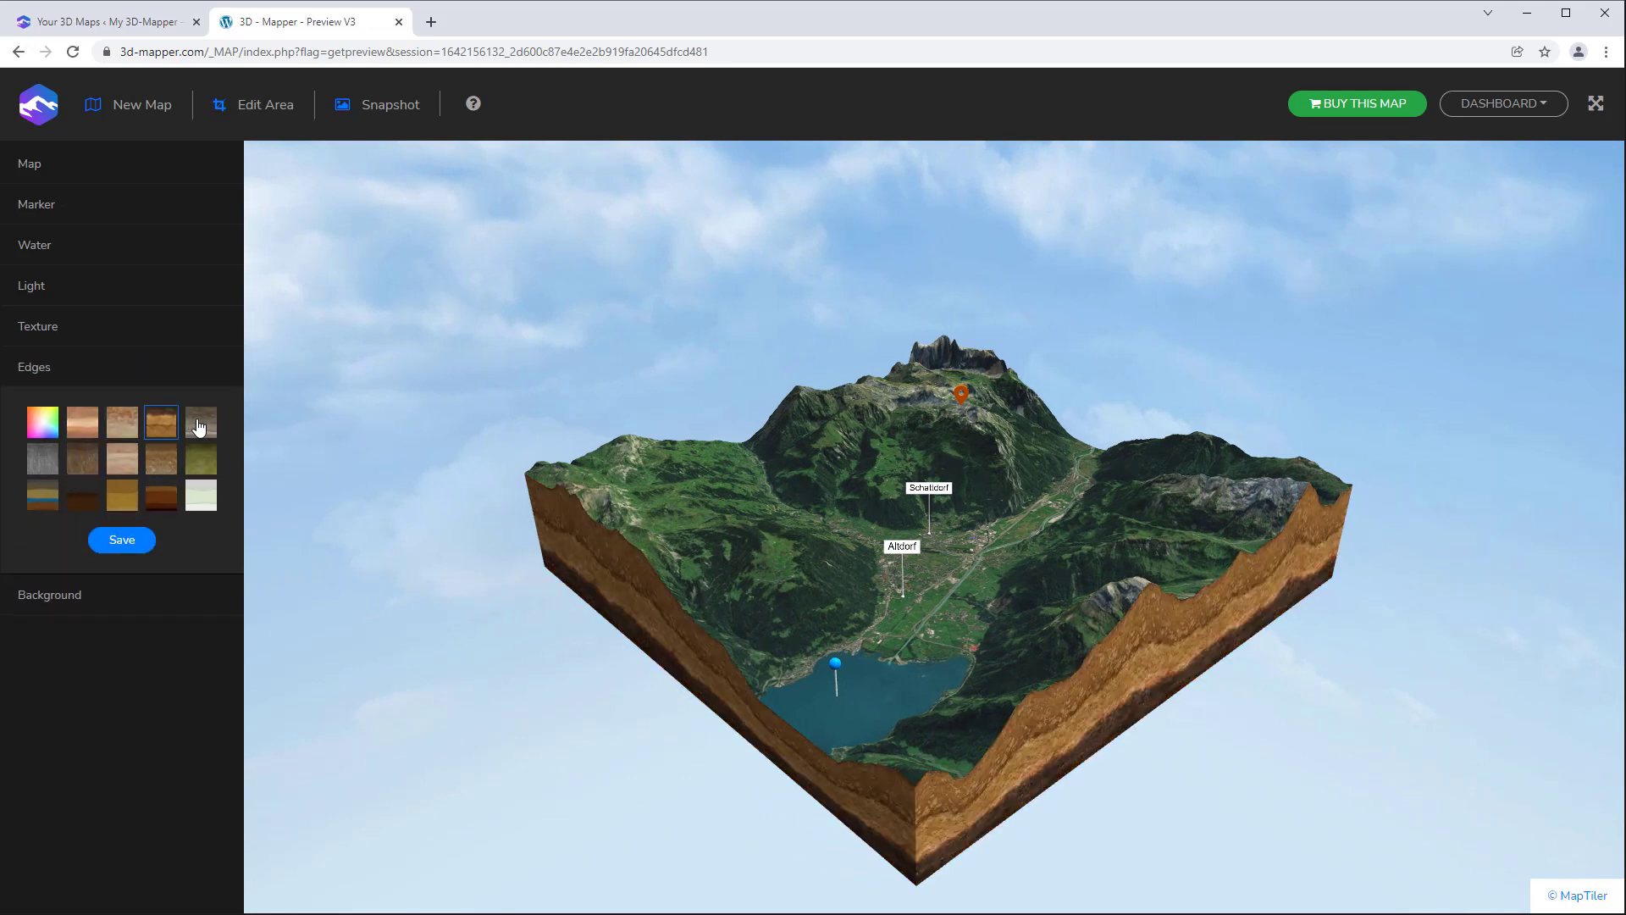
{"action": "left_click", "coordinate": [200, 428]}
{"action": "left_click", "coordinate": [83, 423]}
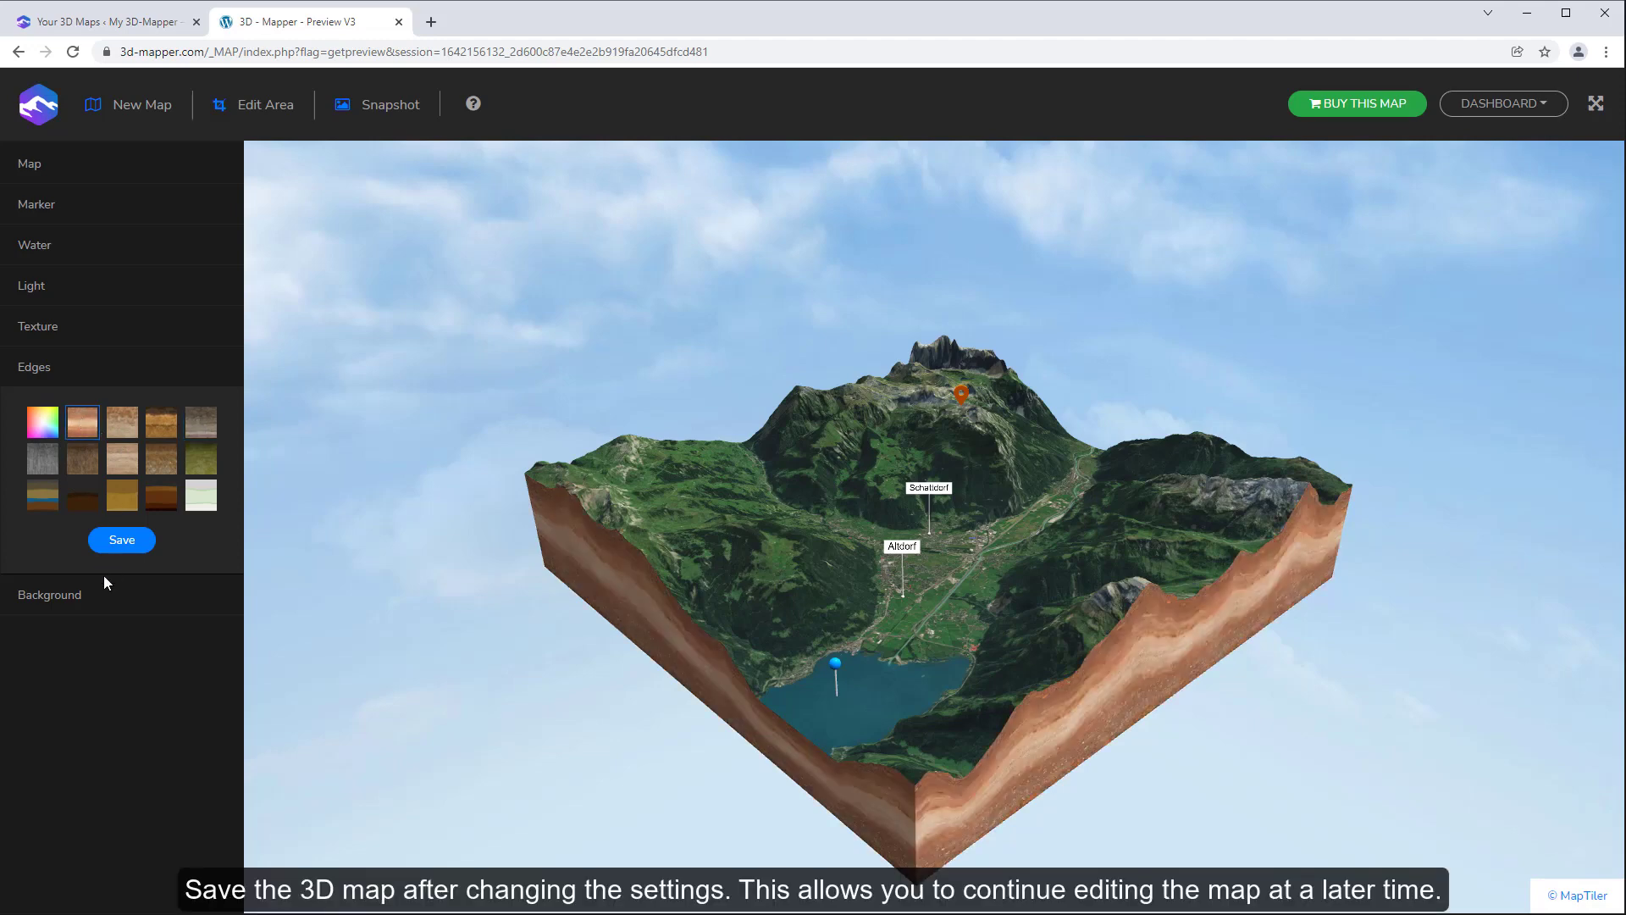
- Set a clear blue-to-beige sky background and save the map
{"action": "left_click", "coordinate": [97, 594]}
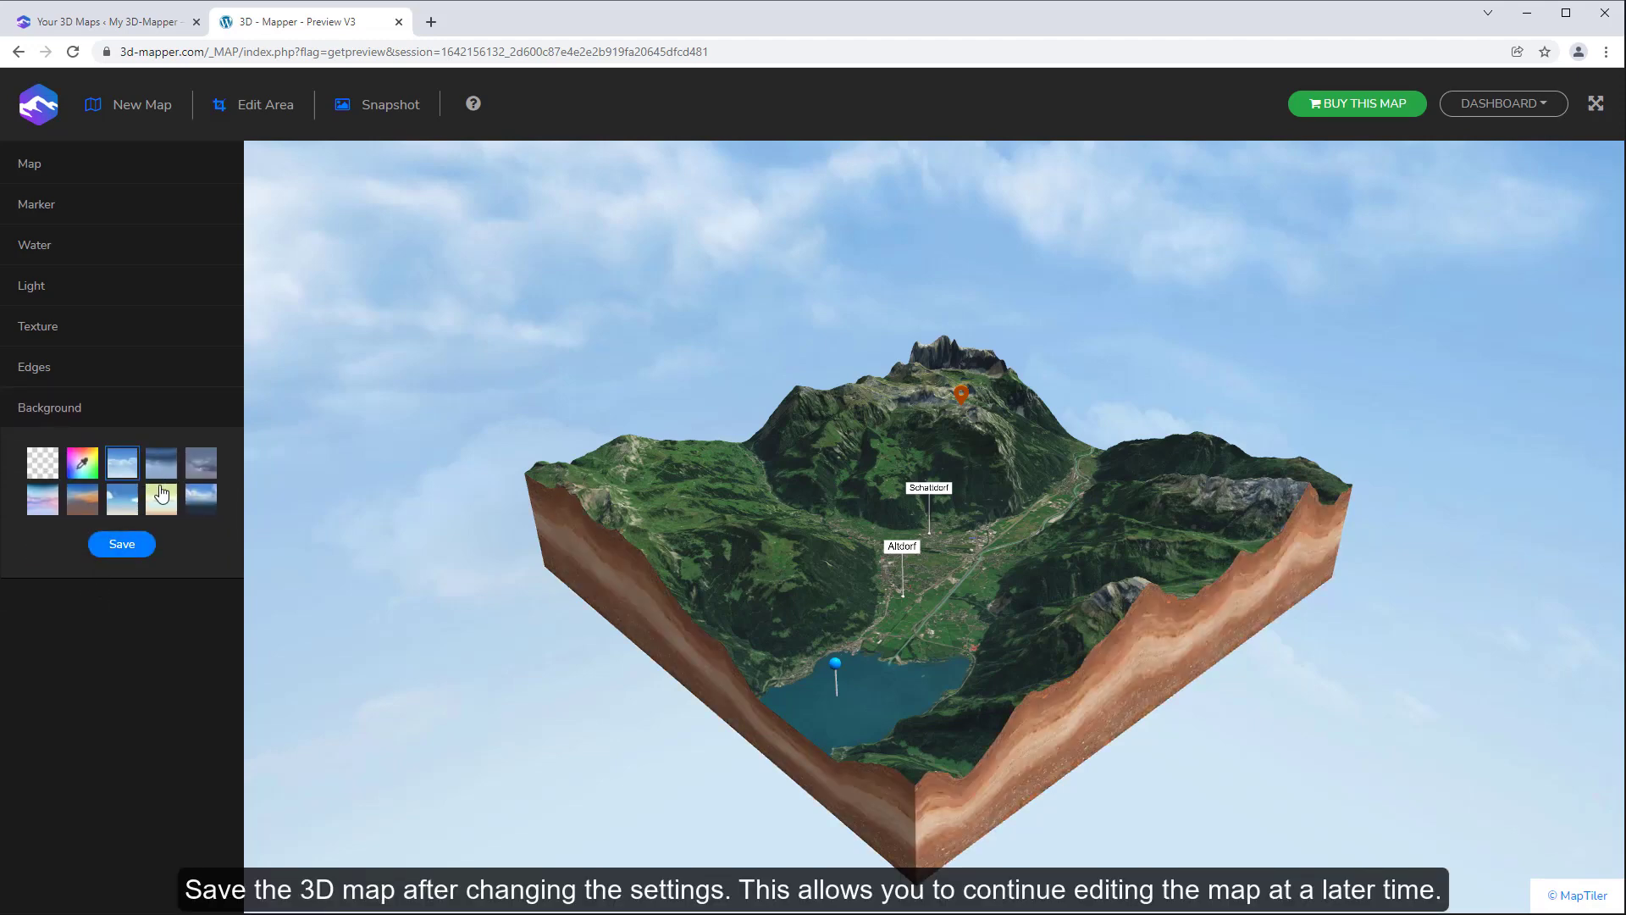
{"action": "left_click", "coordinate": [130, 507]}
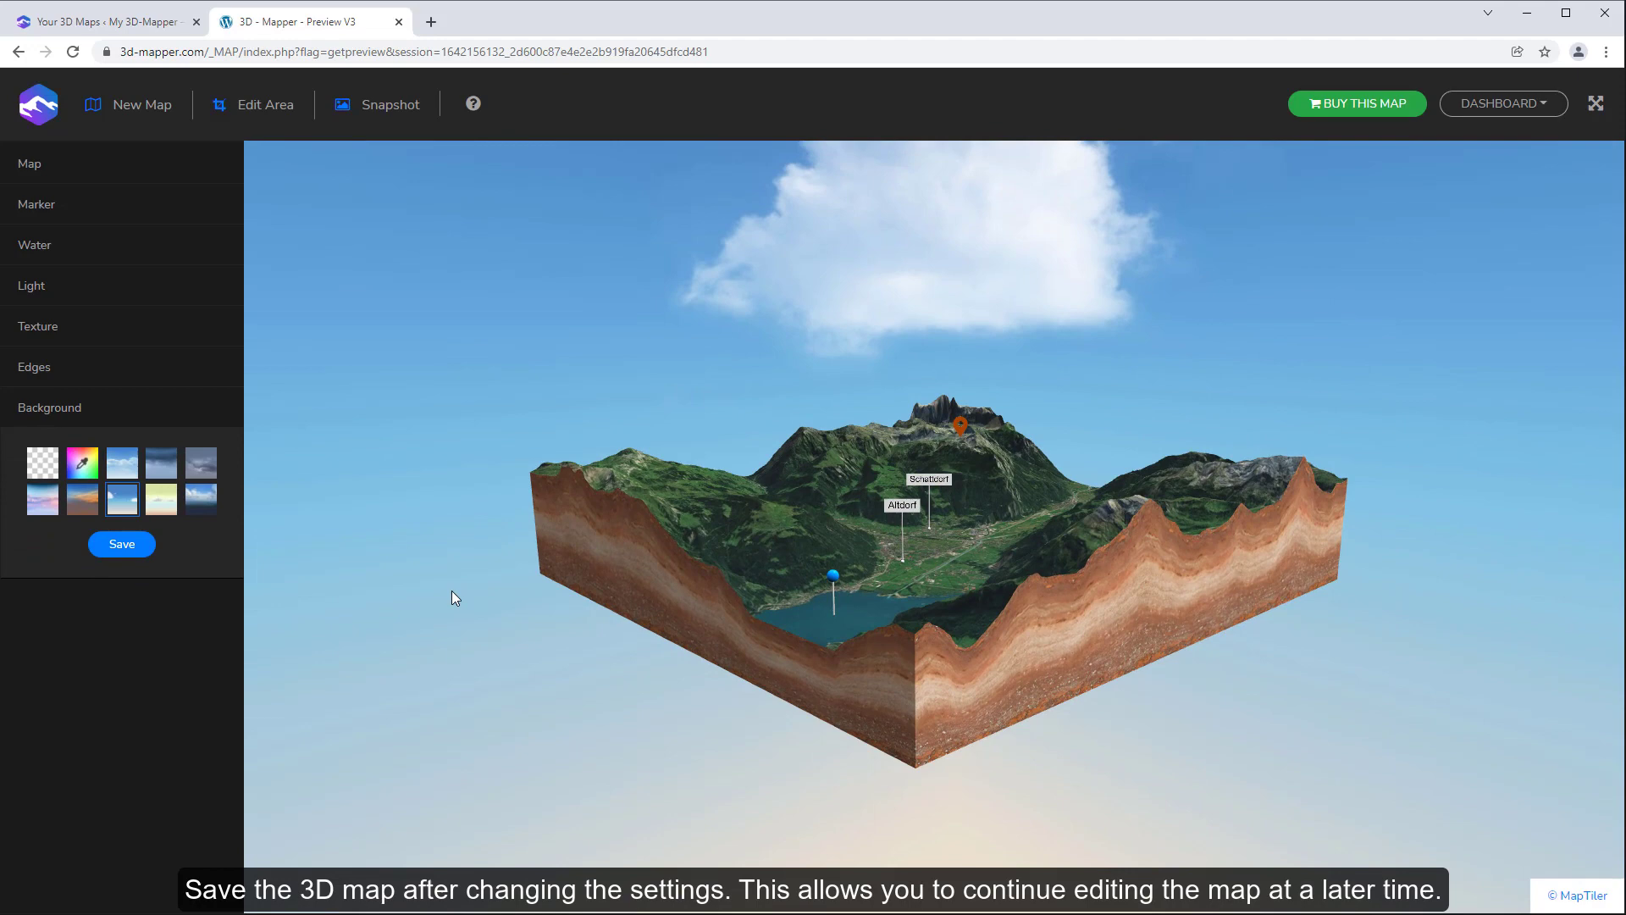
{"action": "left_click", "coordinate": [138, 551]}
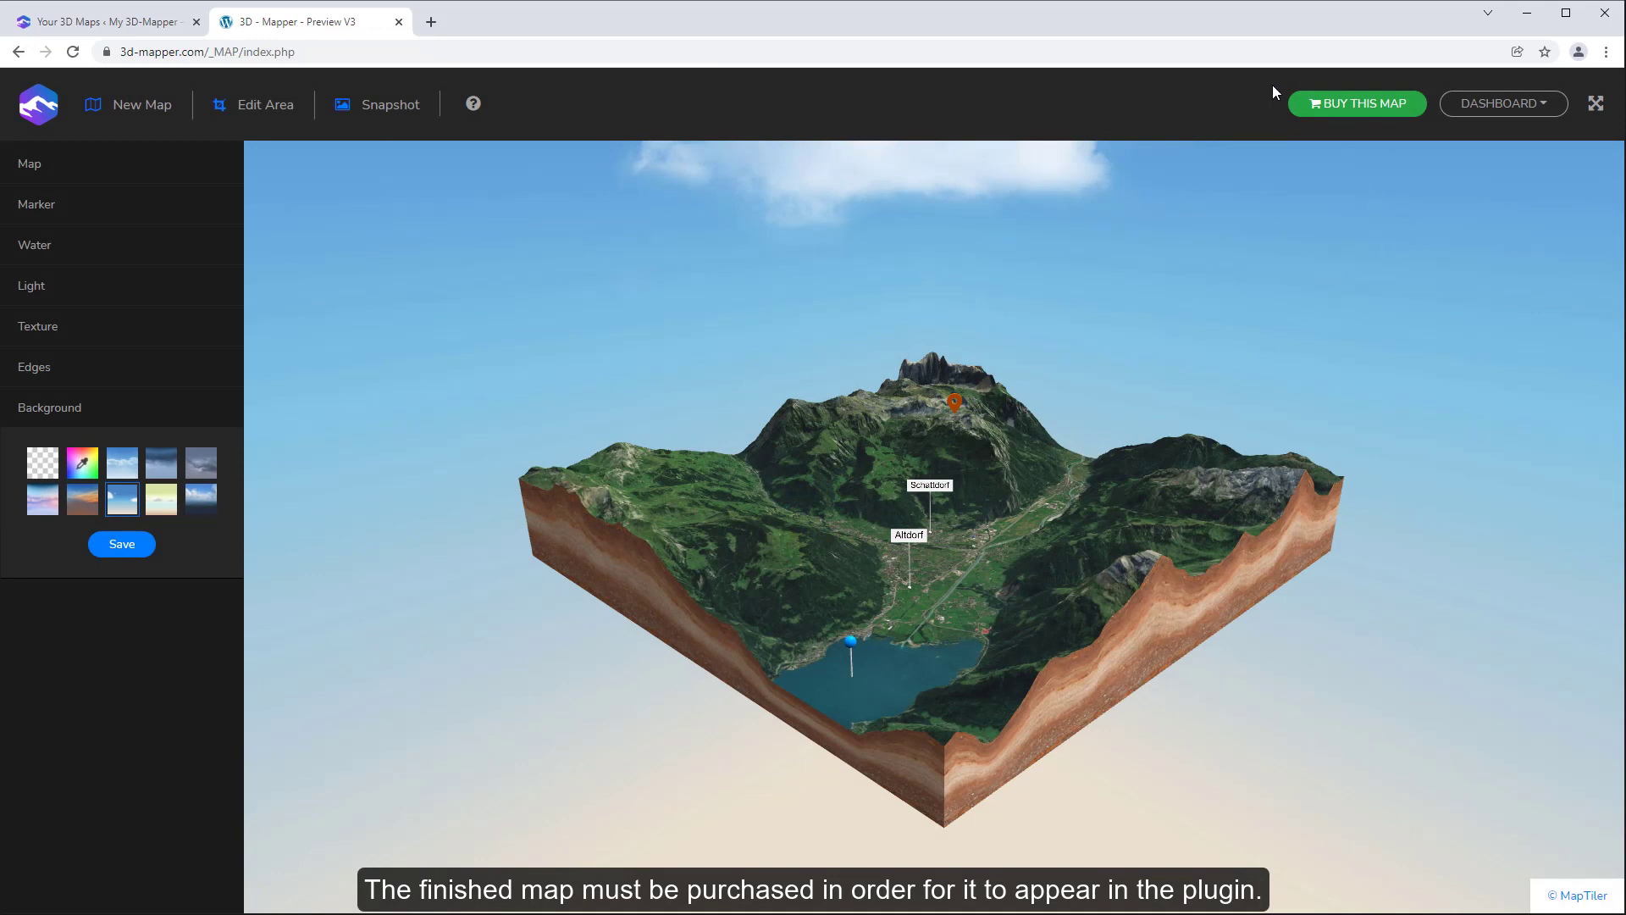
- Buy the map for 1 credit, accepting the Terms of Use, and view it under Your Maps downloads
{"action": "left_click", "coordinate": [1359, 105]}
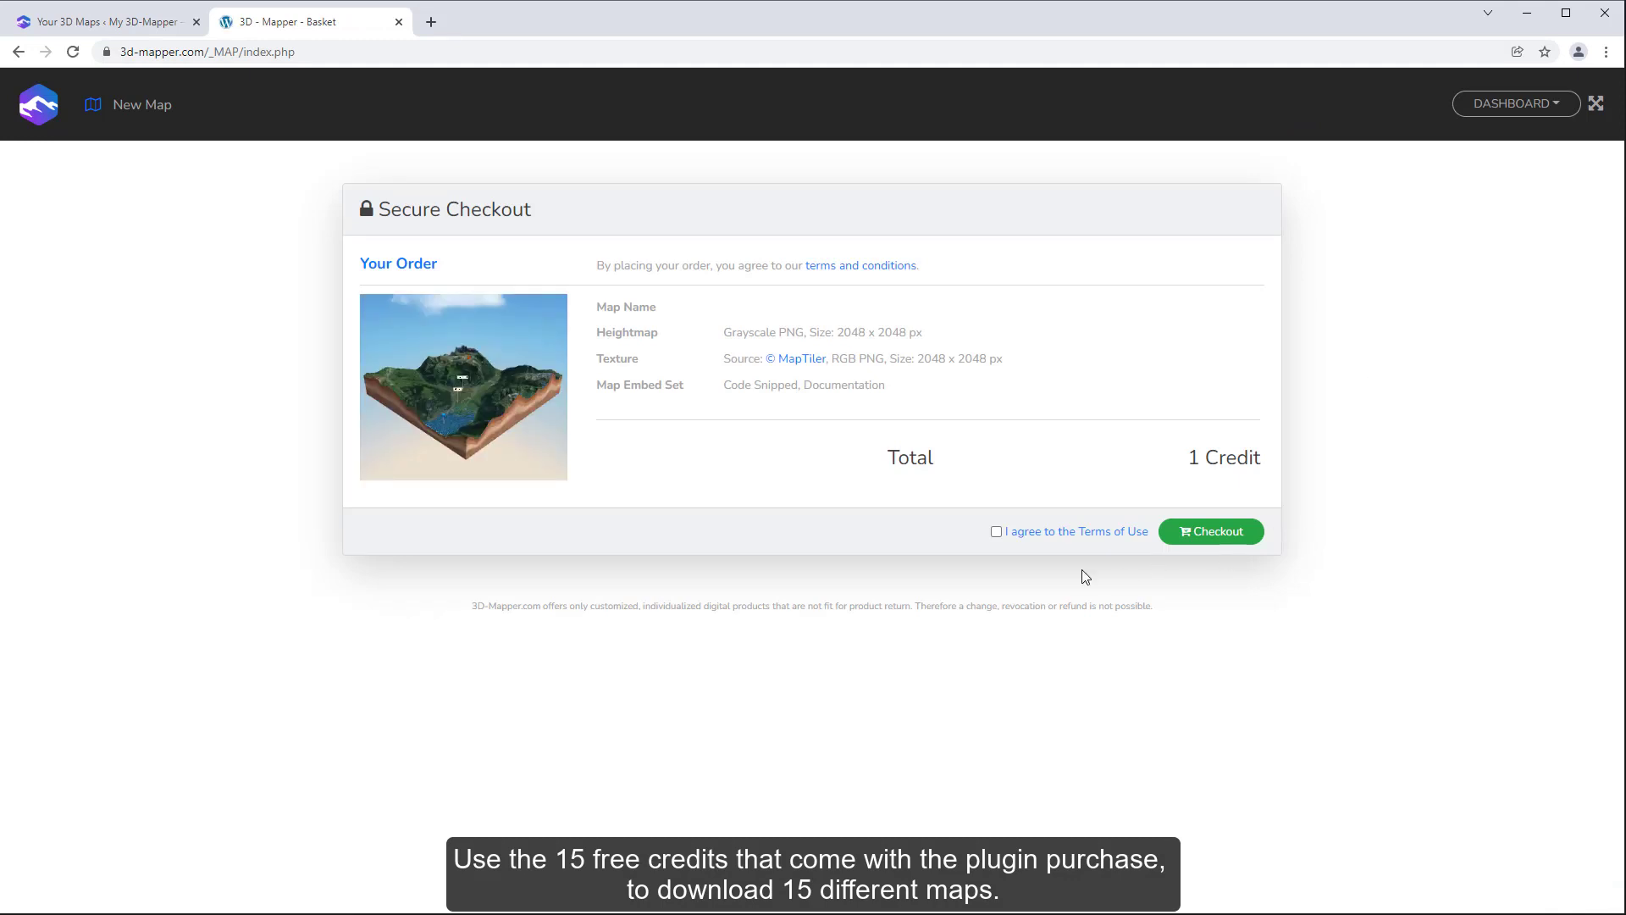
{"action": "left_click", "coordinate": [1000, 528]}
{"action": "left_click", "coordinate": [1223, 532]}
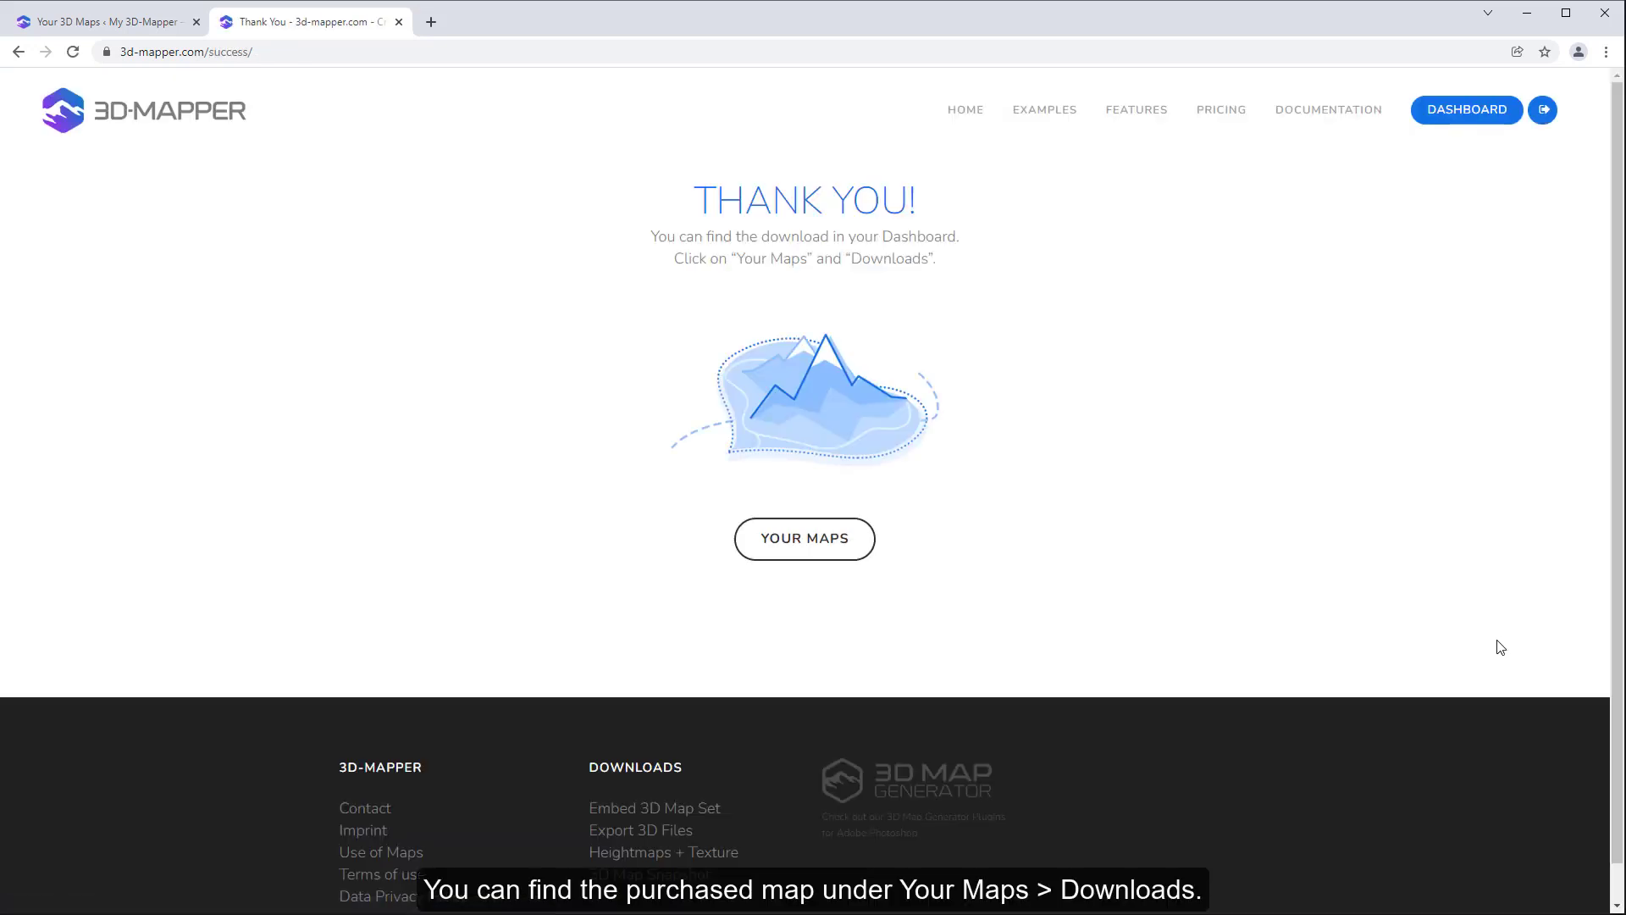
{"action": "left_click", "coordinate": [814, 545]}
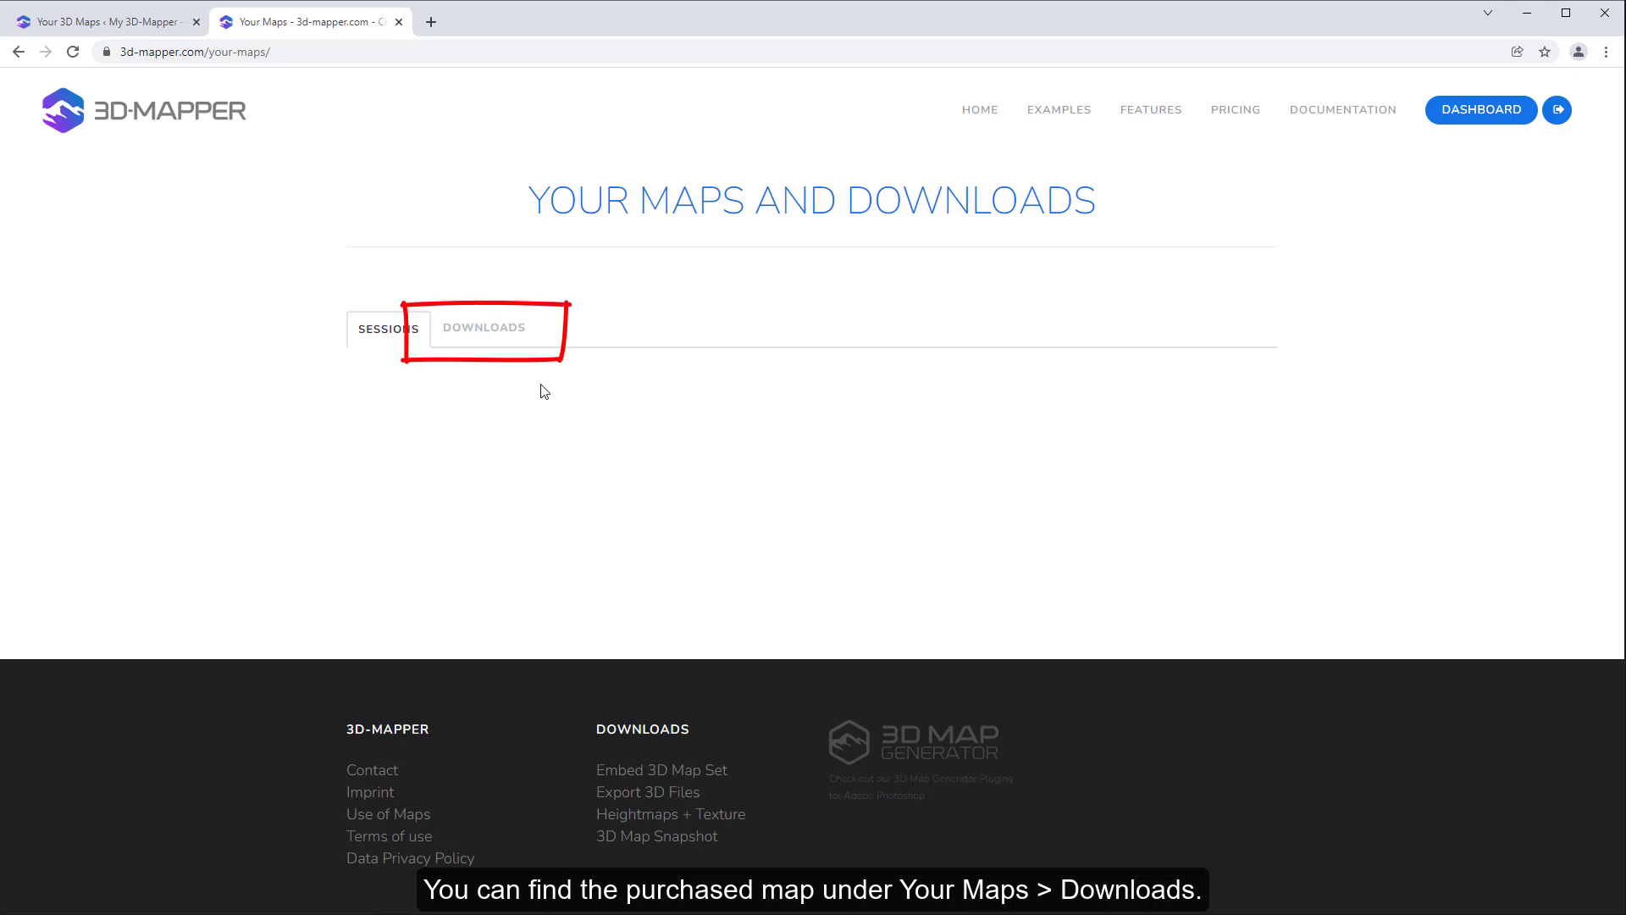
{"action": "left_click", "coordinate": [466, 347]}
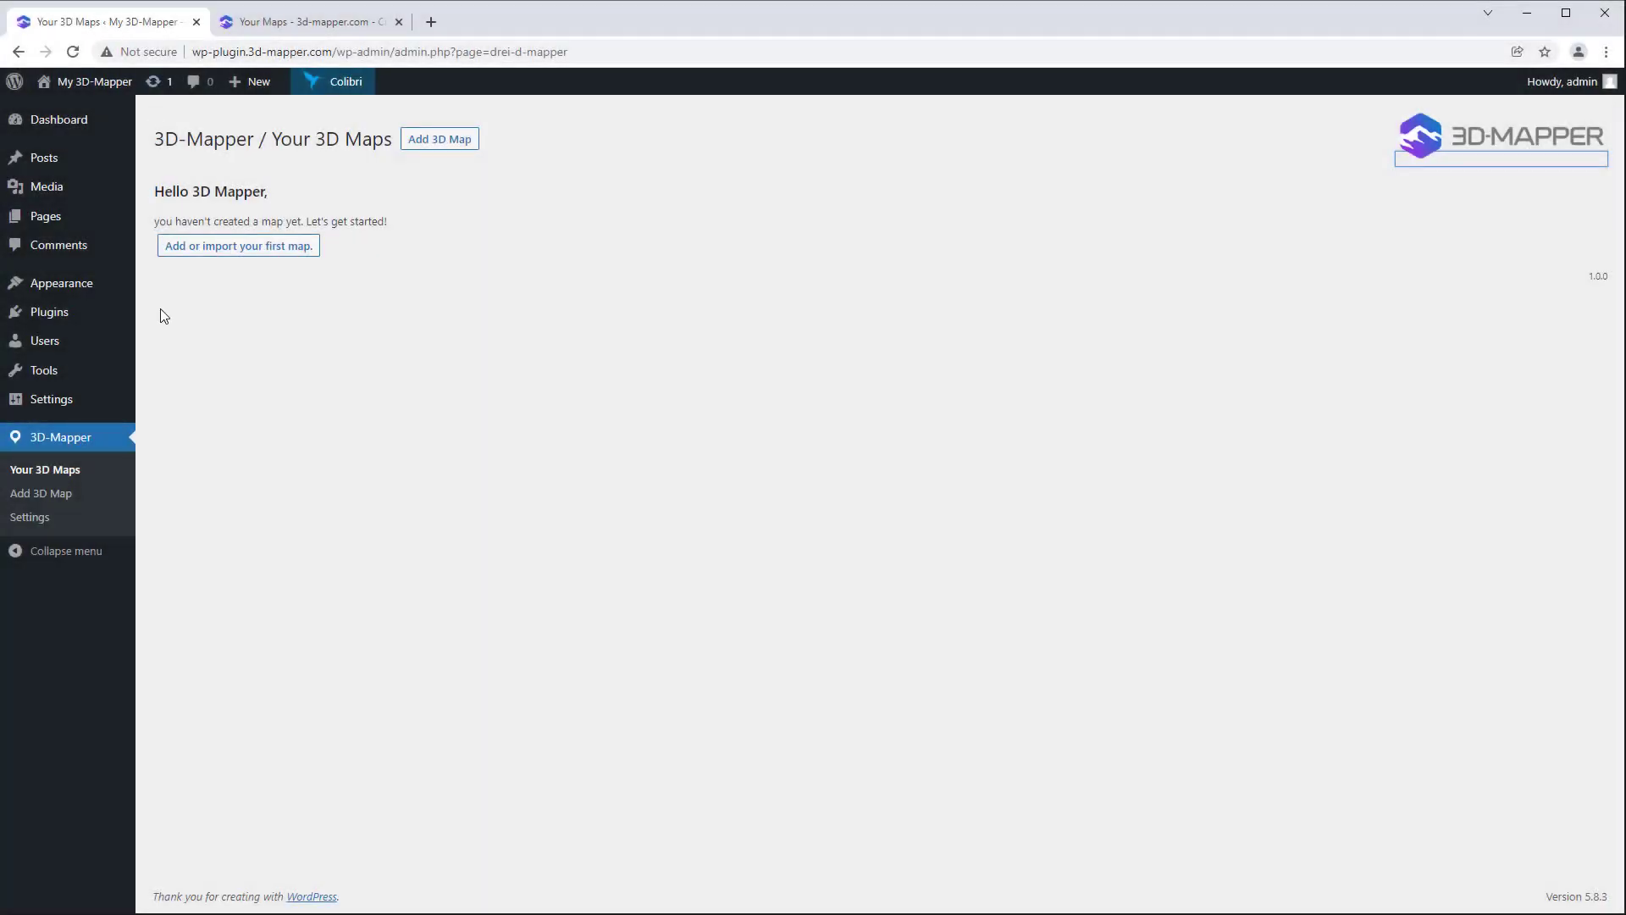
- Import the purchased map through Add 3D Map, creating shortcode [3D-Map id="4"]
{"action": "left_click", "coordinate": [51, 496]}
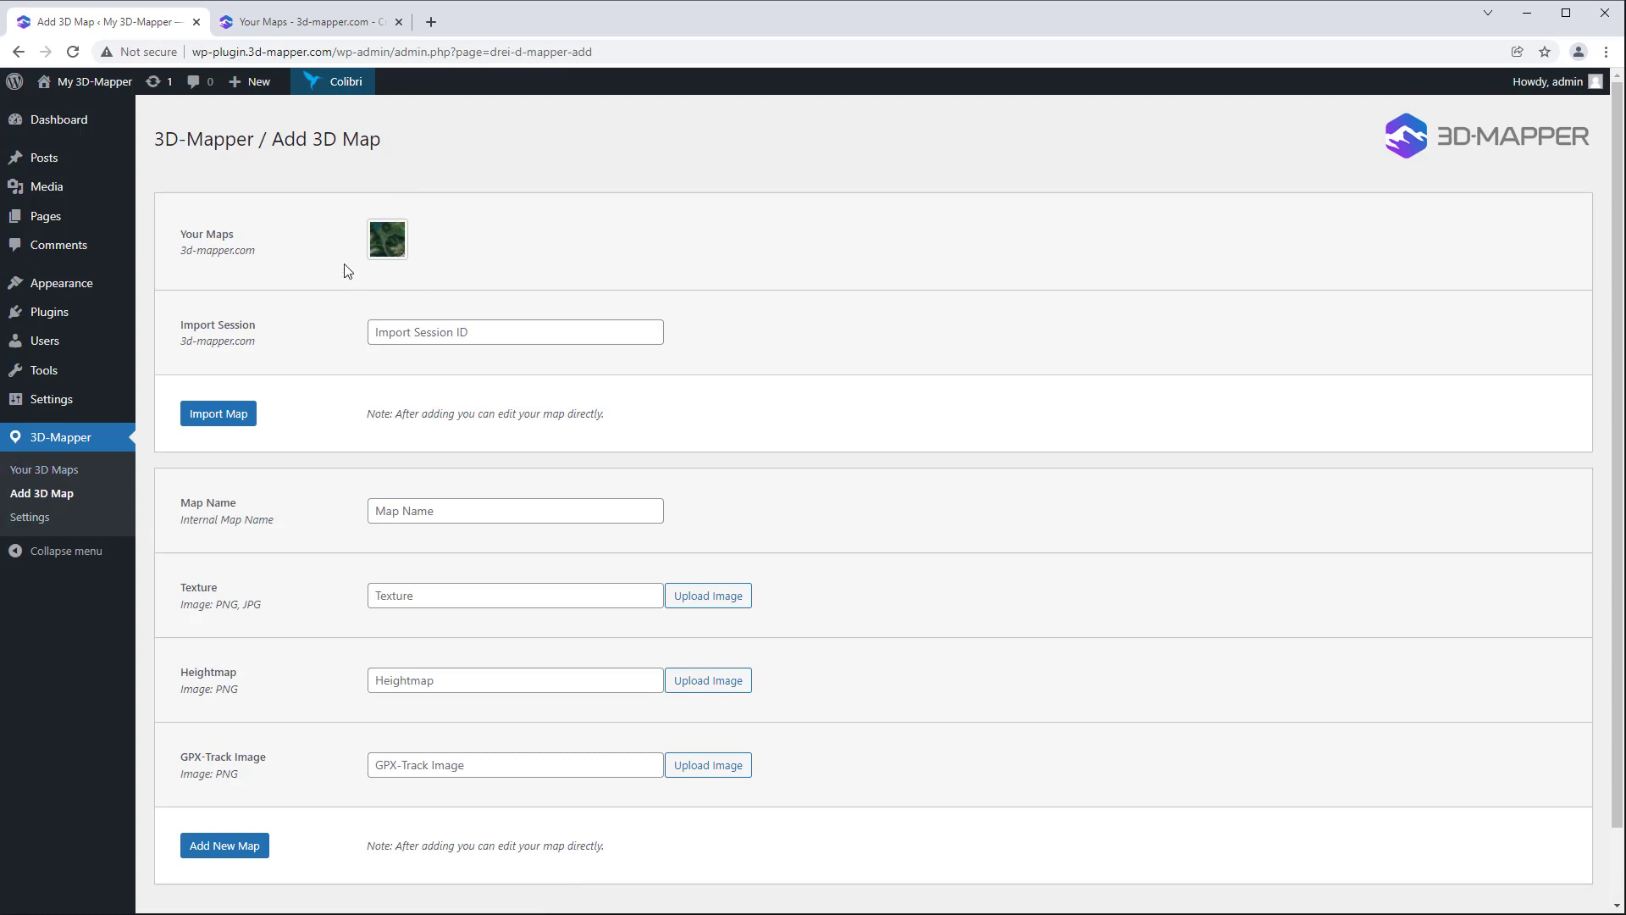
{"action": "left_click", "coordinate": [387, 239]}
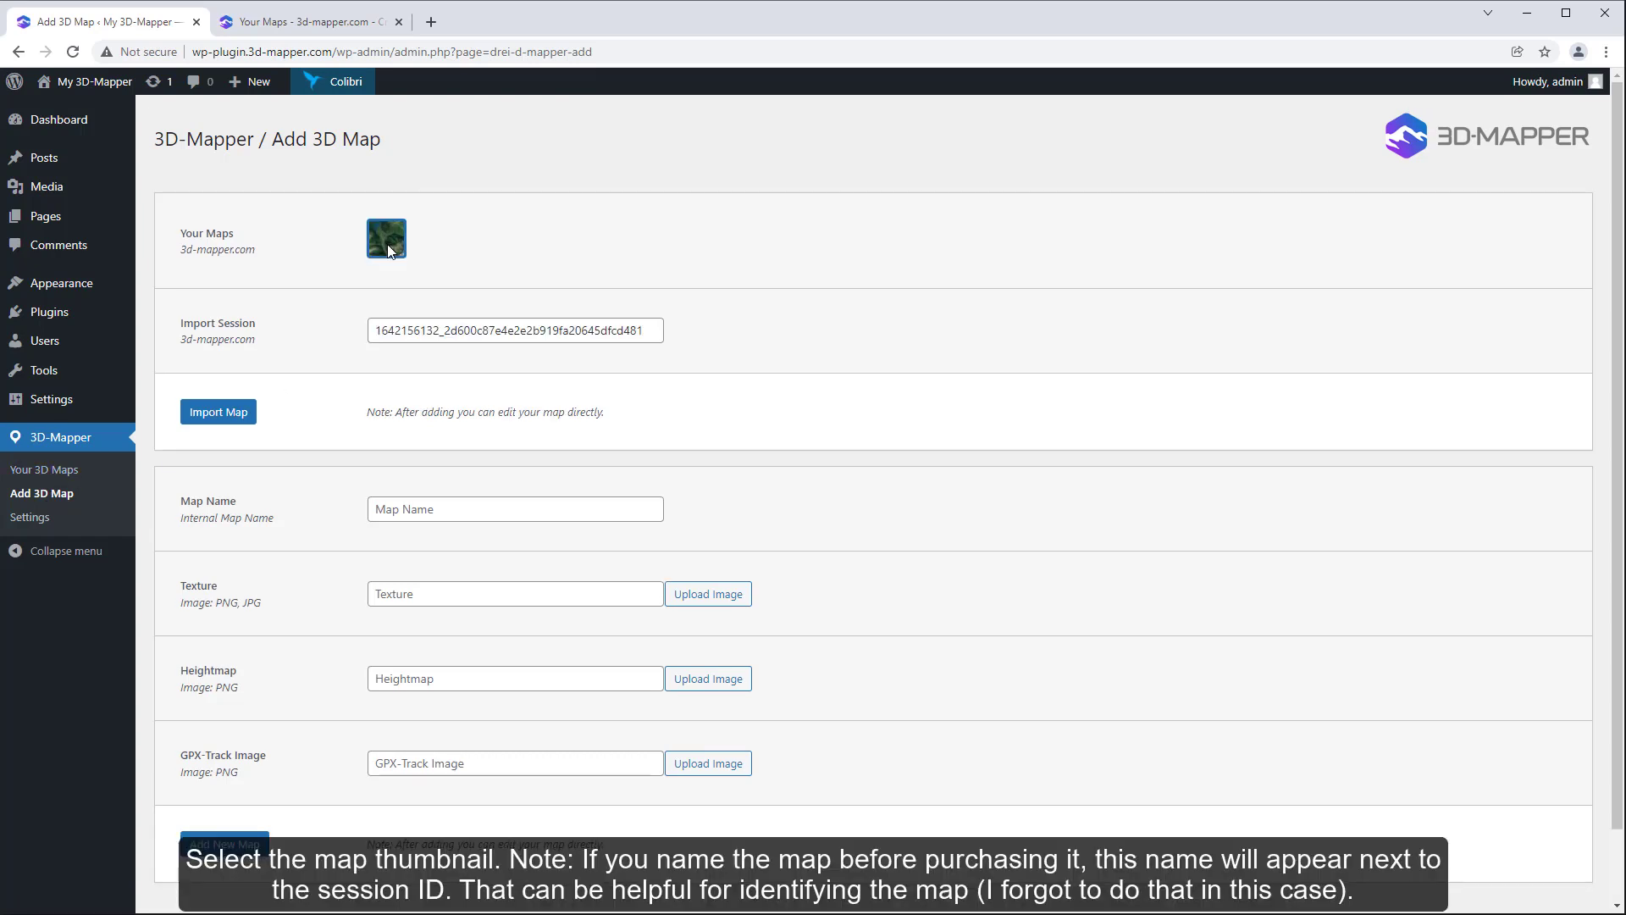
{"action": "left_click", "coordinate": [211, 414]}
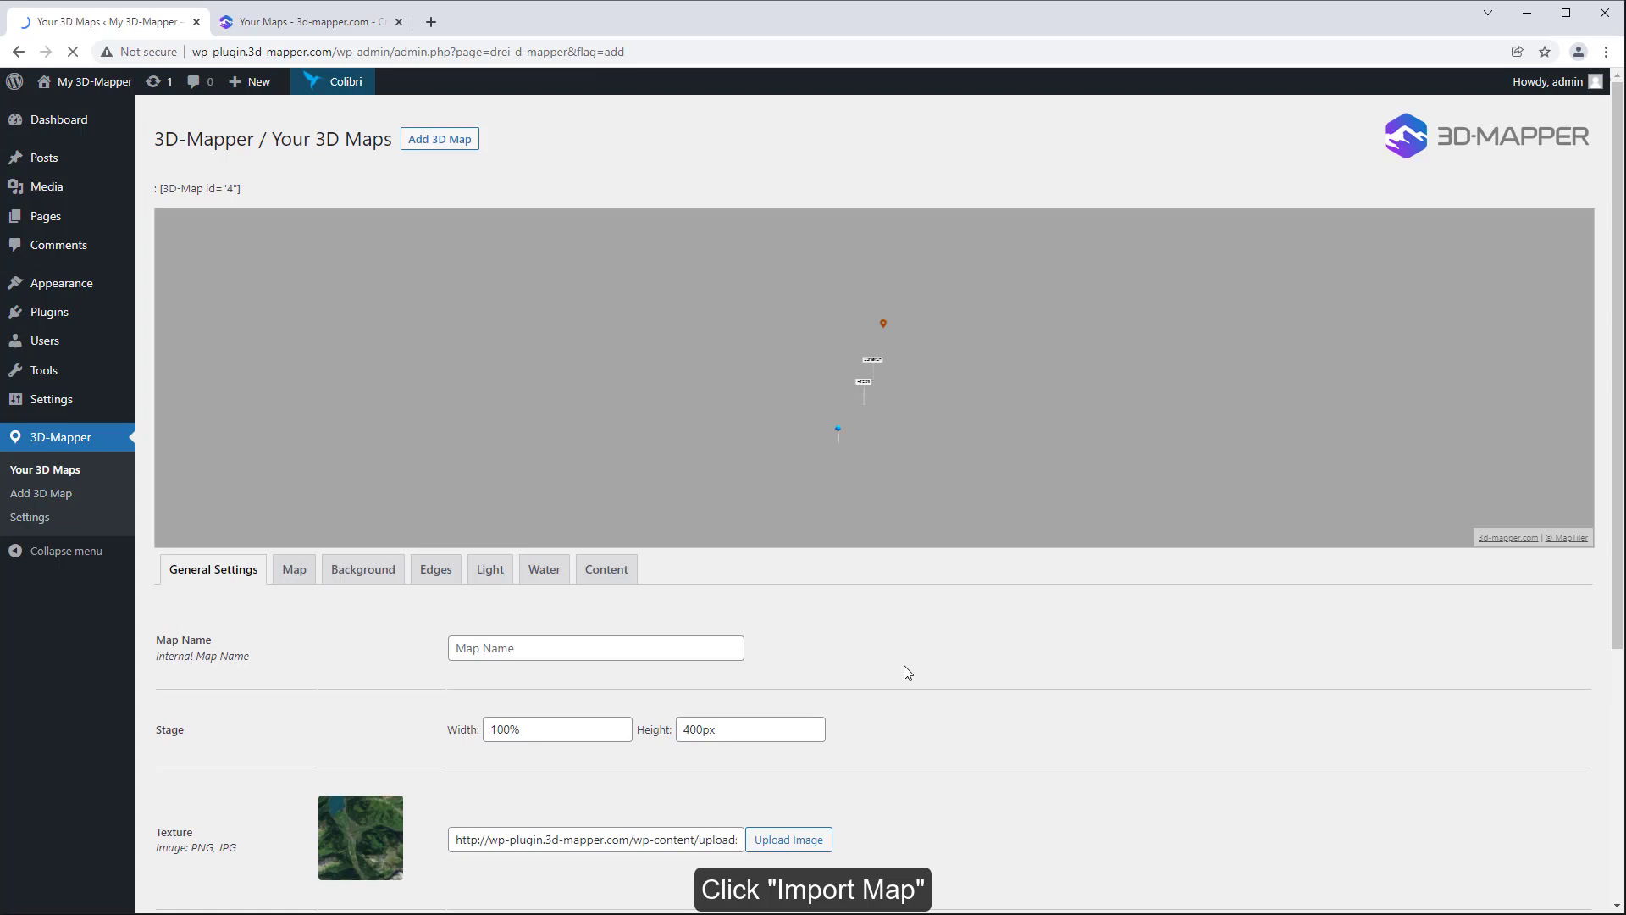
- Review the map's rotation, background, edge, light, water and content settings
{"action": "mouse_move", "coordinate": [847, 446]}
{"action": "left_mouse_down"}
{"action": "mouse_move", "coordinate": [1013, 454]}
{"action": "mouse_move", "coordinate": [760, 464]}
{"action": "mouse_move", "coordinate": [860, 466]}
{"action": "left_mouse_up"}
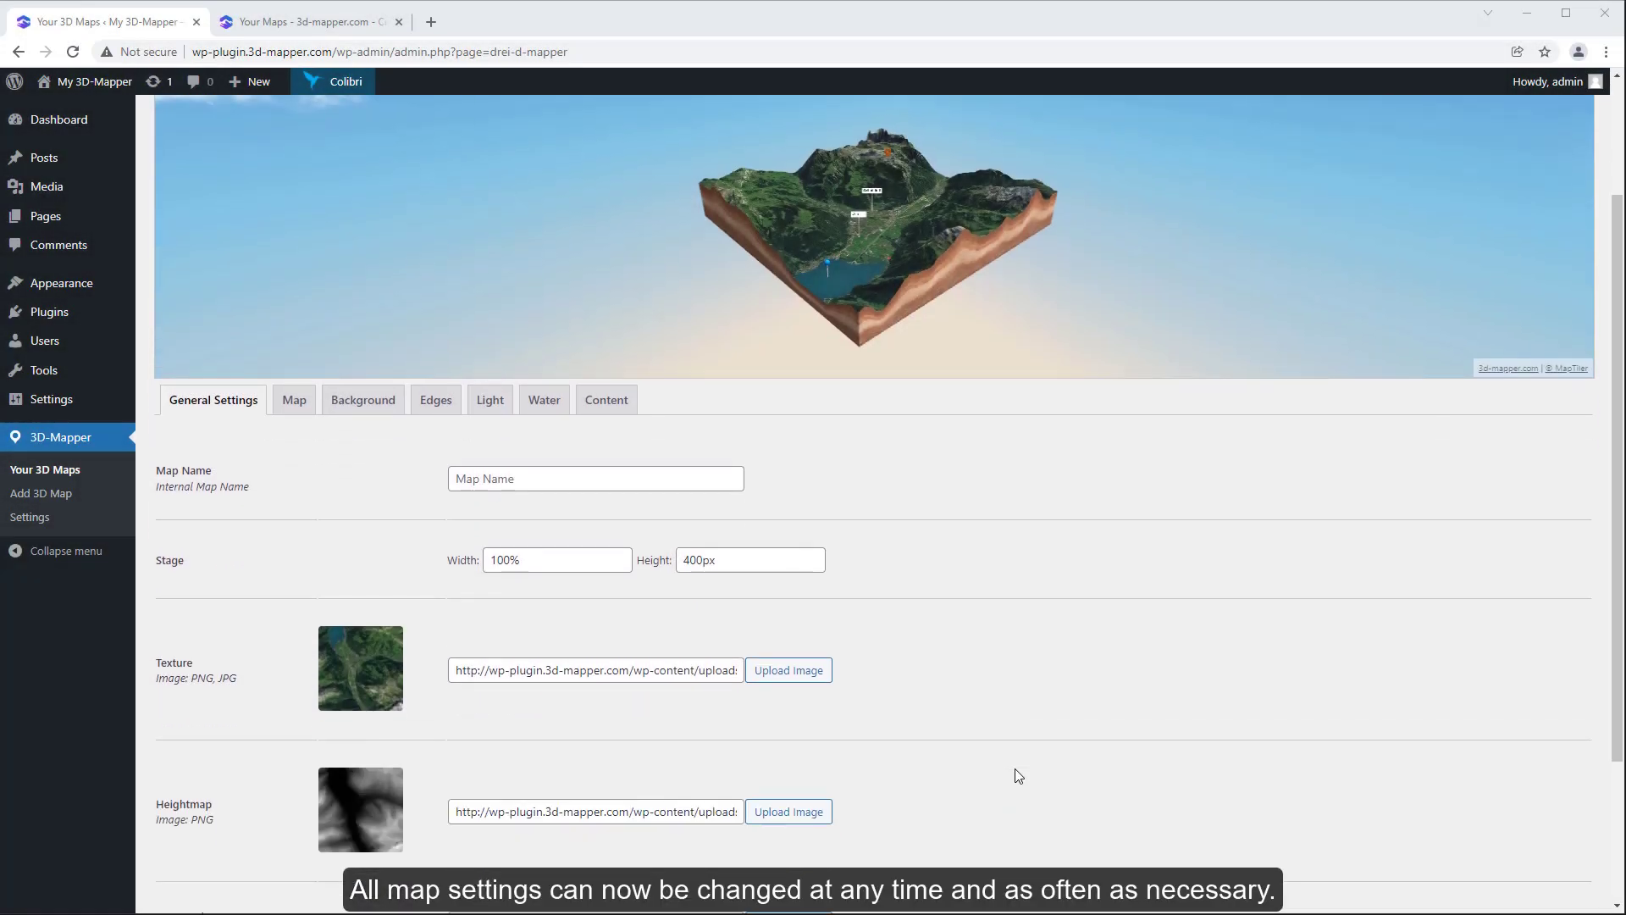
{"action": "scroll", "coordinate": [1019, 766], "scroll_direction": "up", "scroll_amount": 2}
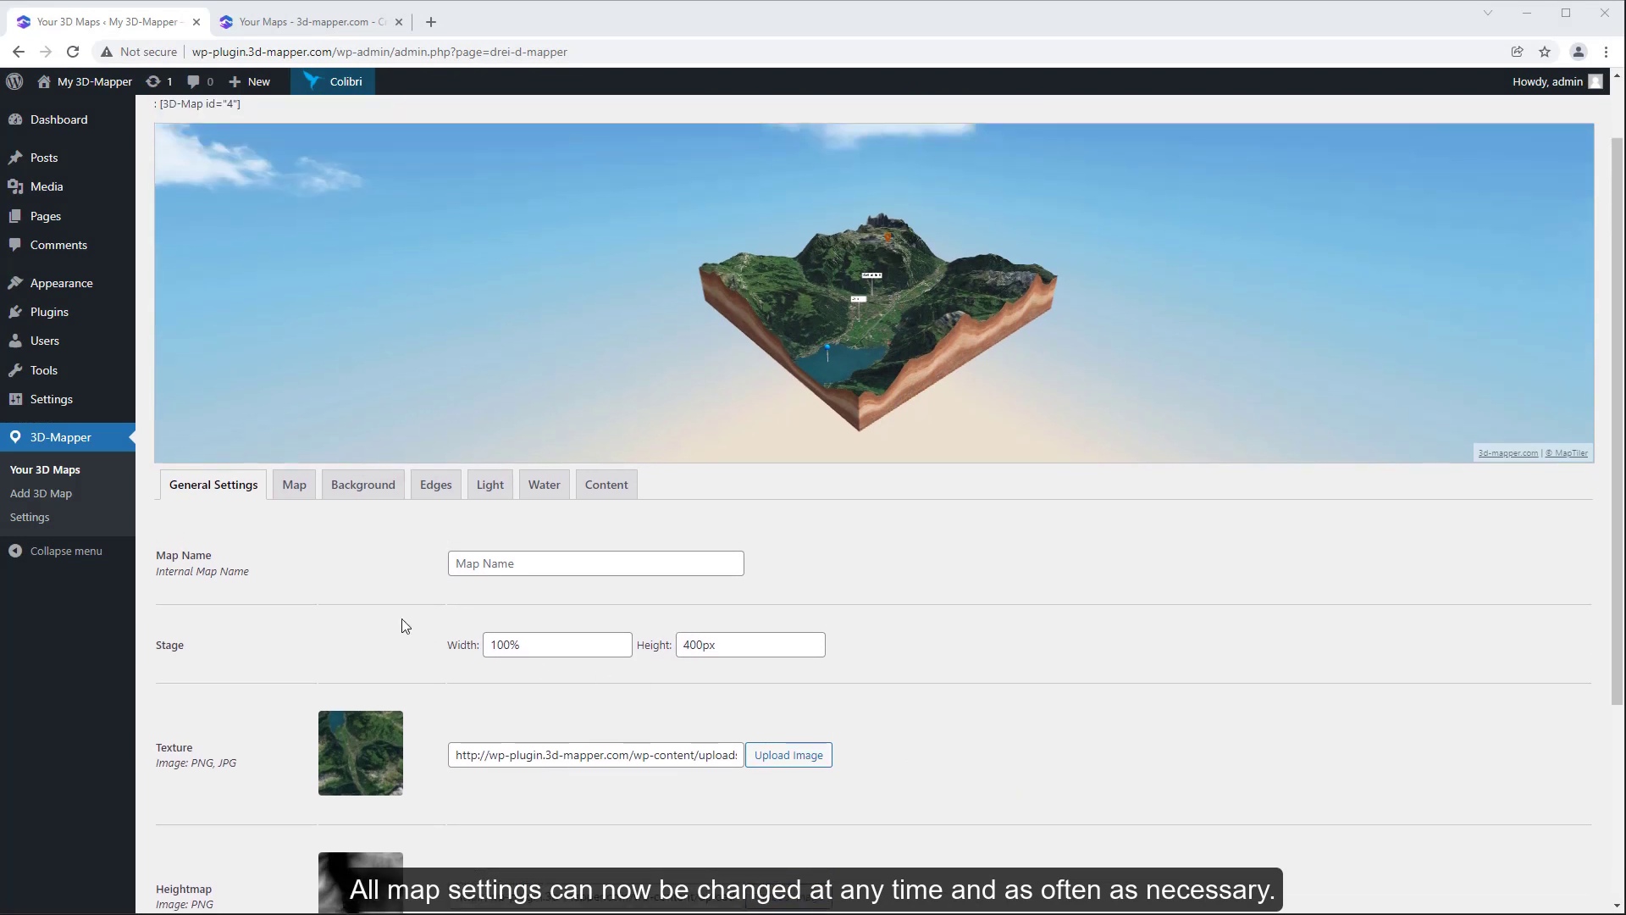
{"action": "left_click", "coordinate": [298, 491]}
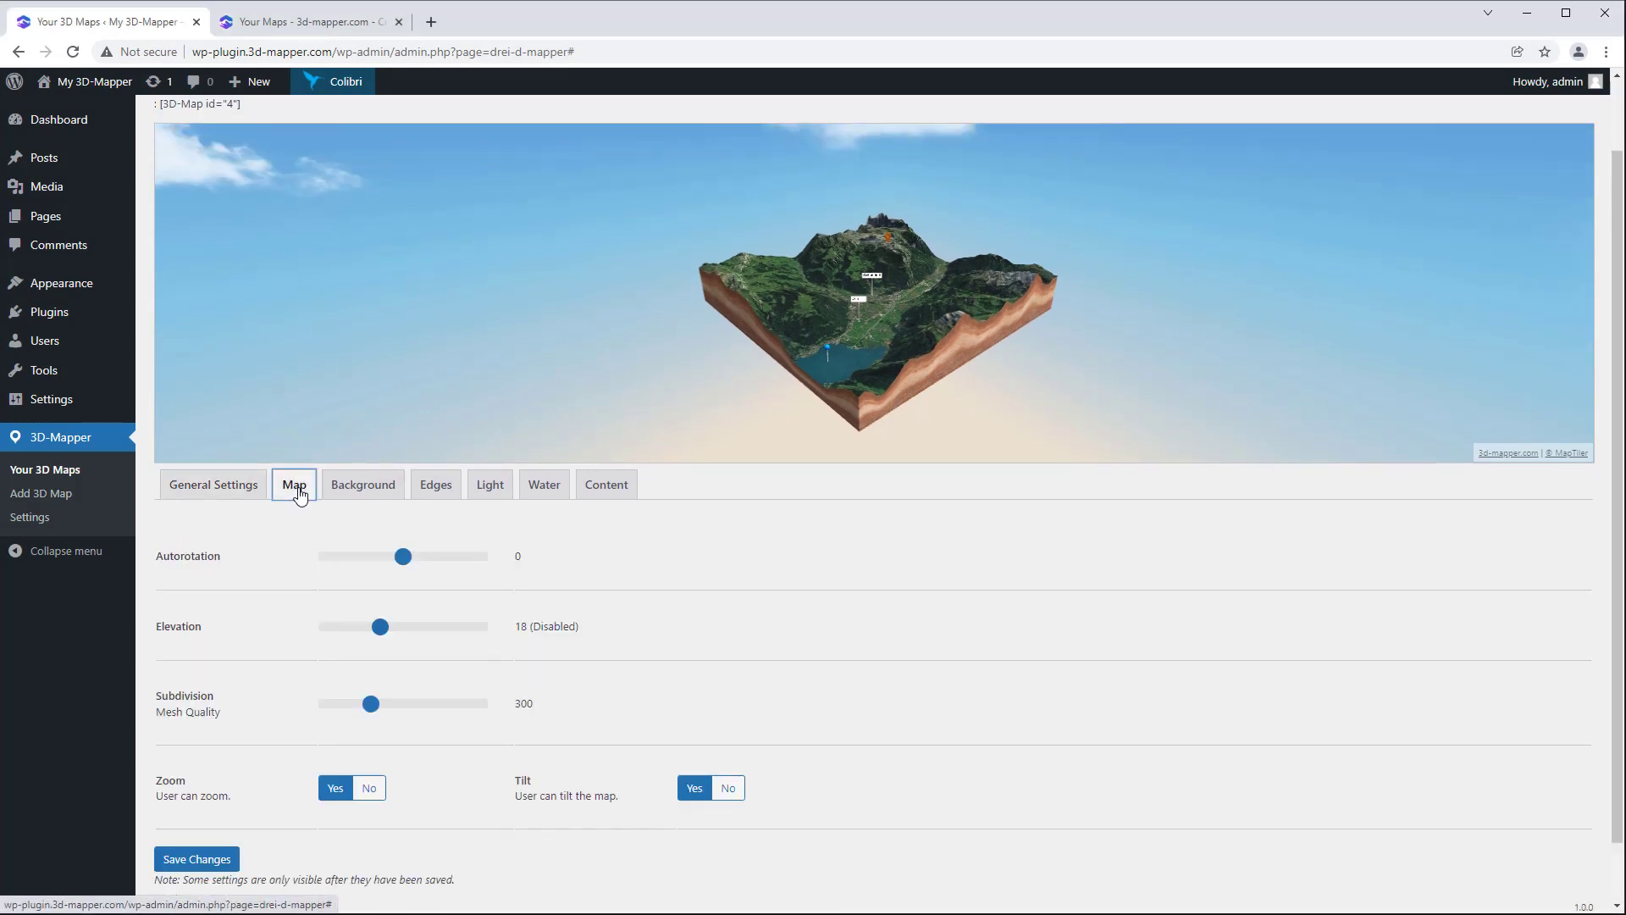
{"action": "left_click", "coordinate": [363, 489]}
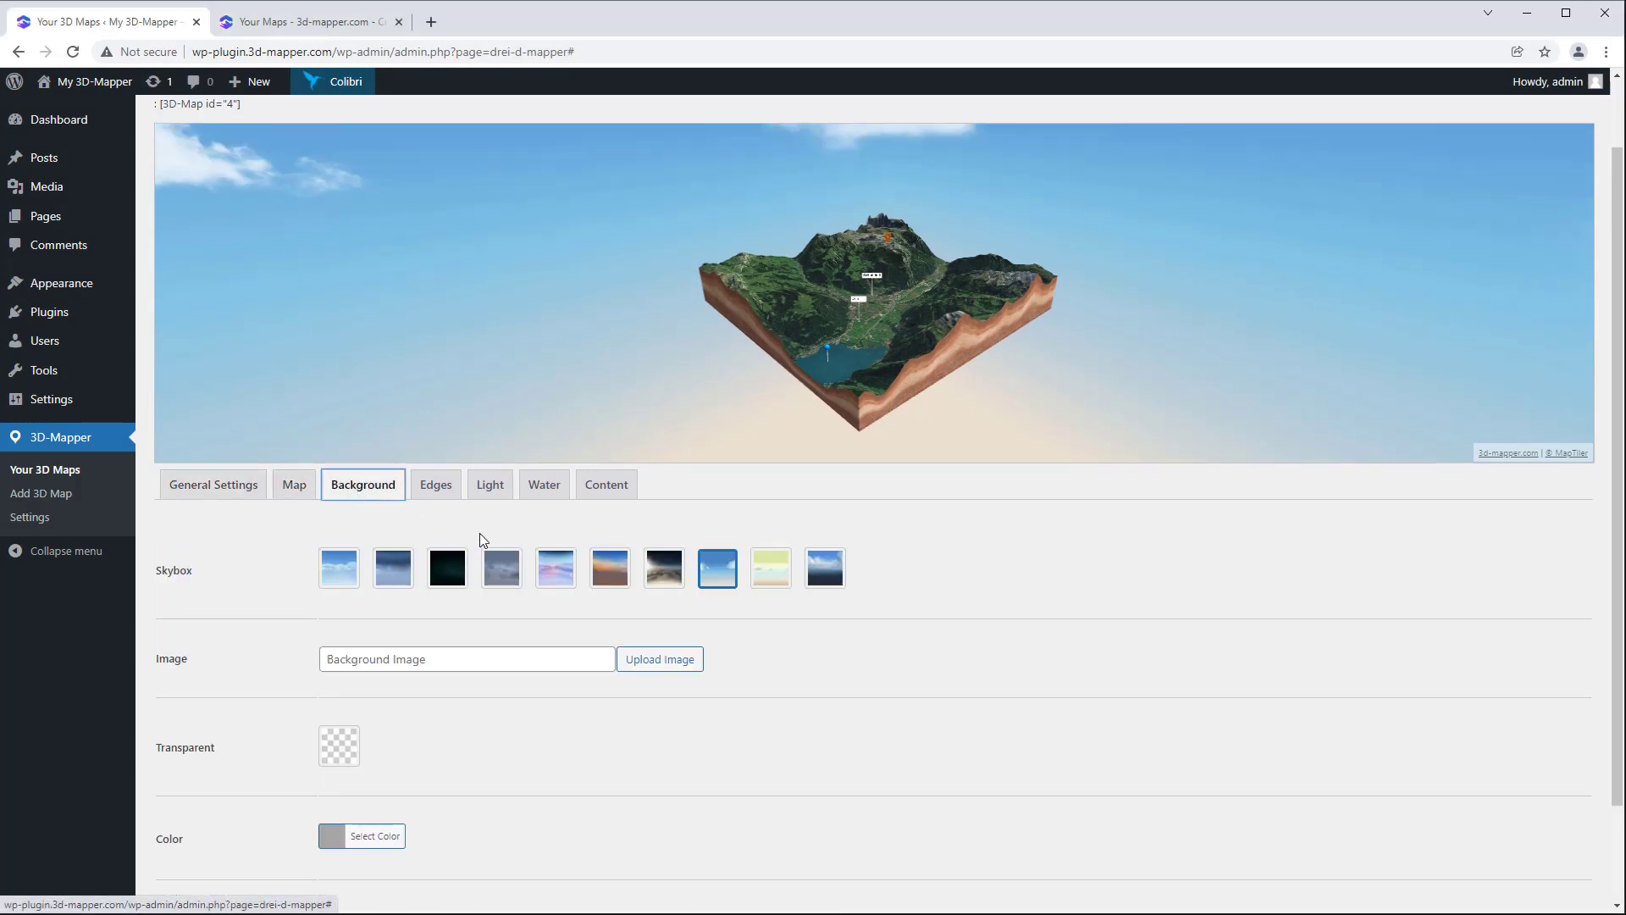
{"action": "left_click", "coordinate": [436, 486]}
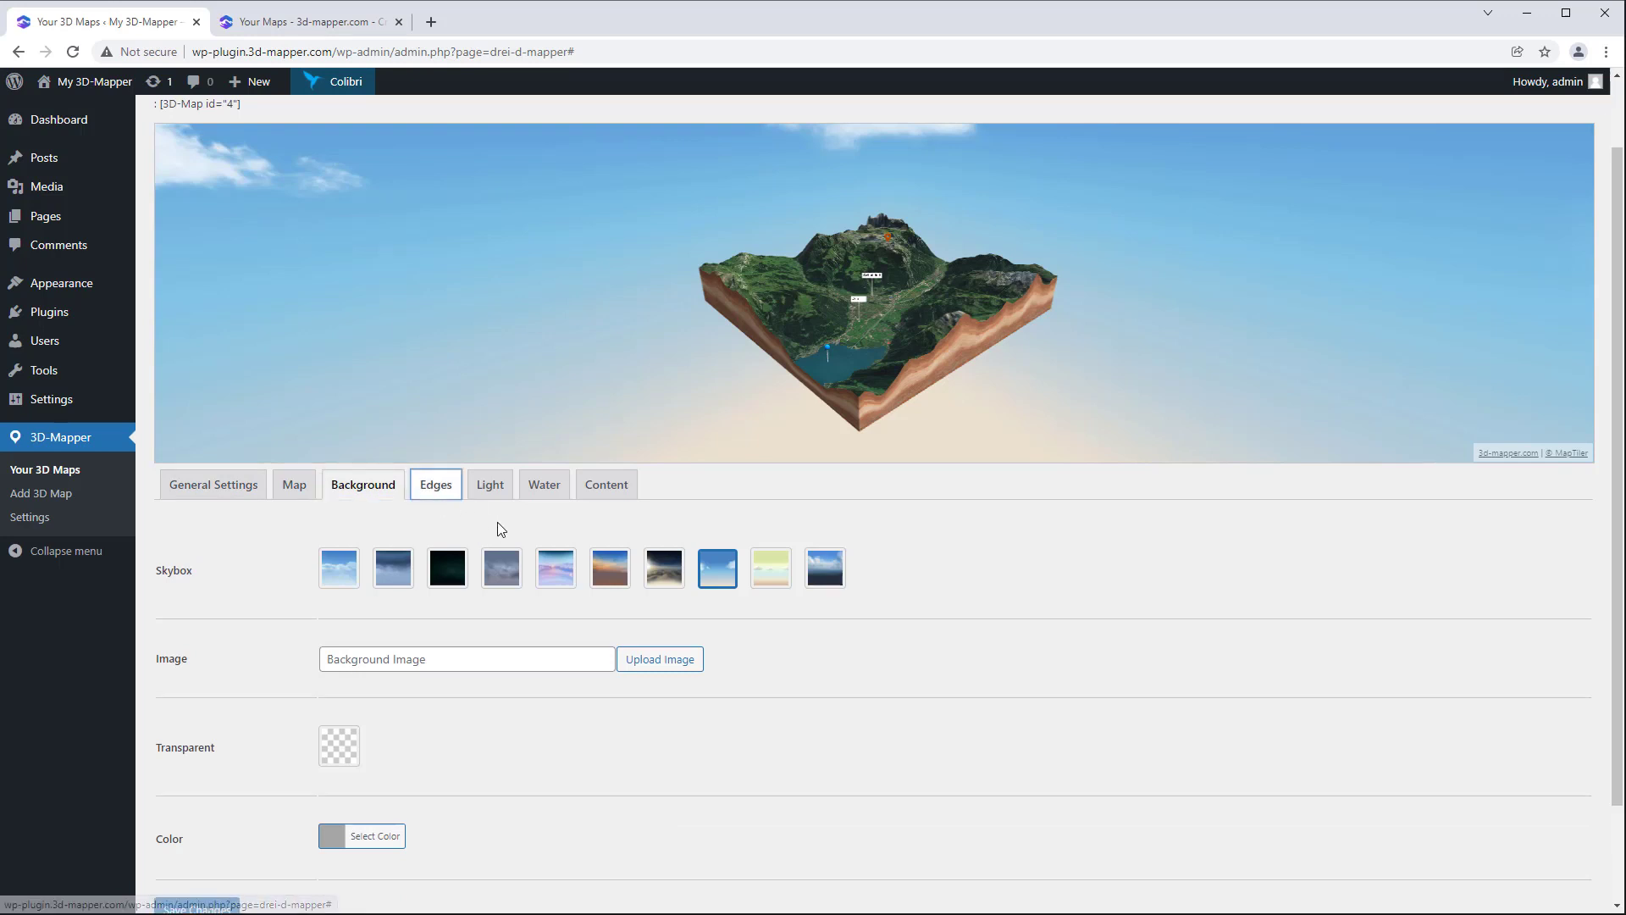
{"action": "left_click", "coordinate": [488, 487]}
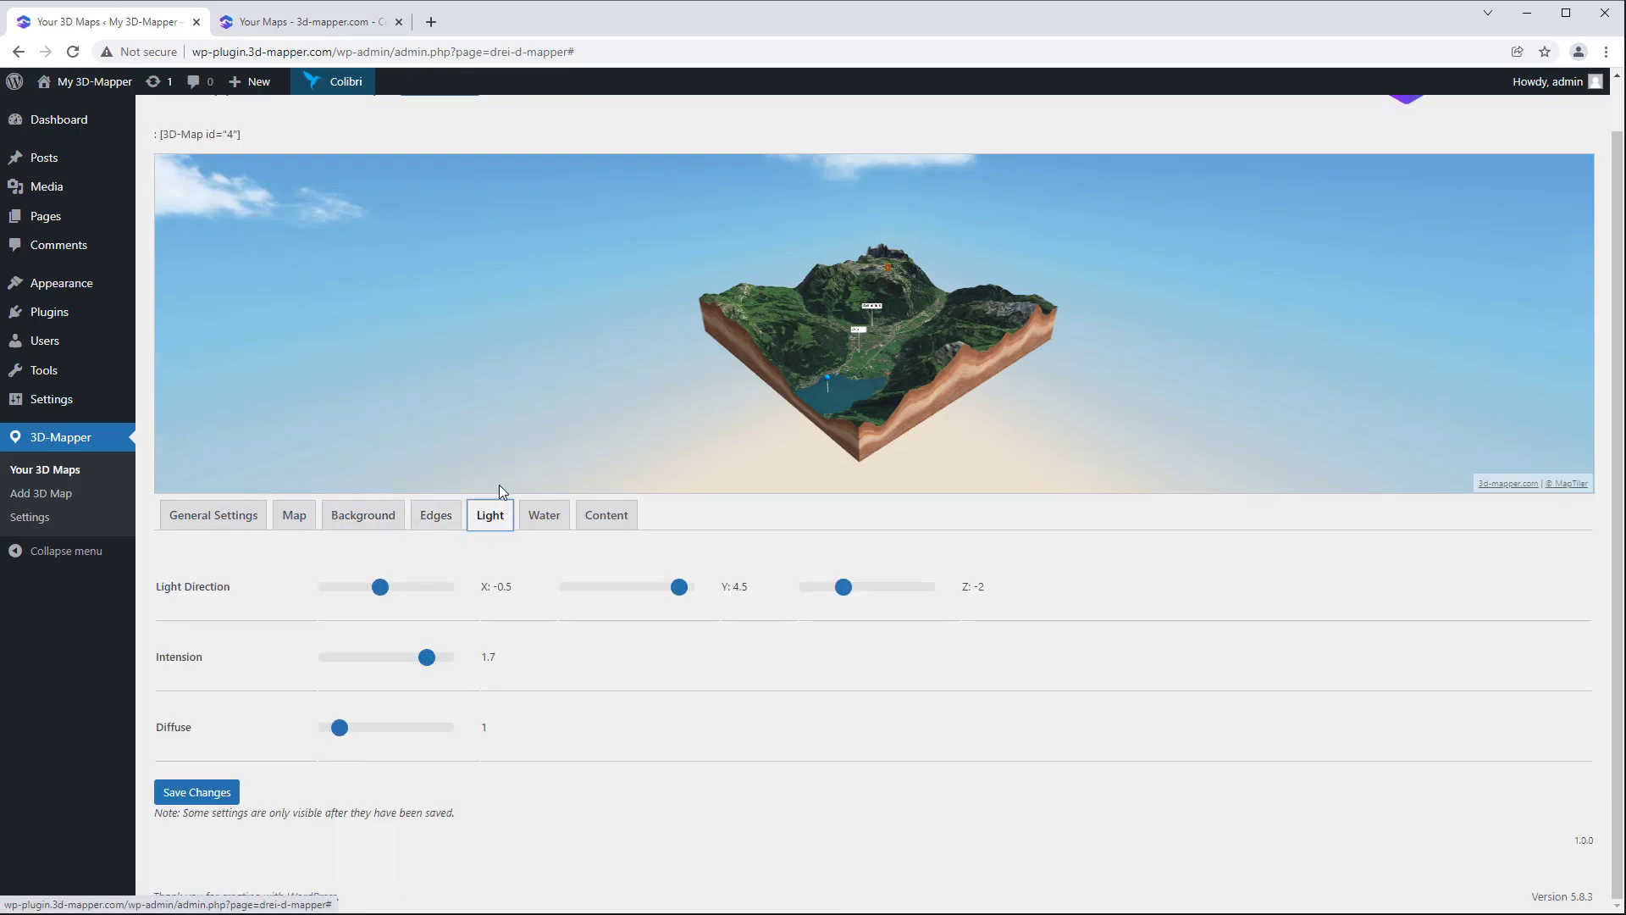
{"action": "left_click", "coordinate": [538, 524]}
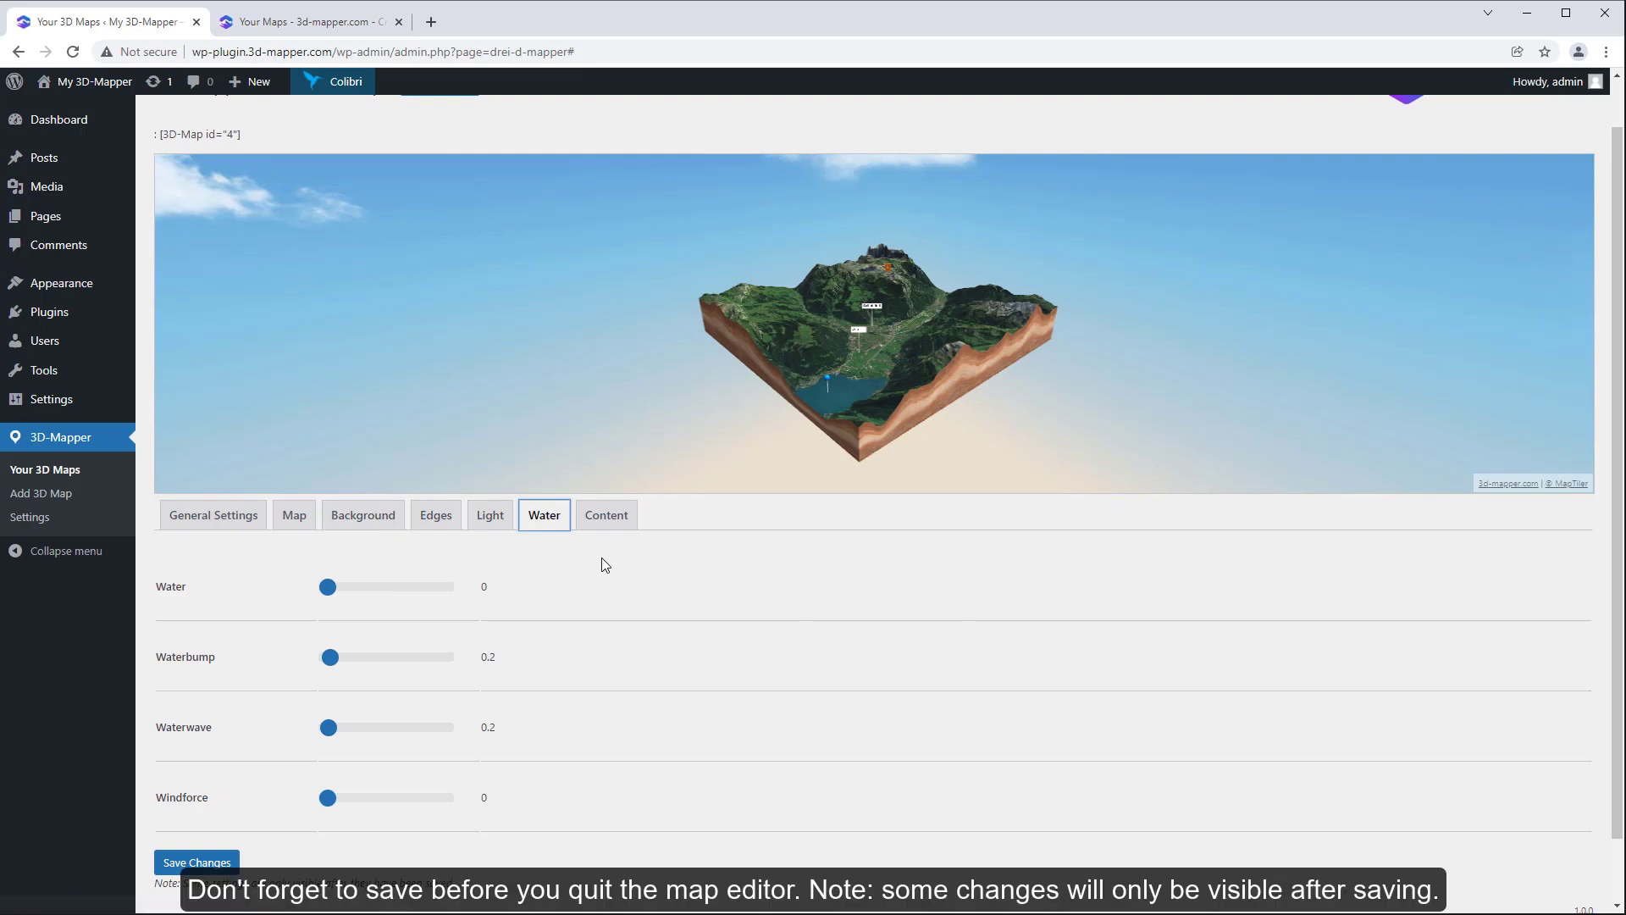
{"action": "left_click", "coordinate": [603, 520]}
{"action": "left_click", "coordinate": [254, 523]}
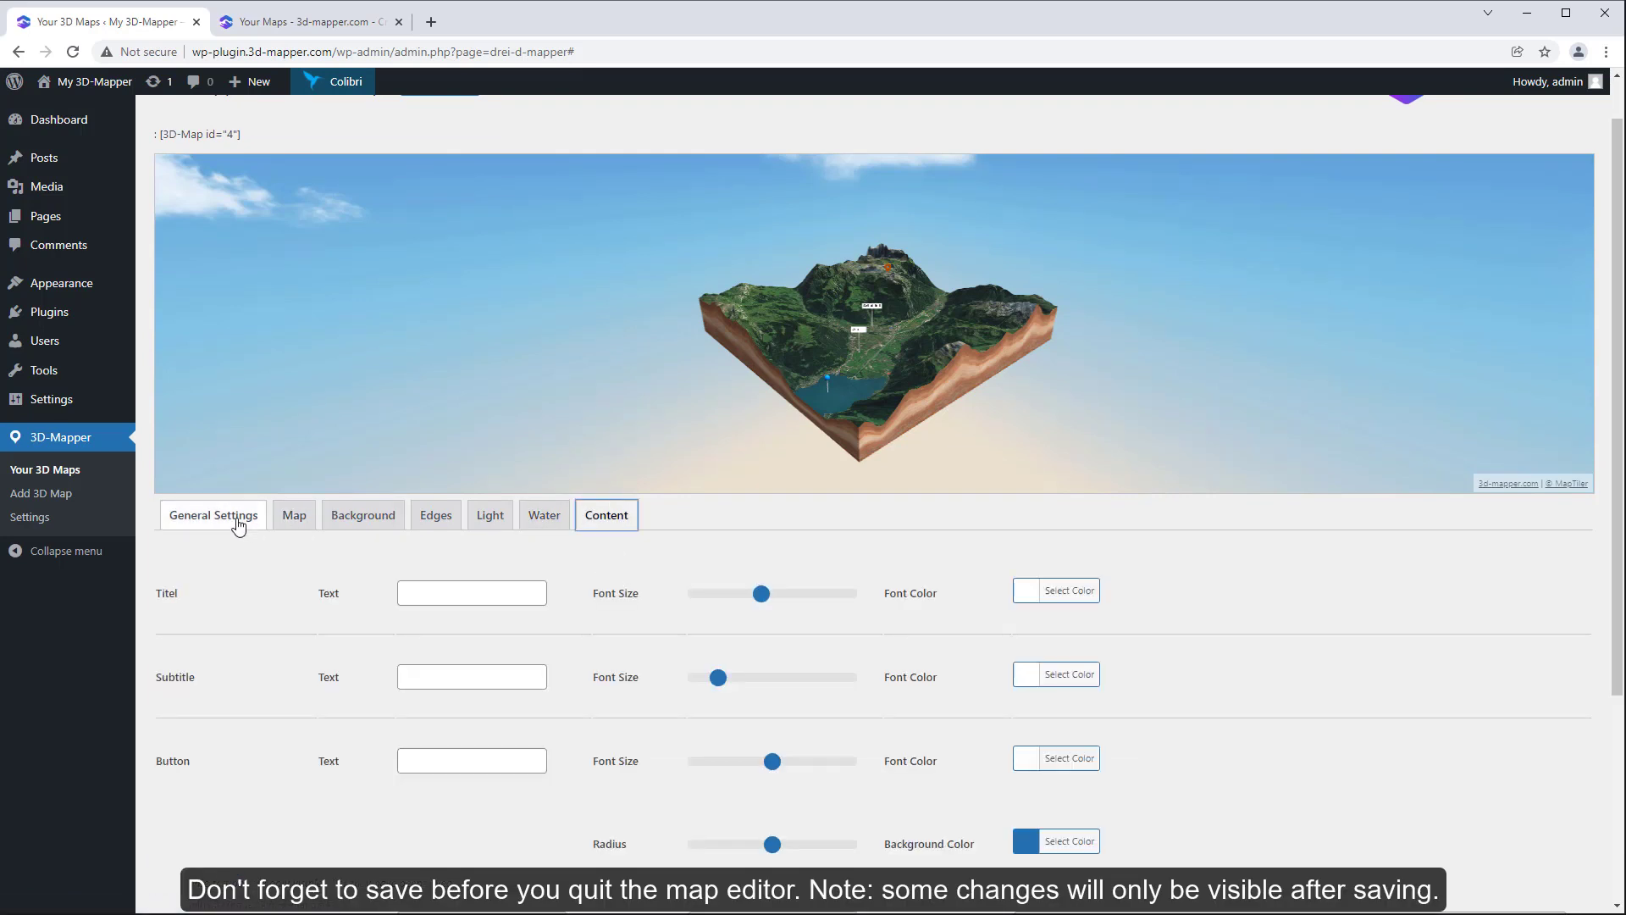
- Name the map Schattdorf and save the changes
{"action": "left_click", "coordinate": [525, 594]}
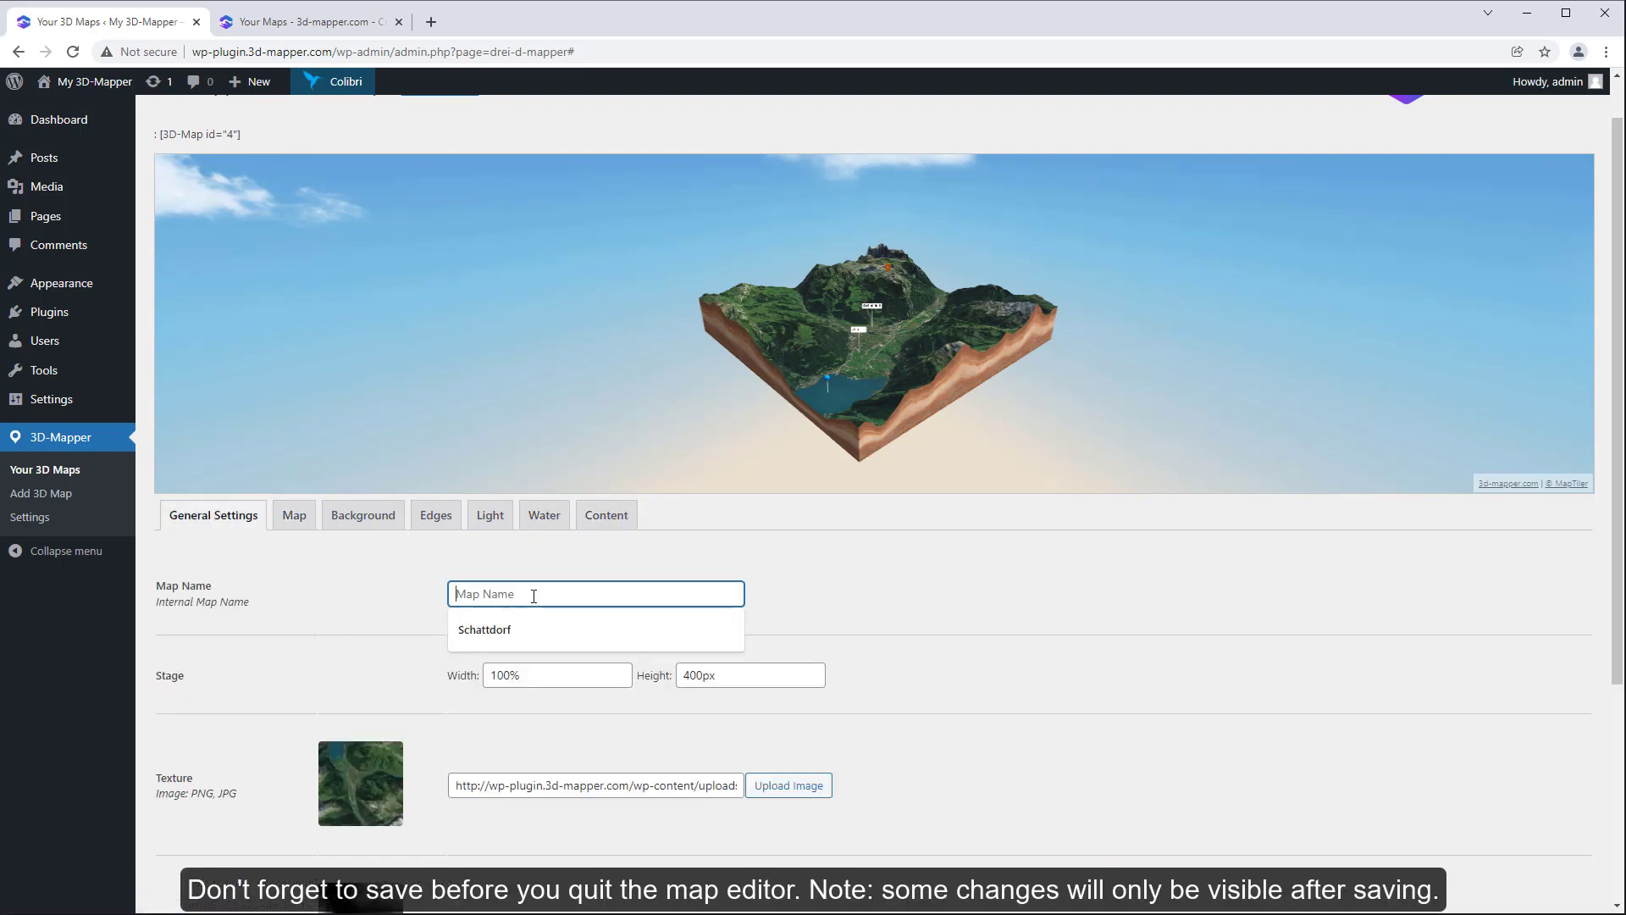
{"action": "left_click", "coordinate": [529, 625]}
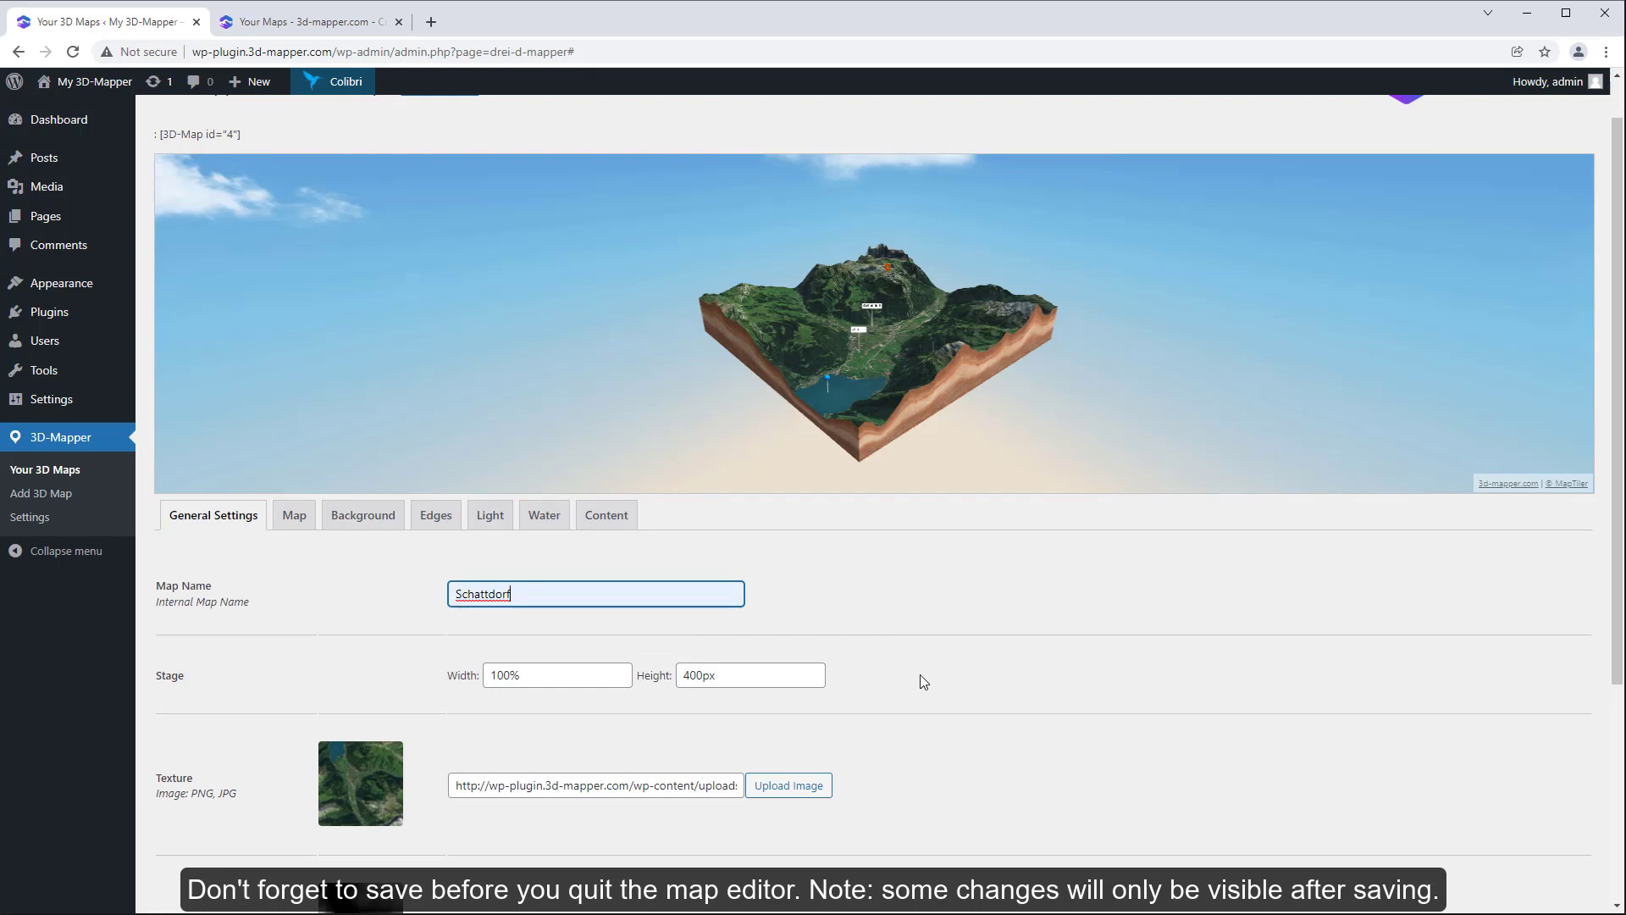
{"action": "scroll", "coordinate": [920, 681], "scroll_direction": "down", "scroll_amount": 4}
{"action": "left_click", "coordinate": [196, 792]}
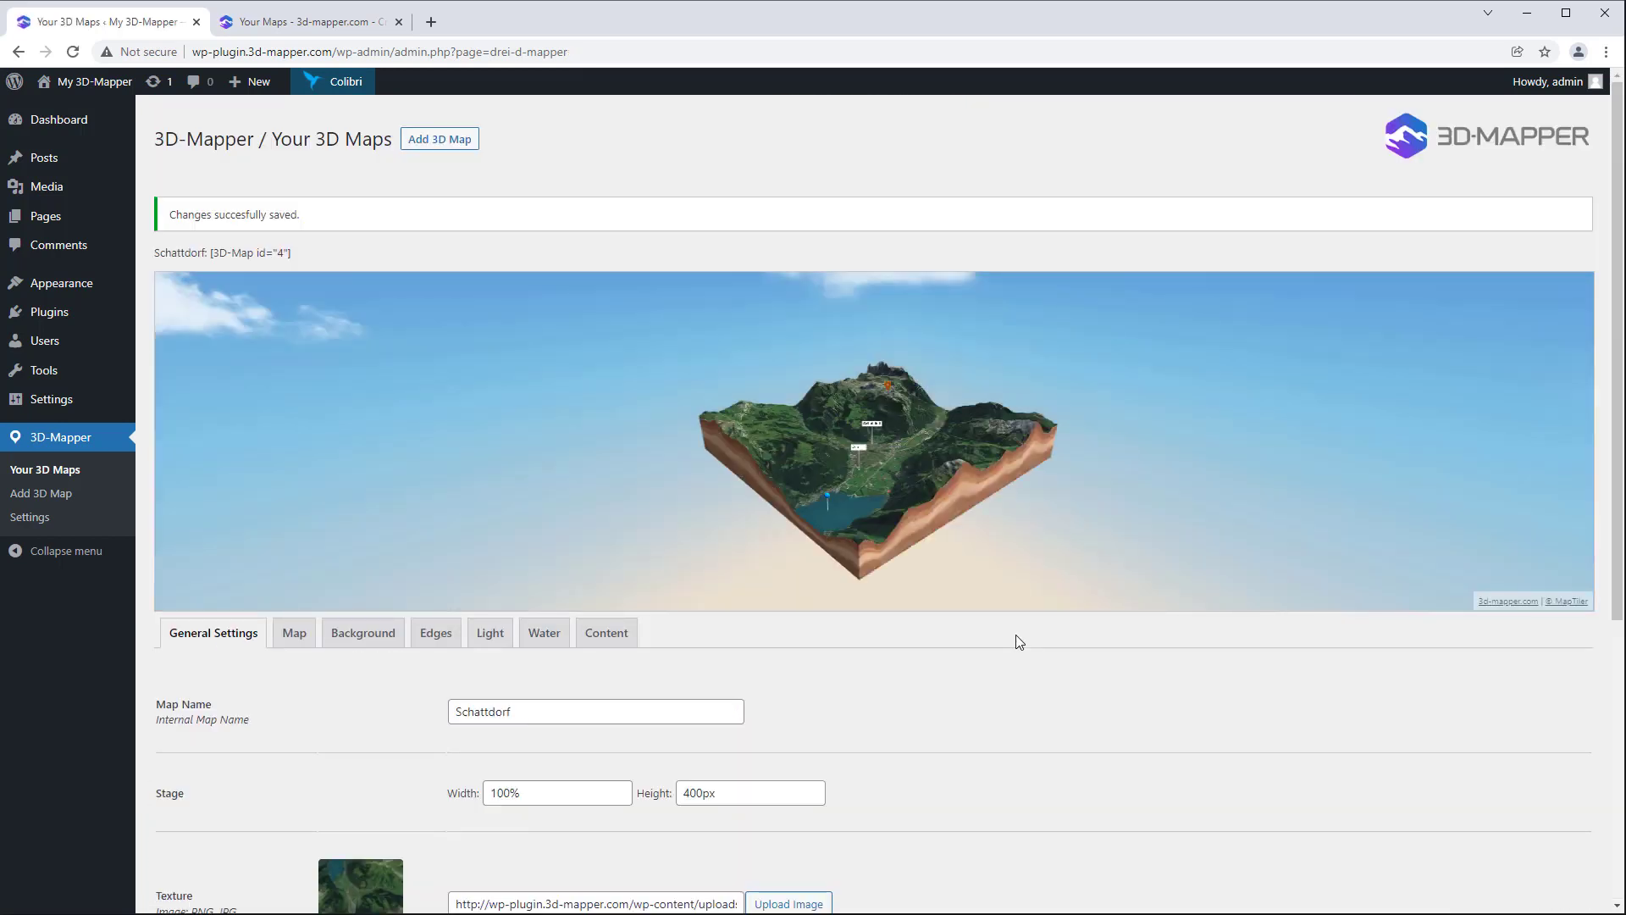
- Save a new draft post titled 'My first 3D Map', then open the 3D Maps list
{"action": "left_click", "coordinate": [35, 159]}
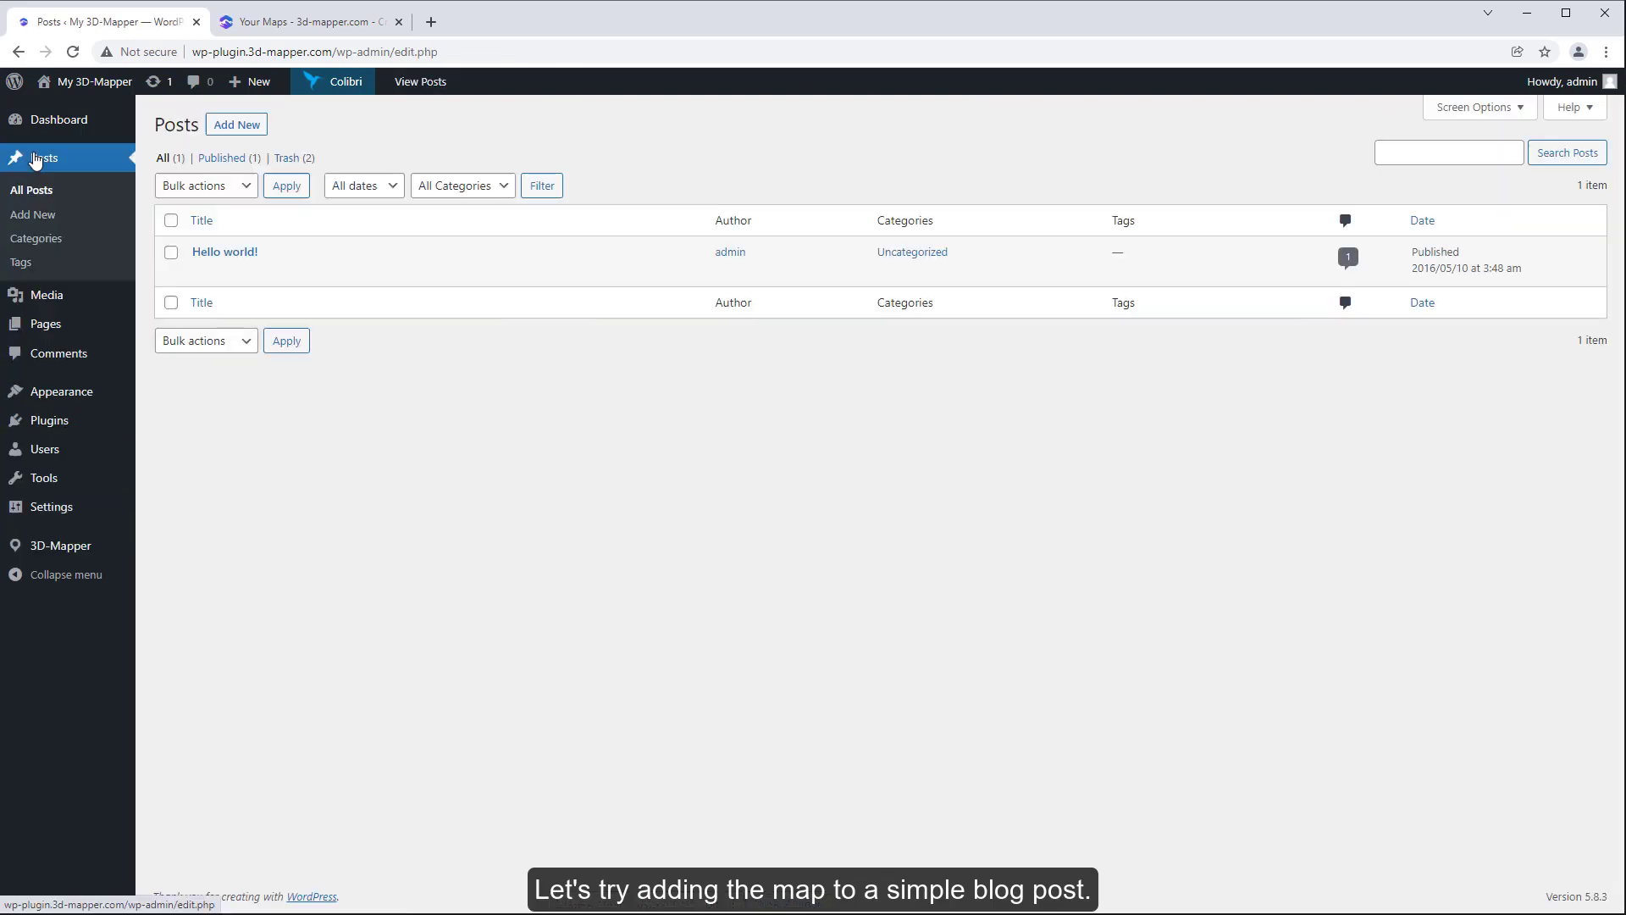
{"action": "left_click", "coordinate": [241, 126]}
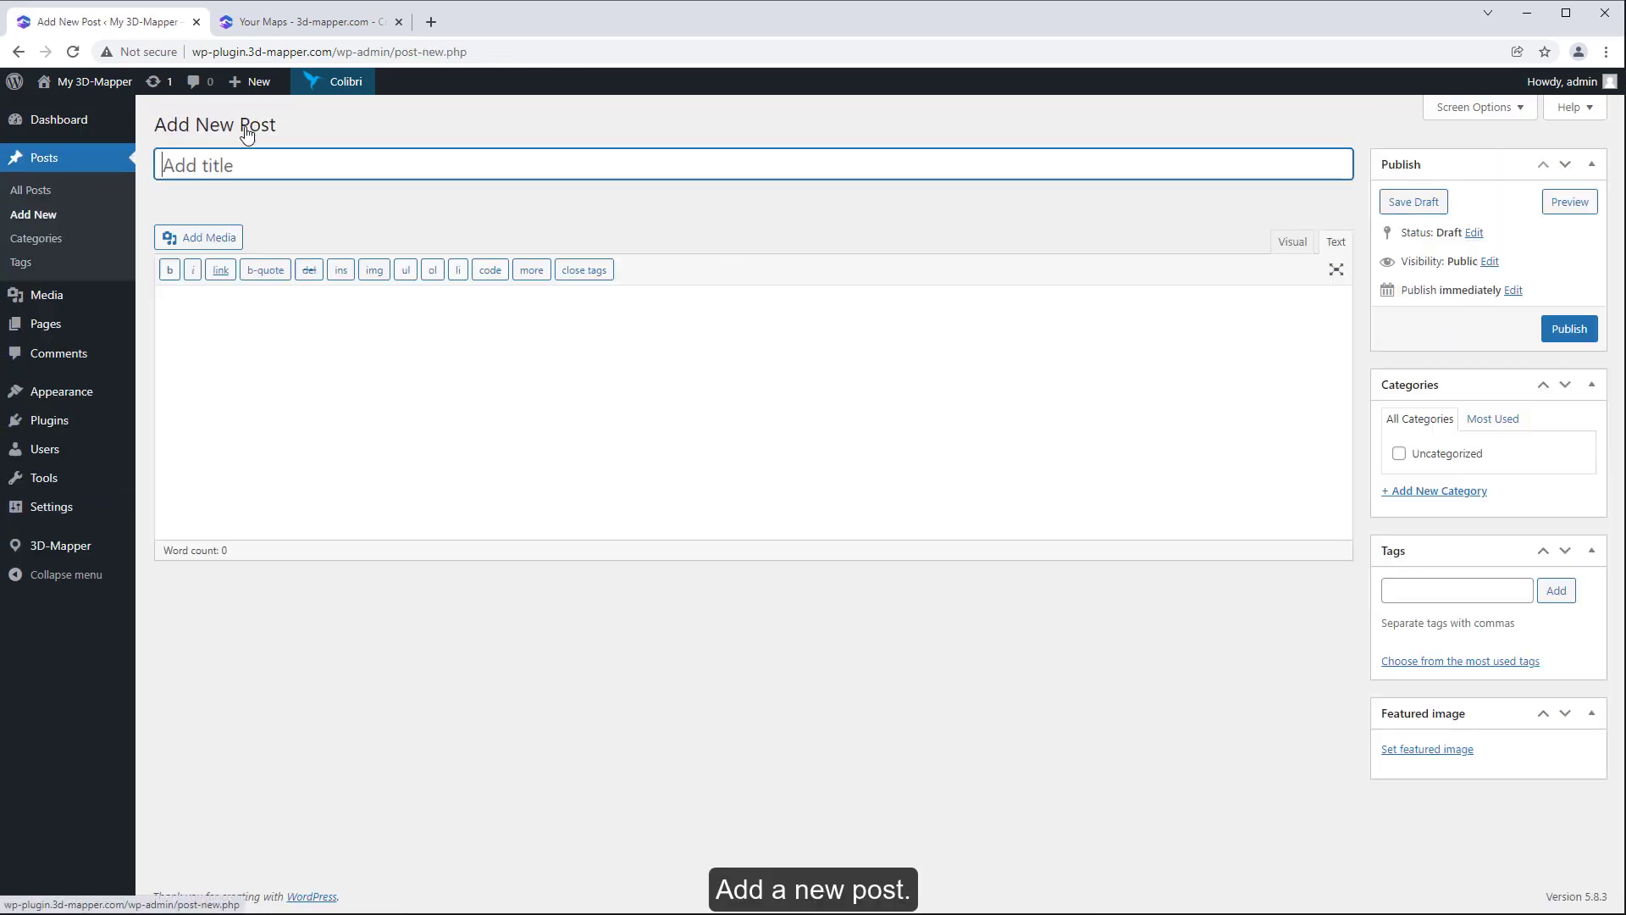
{"action": "type", "text": "My first 3D Map"}
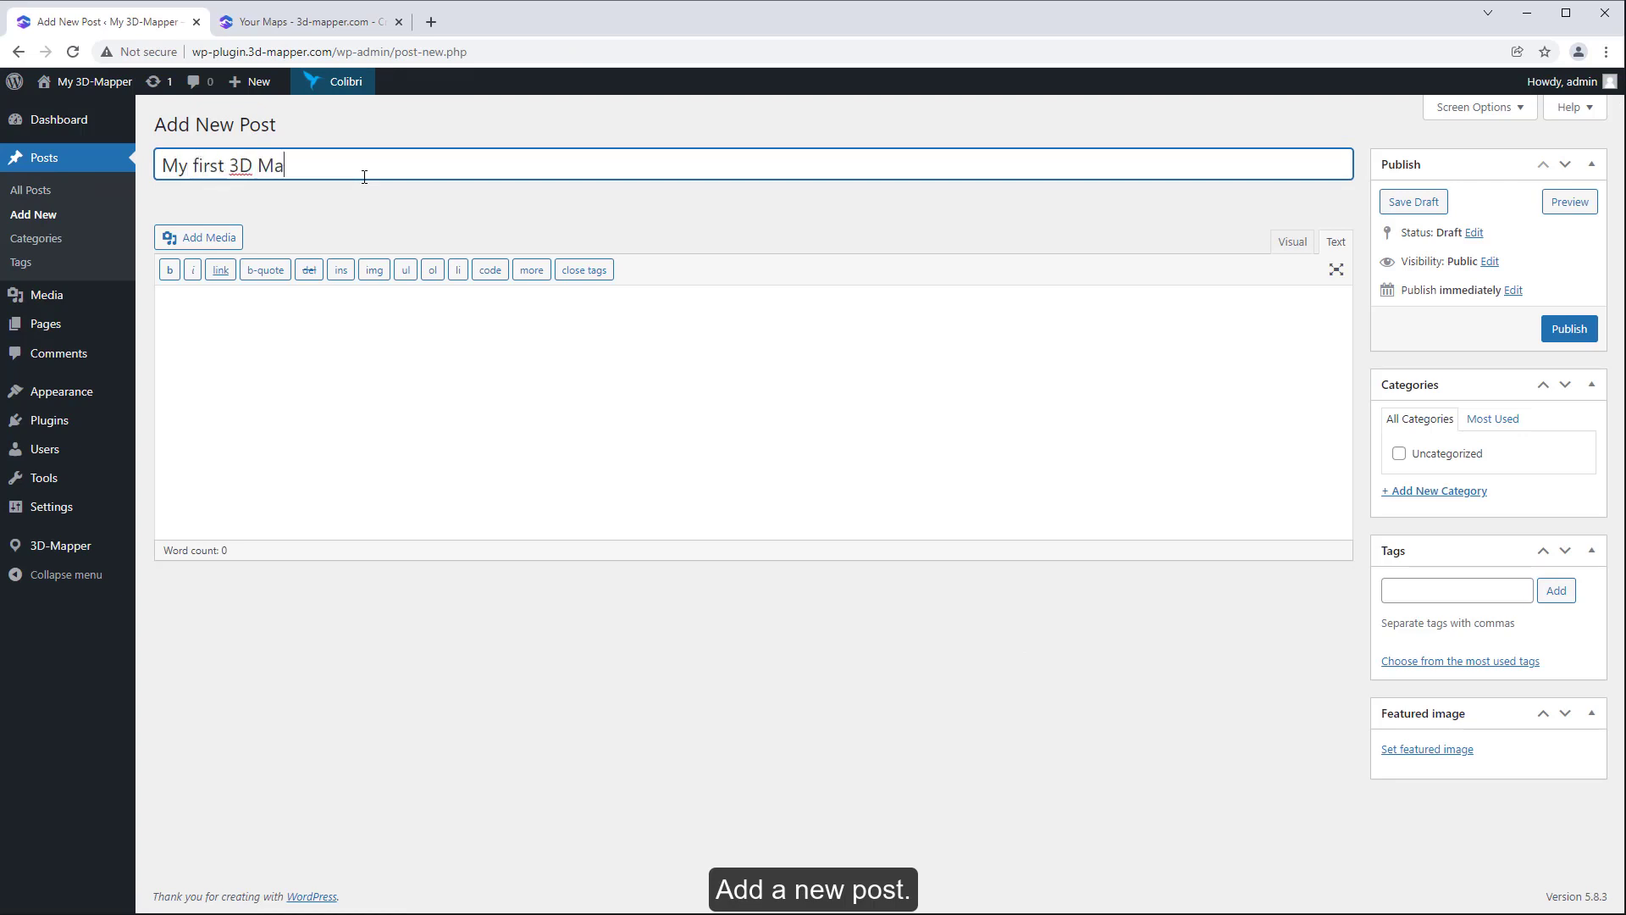
{"action": "left_click", "coordinate": [1426, 201]}
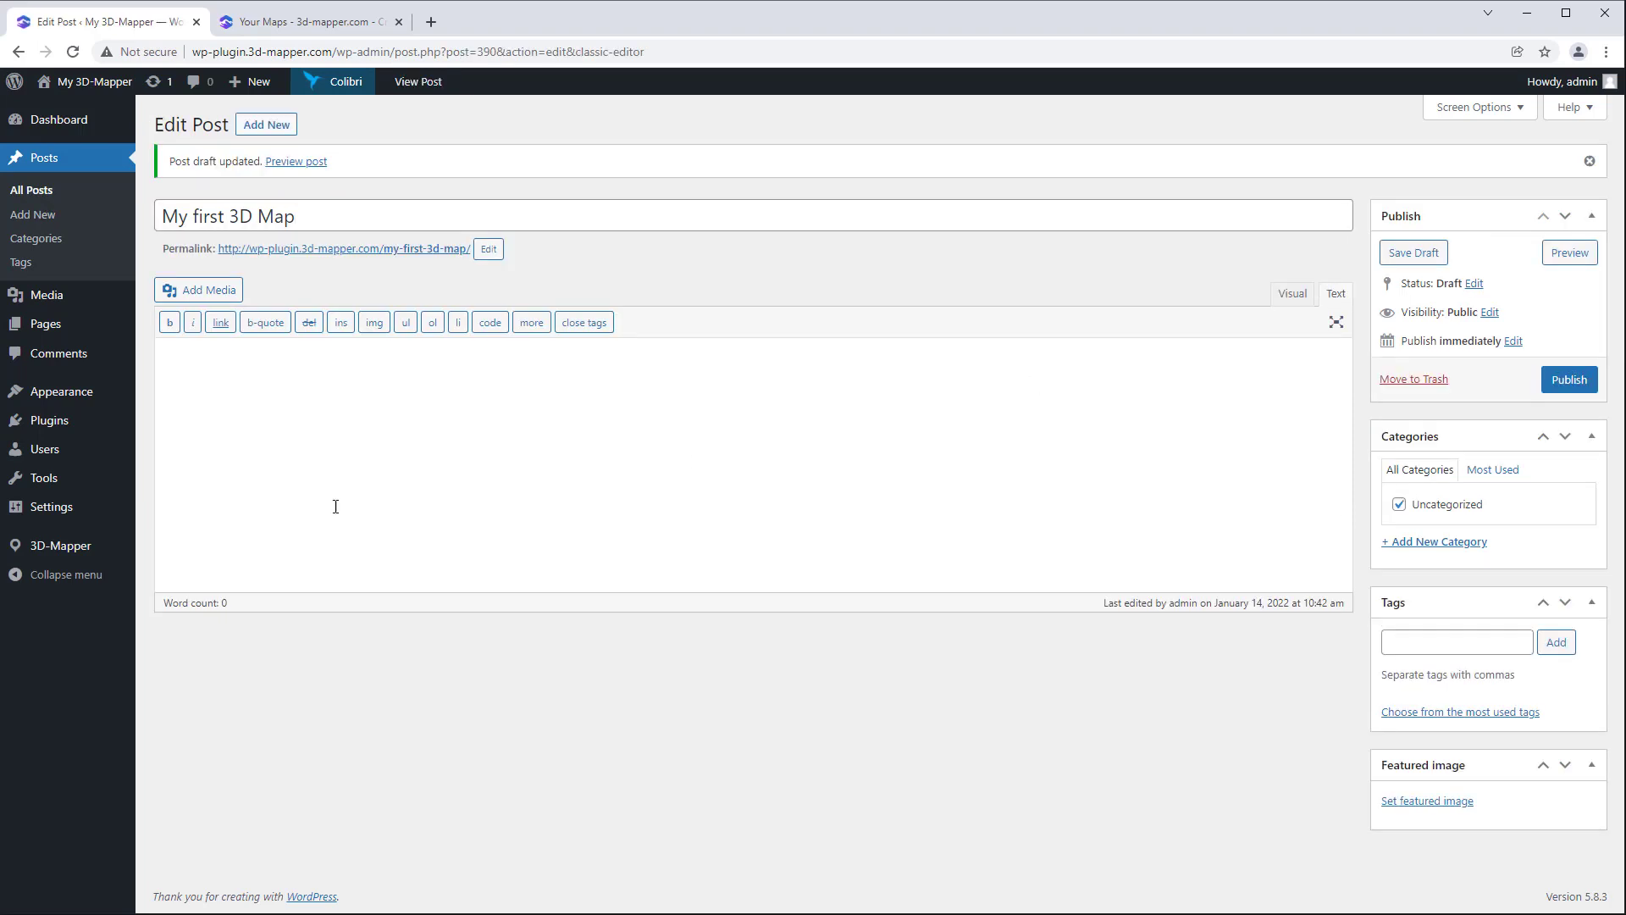
{"action": "left_click", "coordinate": [61, 546]}
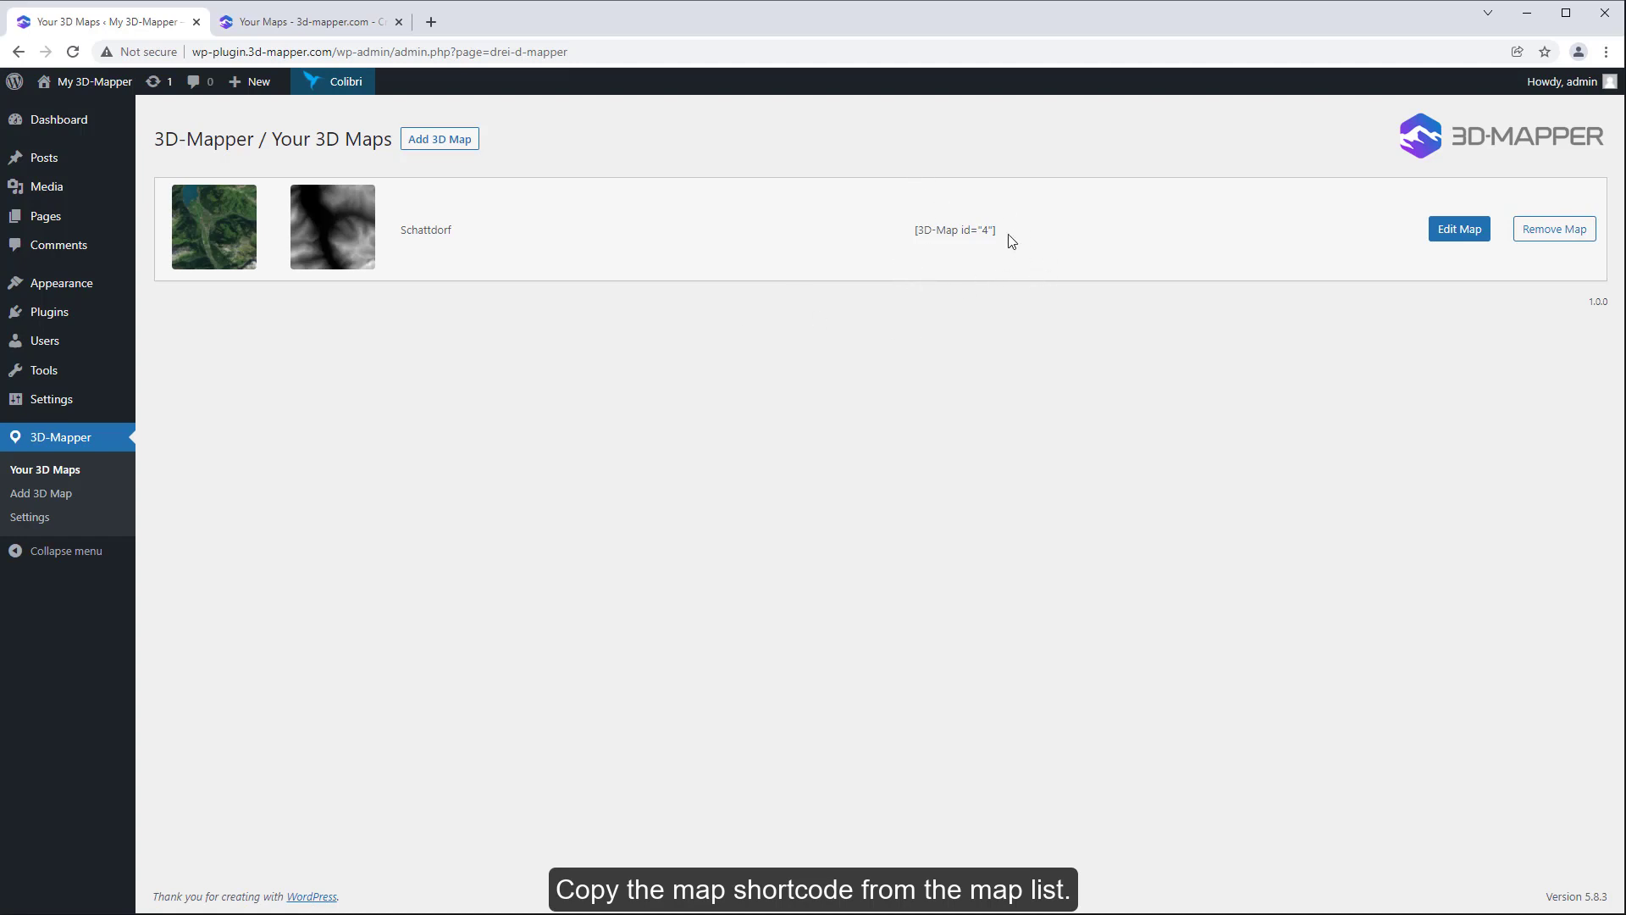
- Copy the [3D-Map id="4"] shortcode and paste it into the My first 3D Map post body
{"action": "left_click_drag", "start_coordinate": [1010, 241], "coordinate": [915, 244]}
{"action": "right_click", "coordinate": [957, 231]}
{"action": "left_click", "coordinate": [982, 243]}
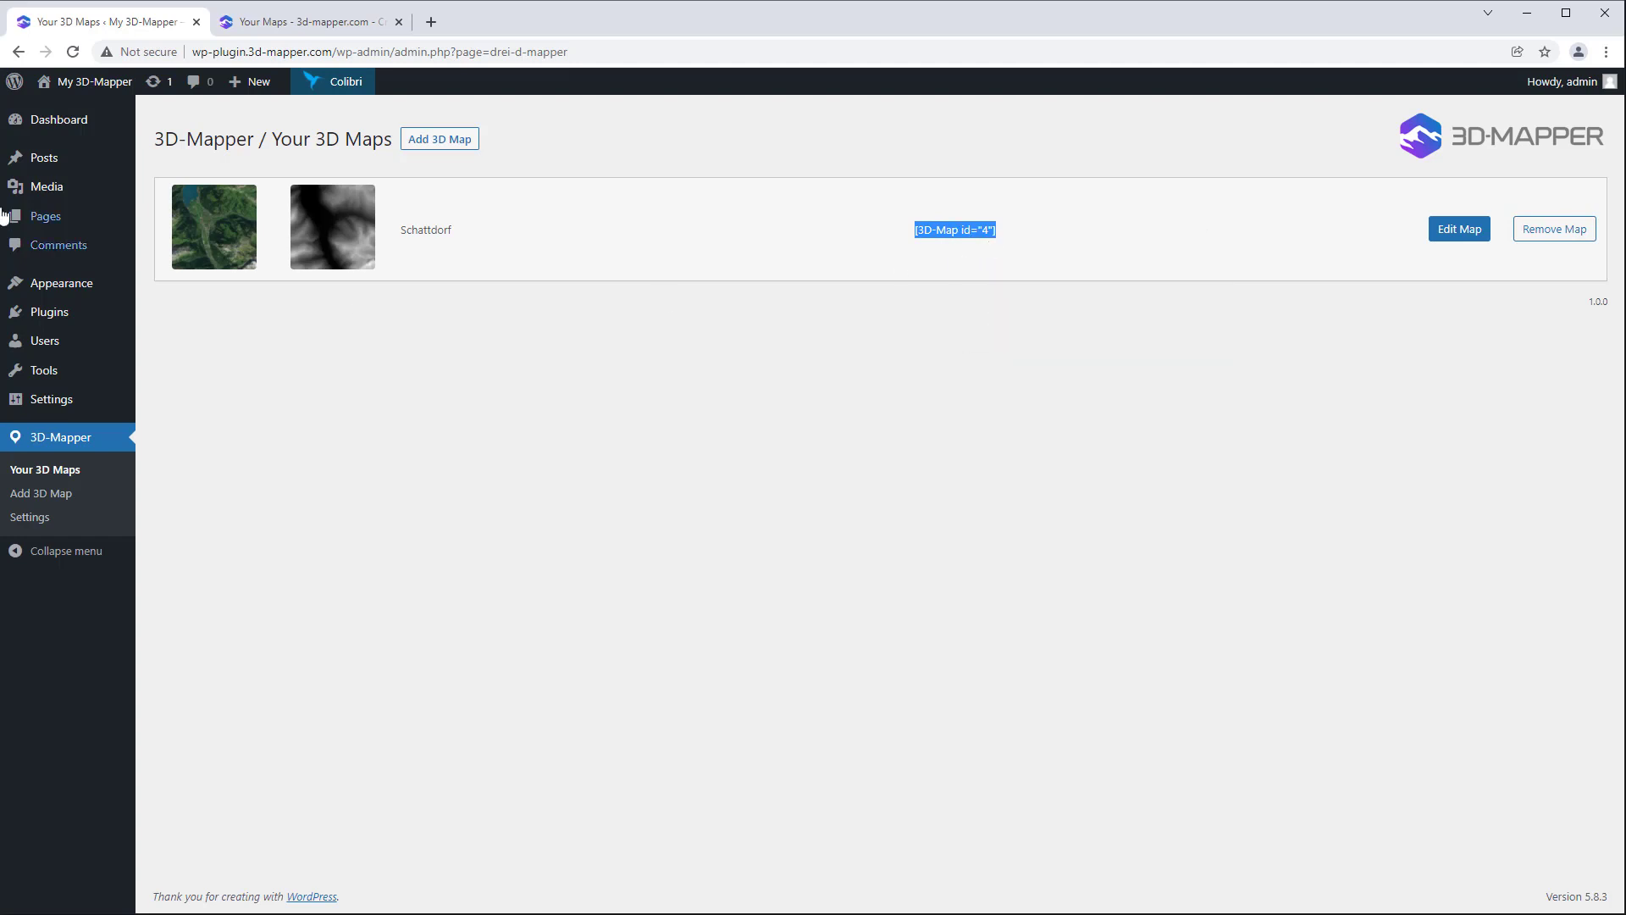
{"action": "left_click", "coordinate": [34, 161]}
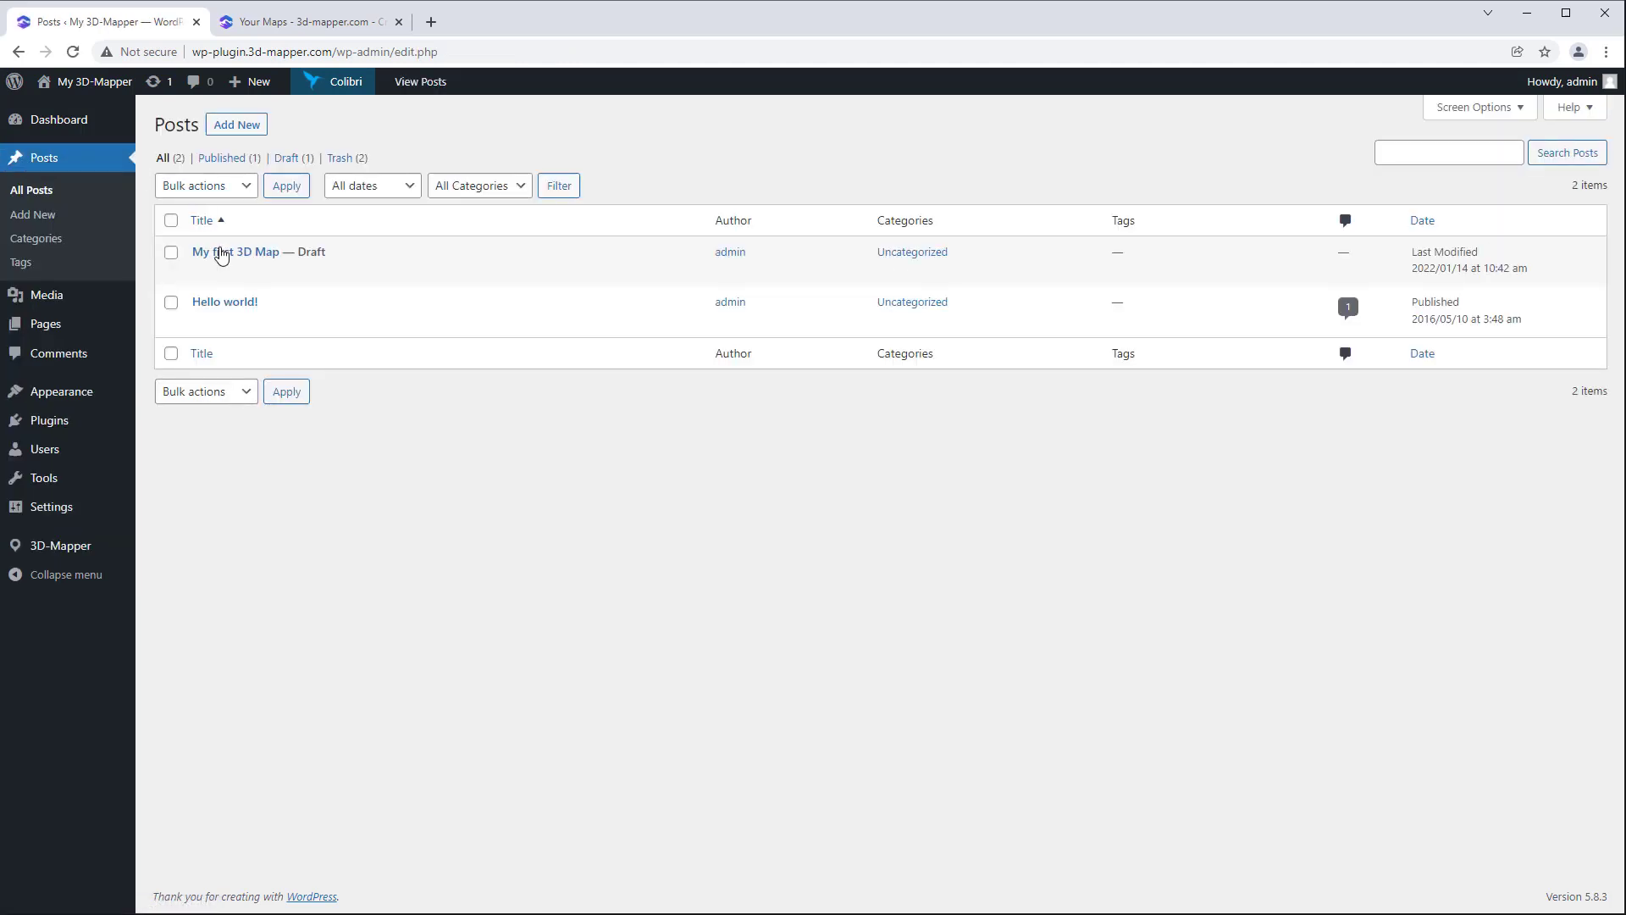
{"action": "left_click", "coordinate": [202, 273]}
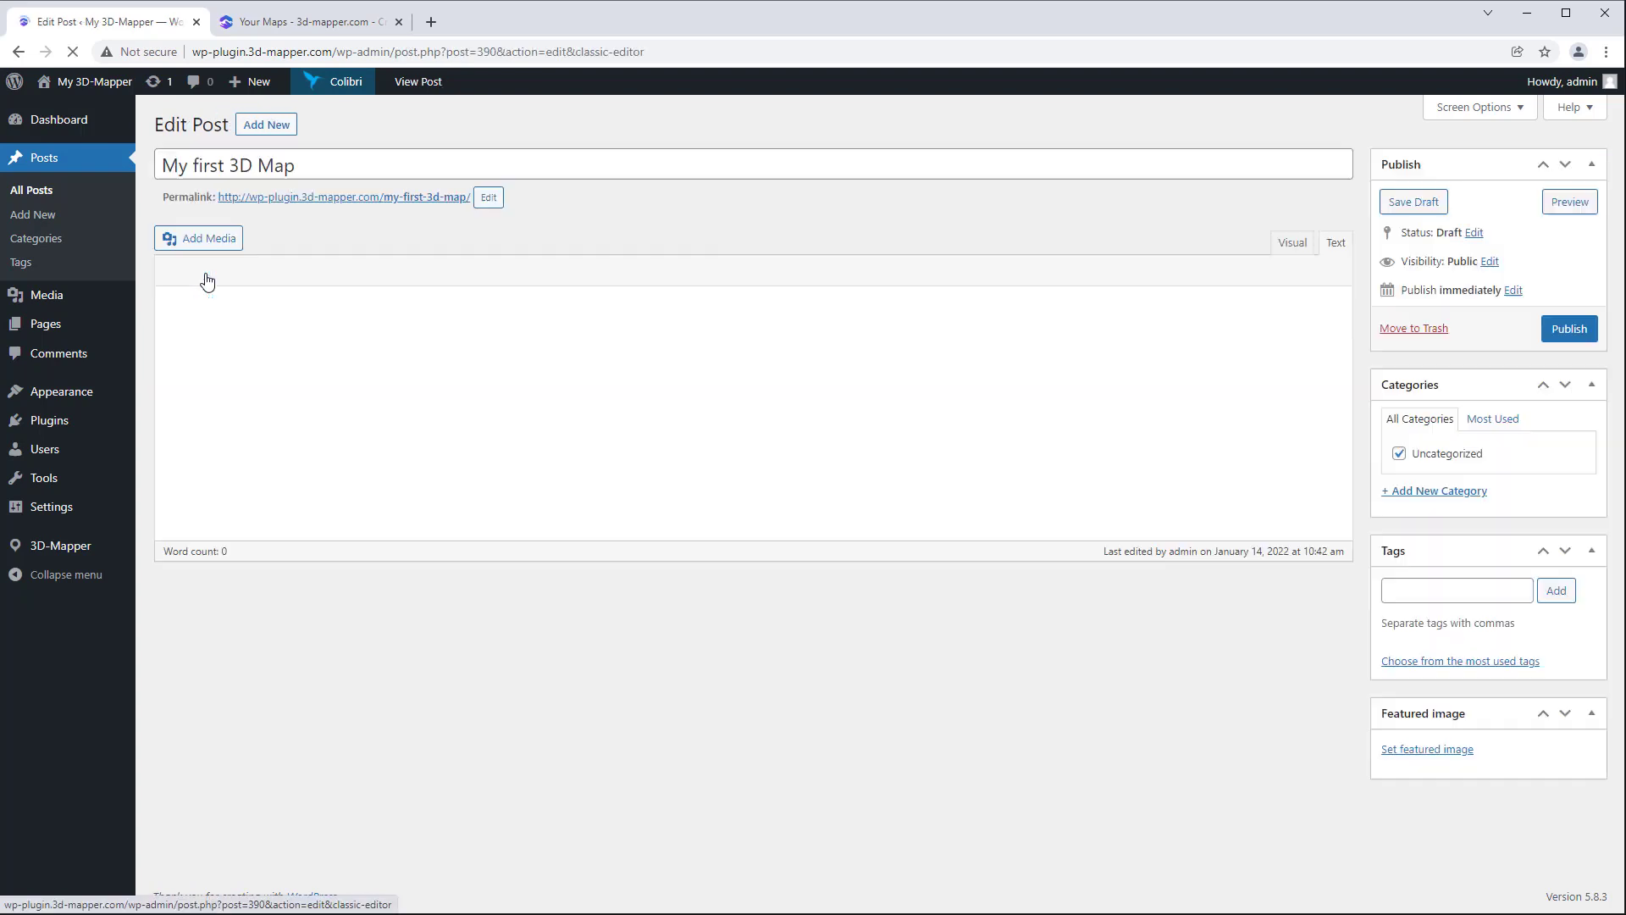
{"action": "right_click", "coordinate": [336, 316]}
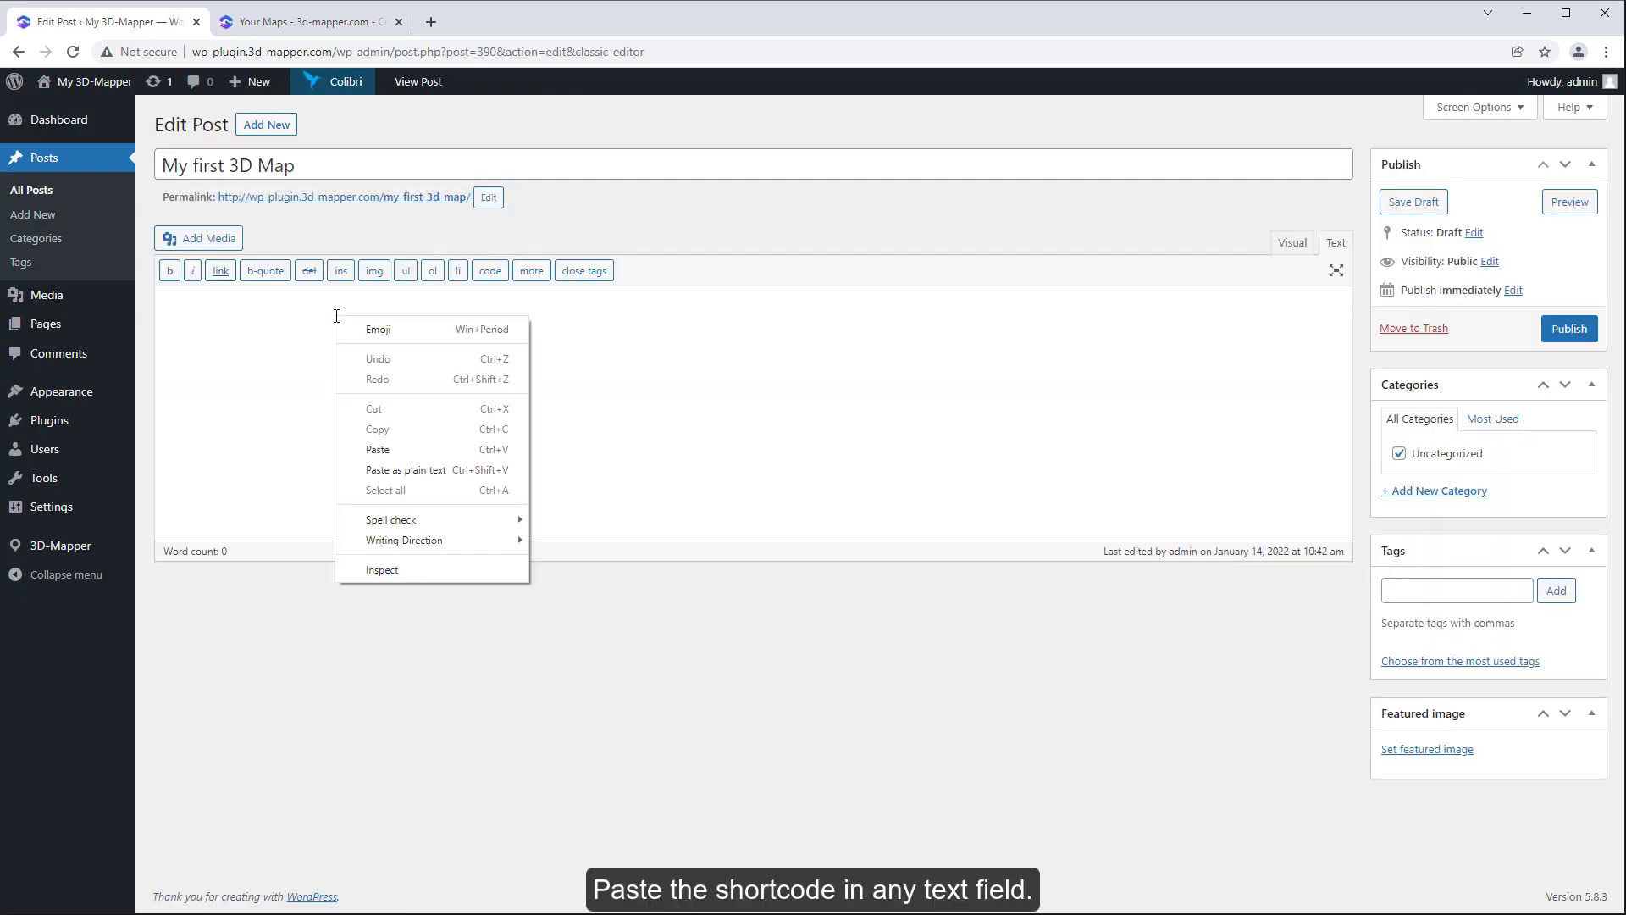
{"action": "left_click", "coordinate": [393, 453]}
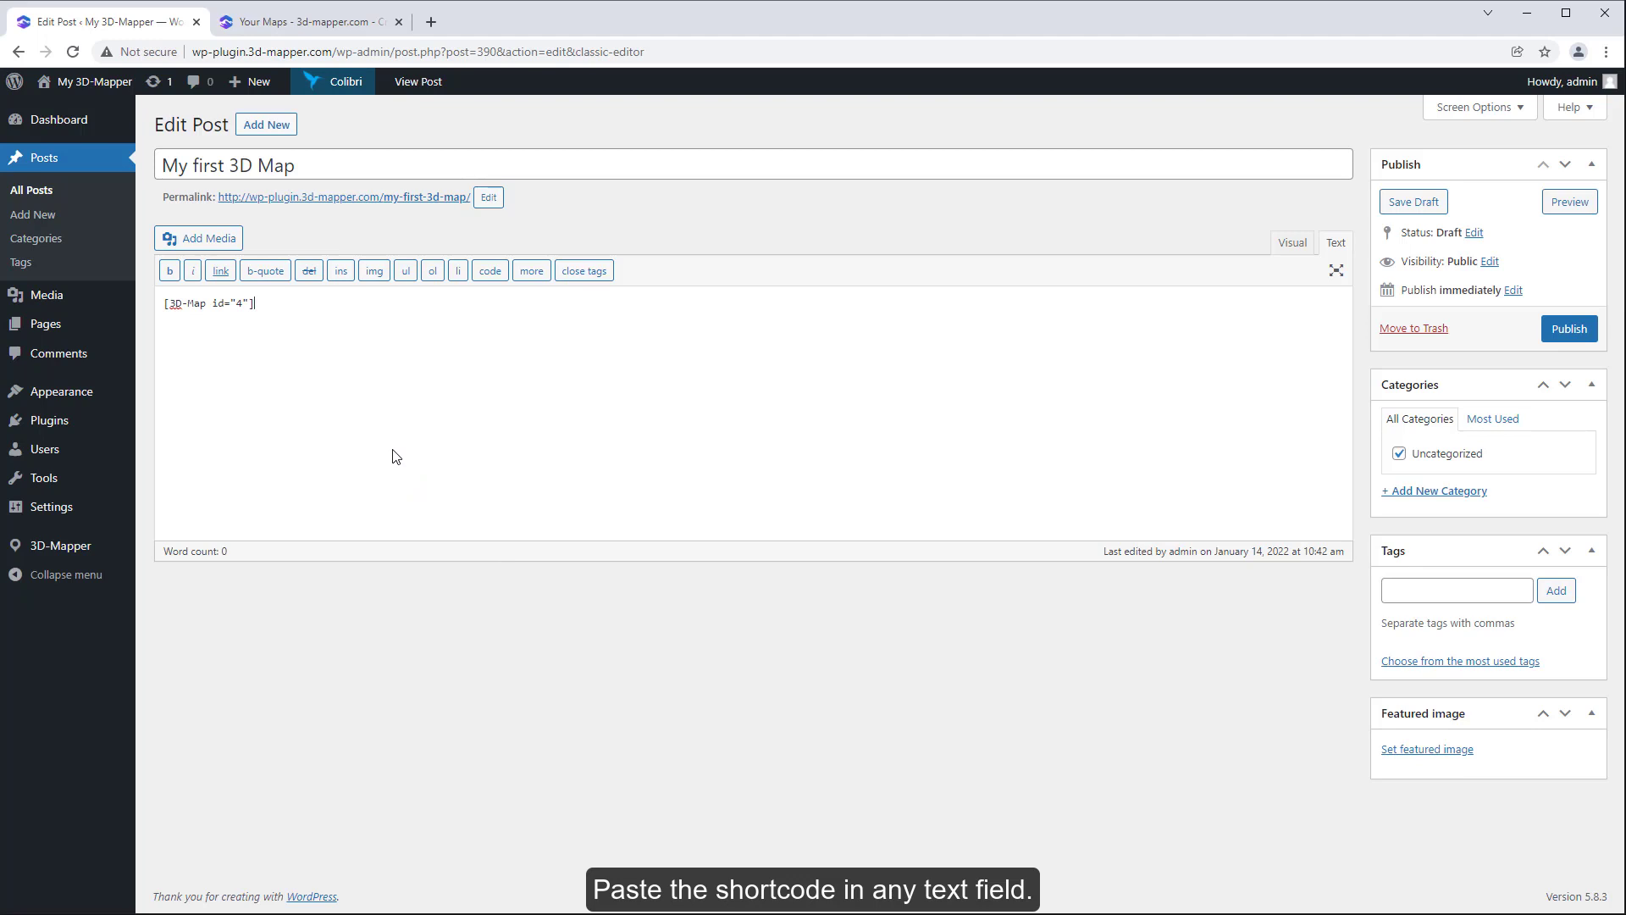
- Save the draft and preview it to check the Schattdorf 3D terrain map
{"action": "left_click", "coordinate": [1414, 205]}
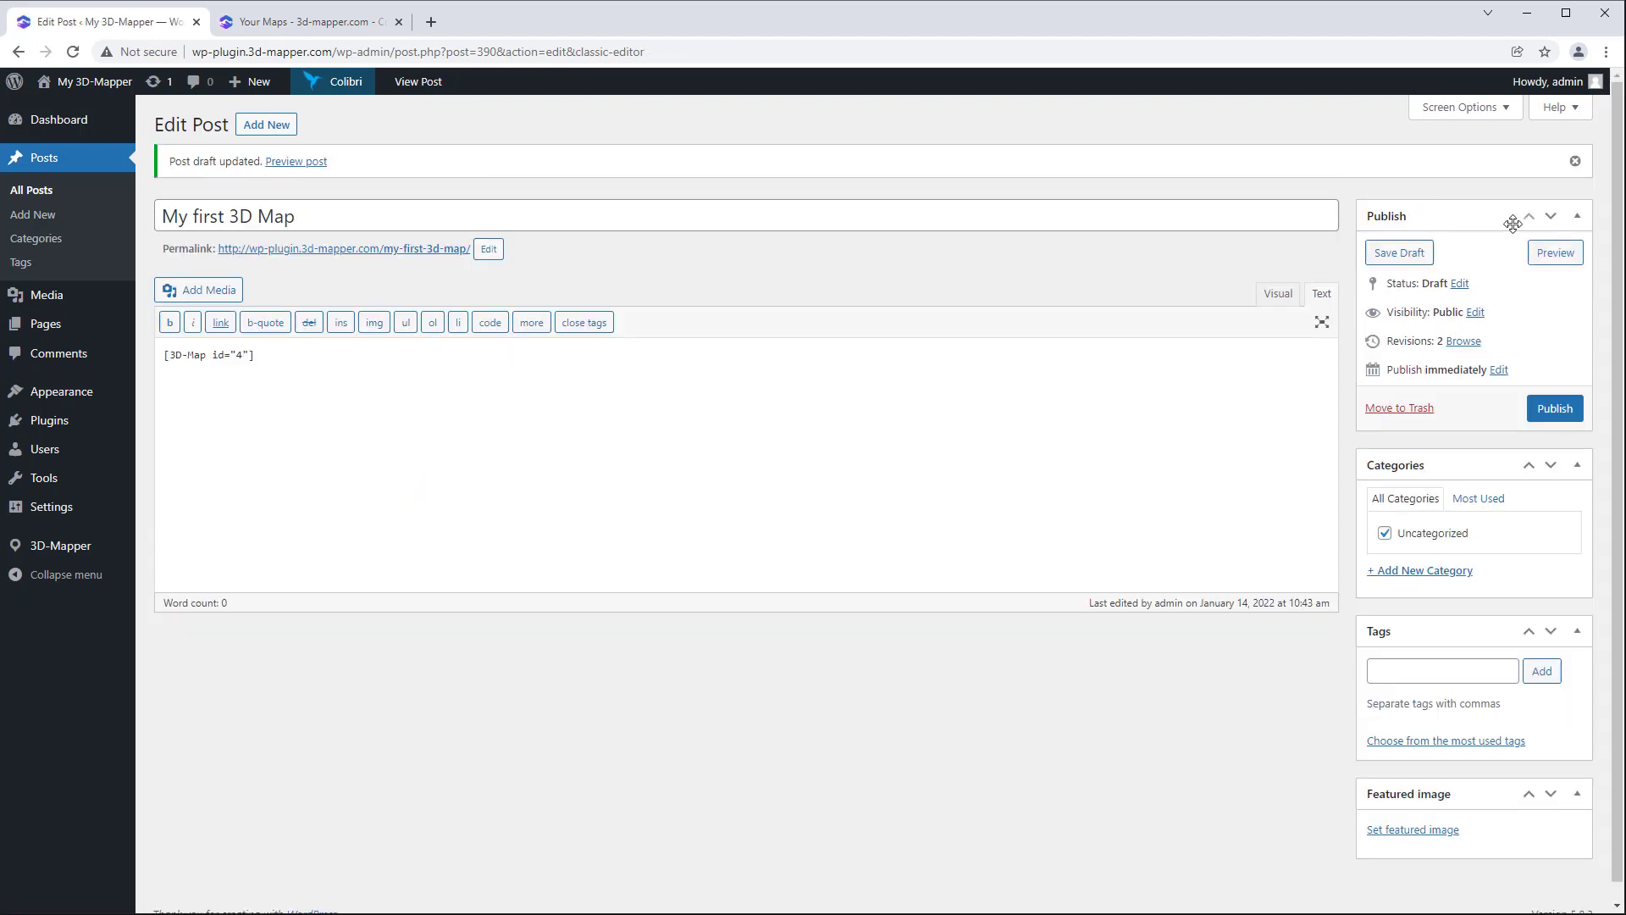
{"action": "left_click", "coordinate": [1555, 254]}
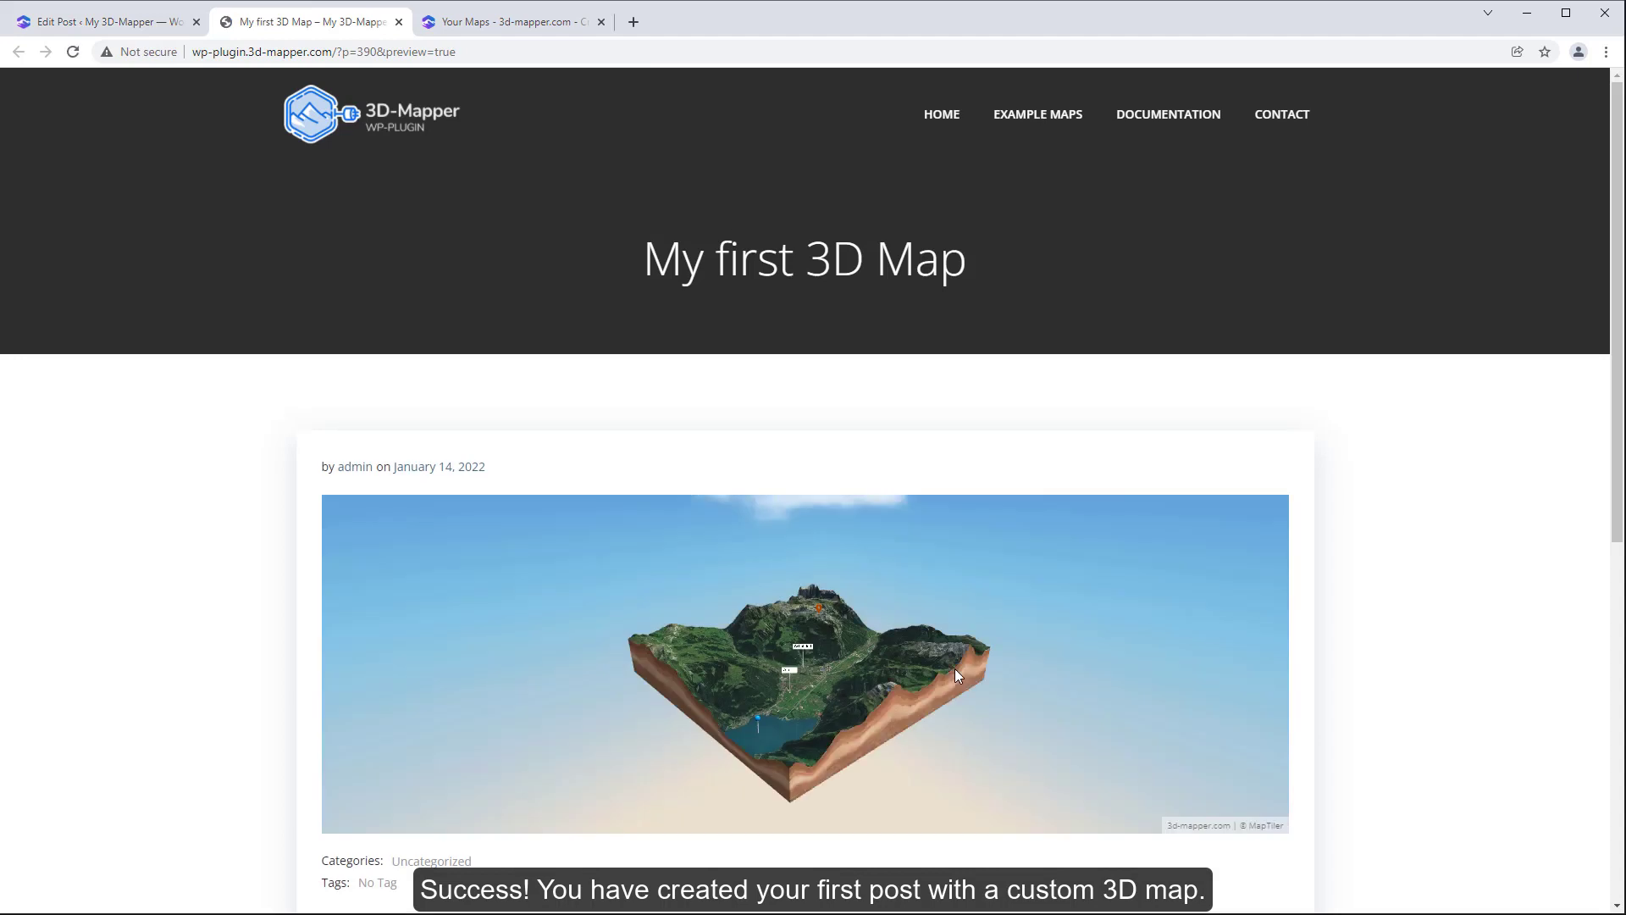
{"action": "scroll", "coordinate": [1486, 583], "scroll_direction": "down", "scroll_amount": 2}
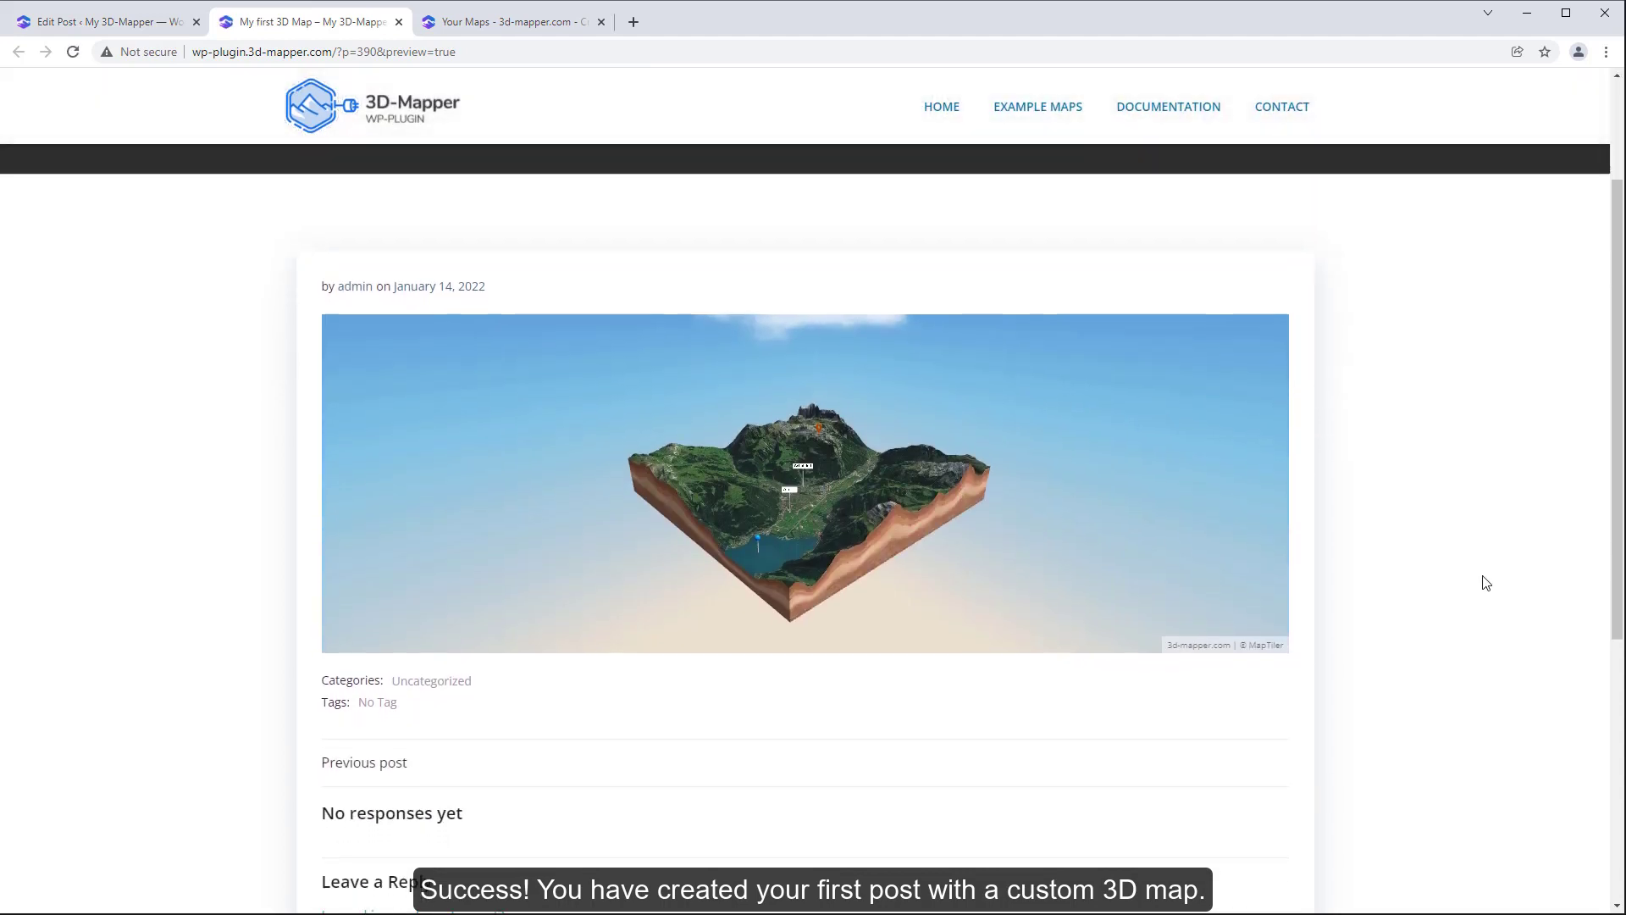